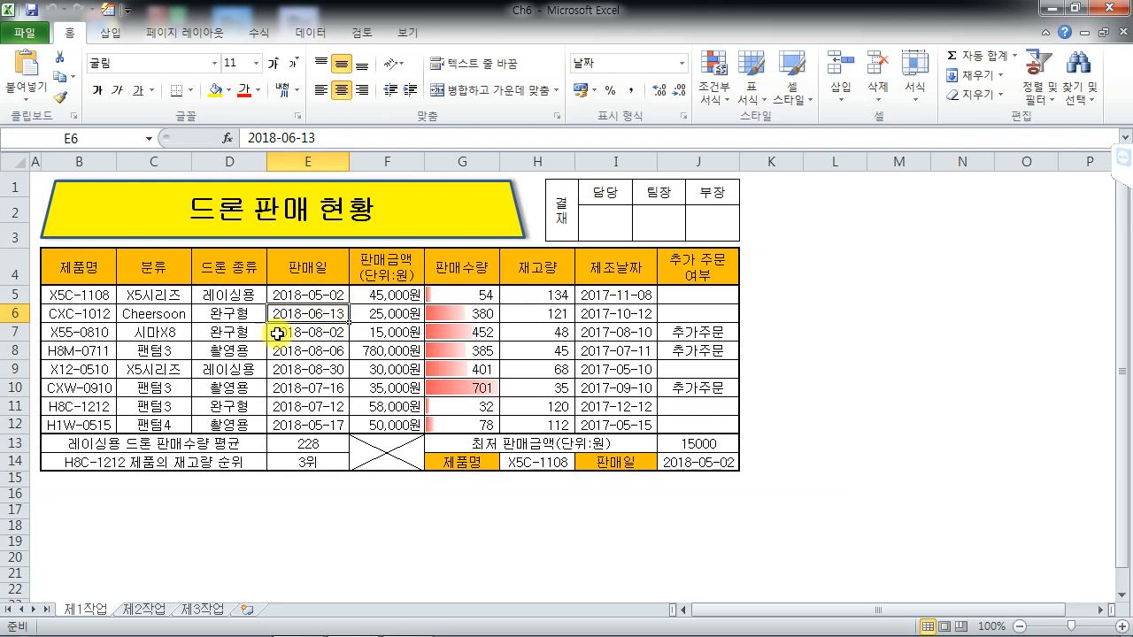
left_click(155, 609)
left_click_drag(76, 197, 554, 393)
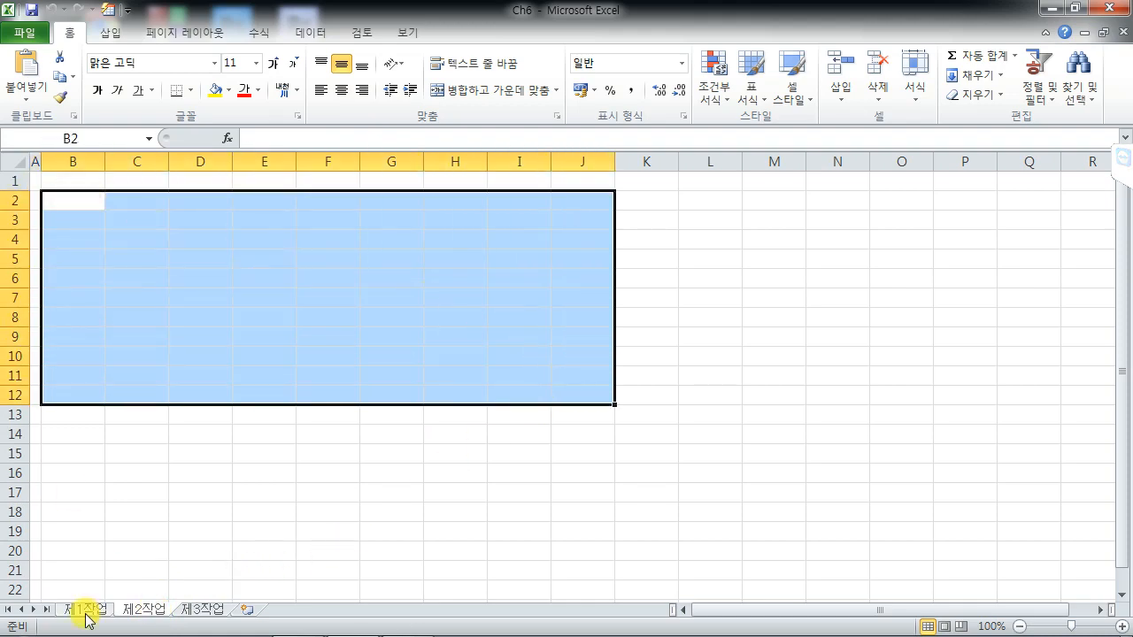
left_click(84, 610)
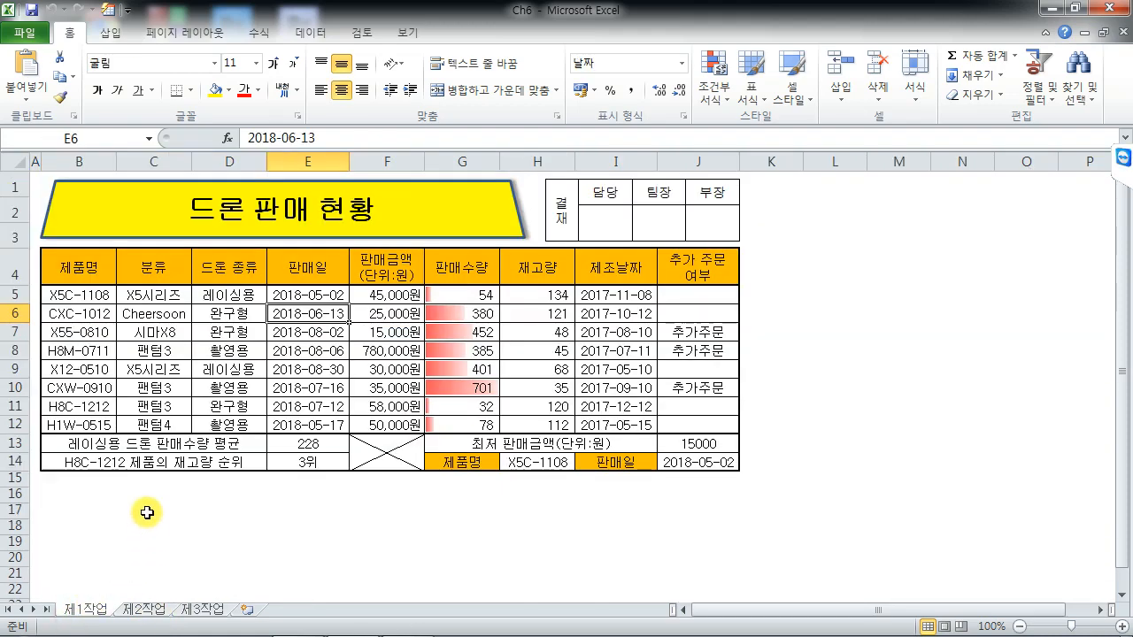
Copy B4:H12 from sheet 제1작업 to cell B2 of sheet 제2작업, keeping the source column widths.
left_click(71, 265)
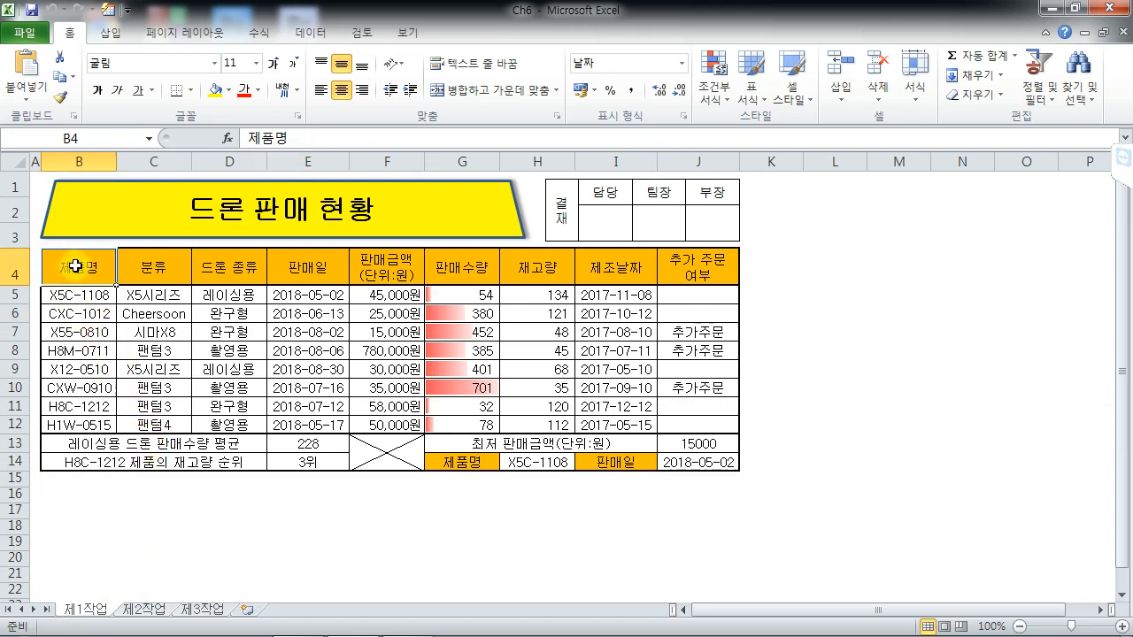
left_click_drag(71, 265, 540, 423)
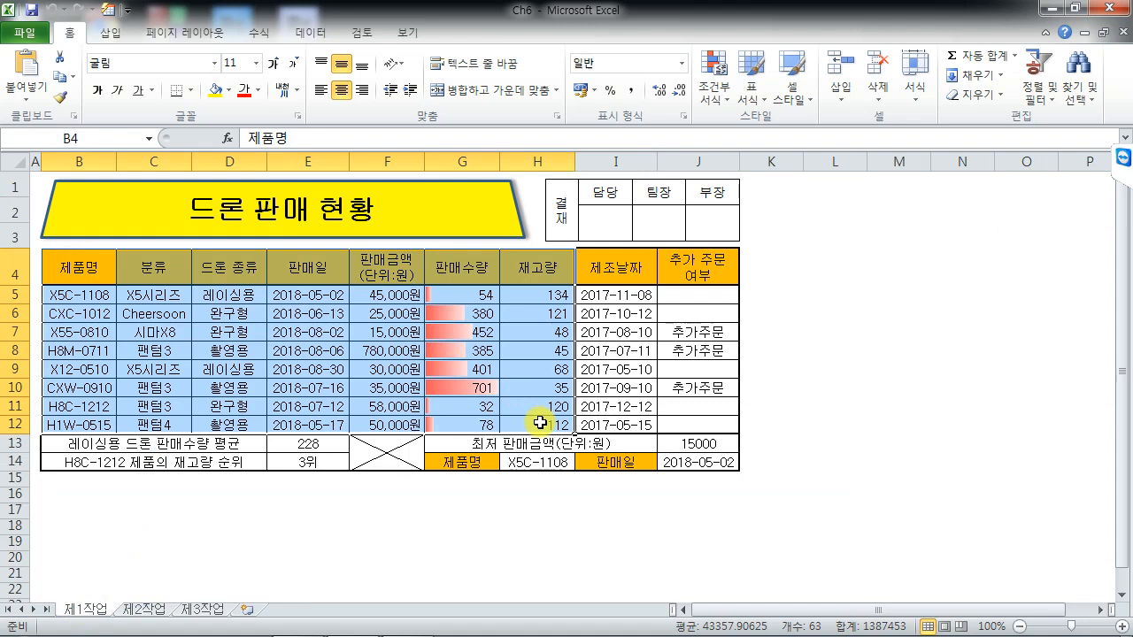
left_click(62, 77)
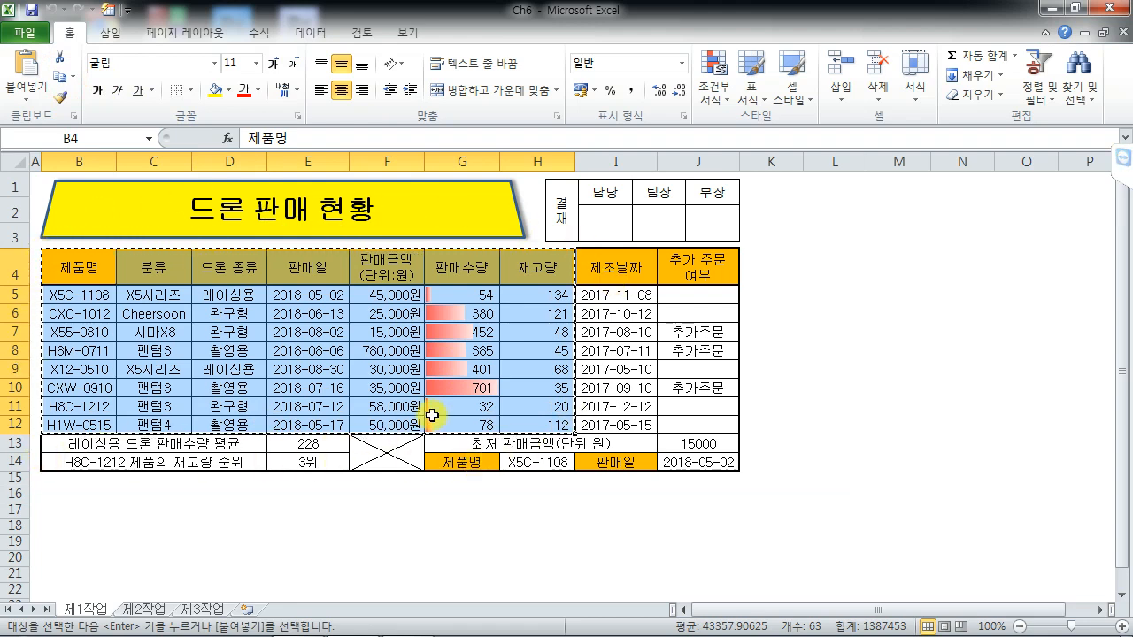
left_click(144, 609)
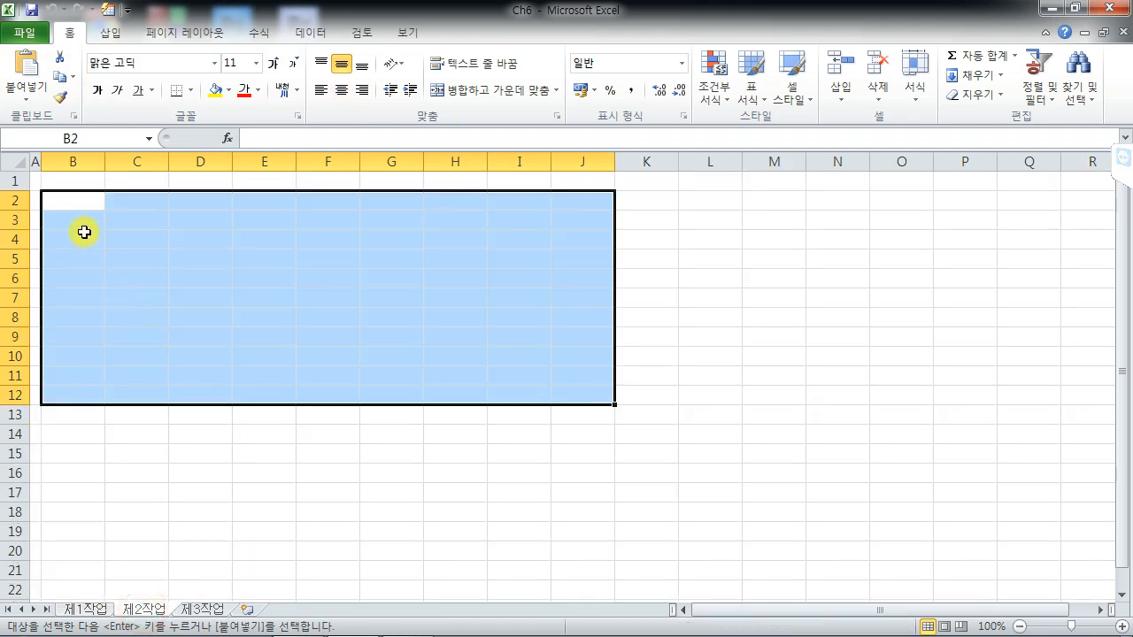
left_click(67, 202)
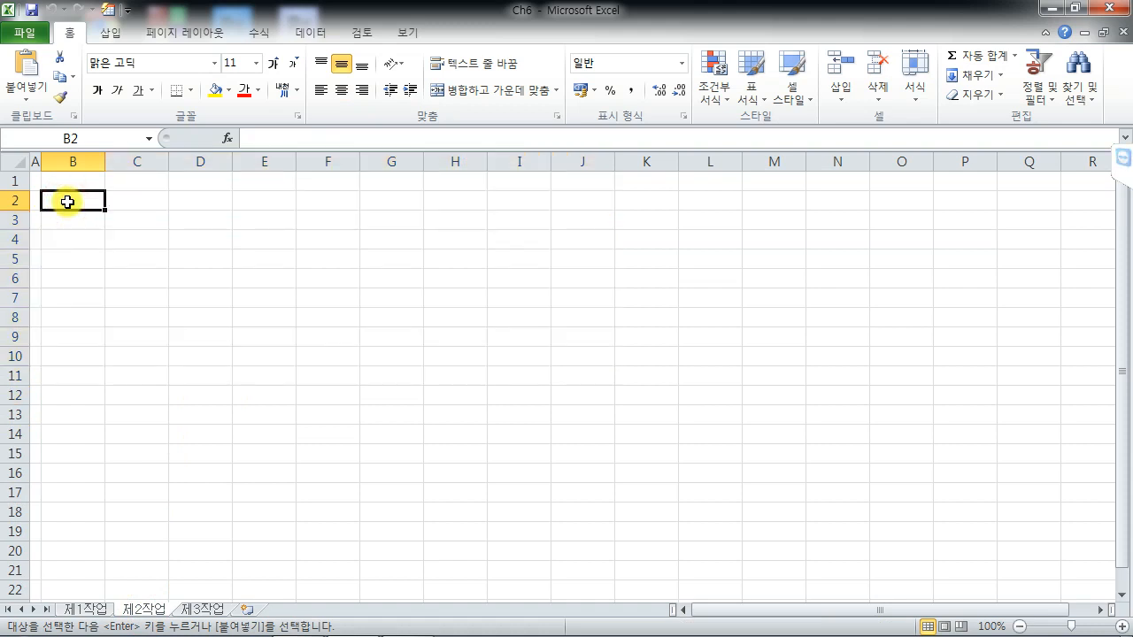
left_click(26, 99)
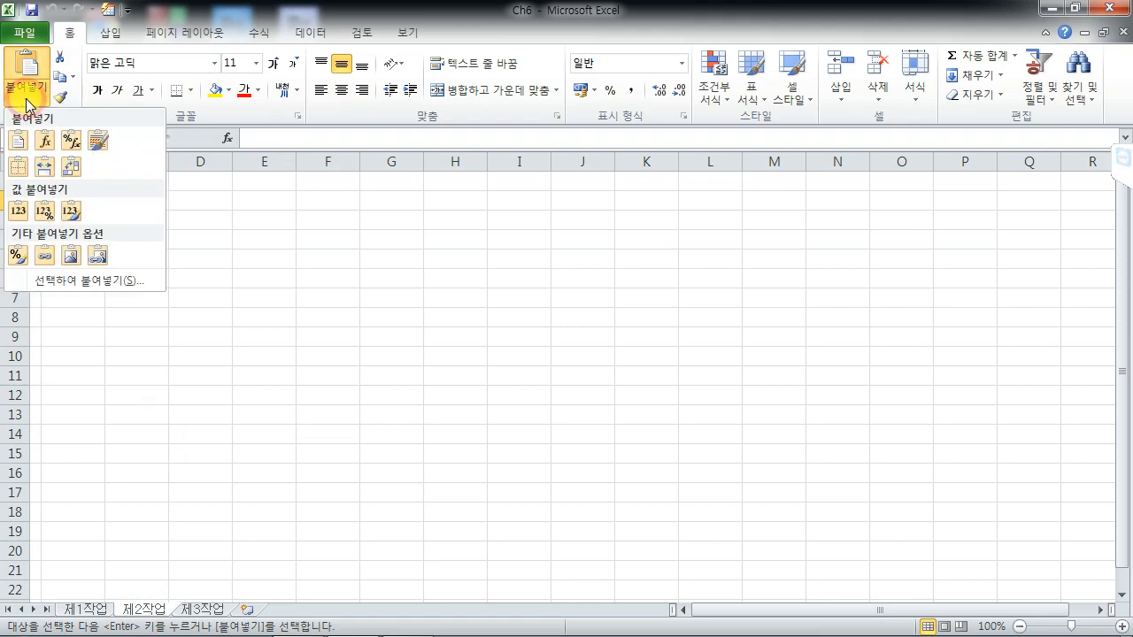
left_click(44, 168)
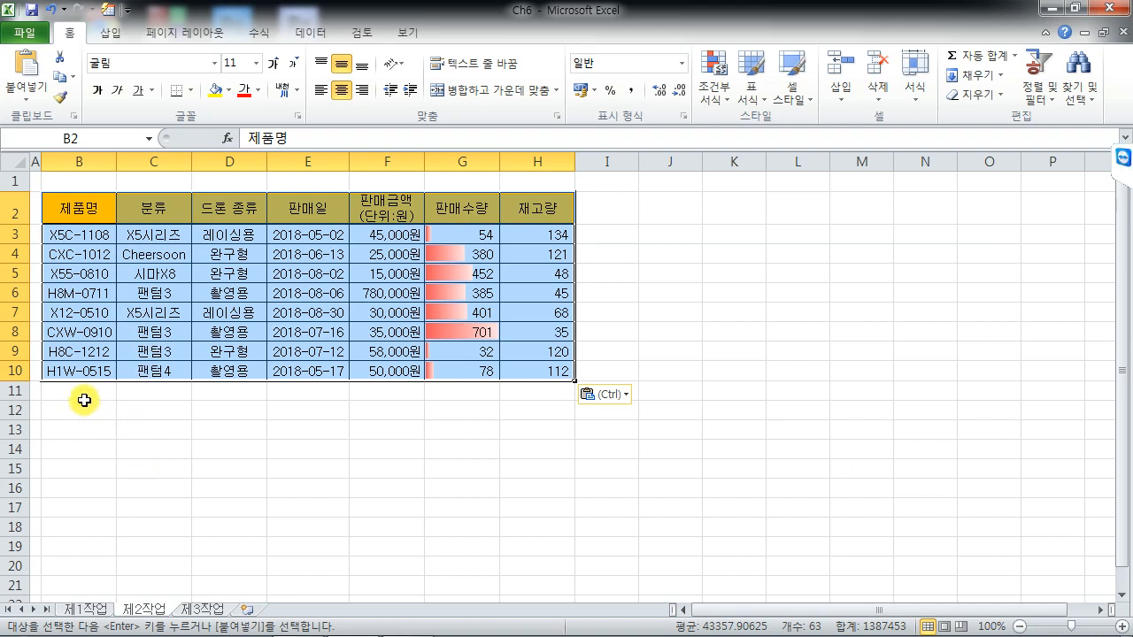
Merge and center B11:G11 below the table and enter the label "재고량의 전체 평균".
left_click_drag(82, 390, 445, 397)
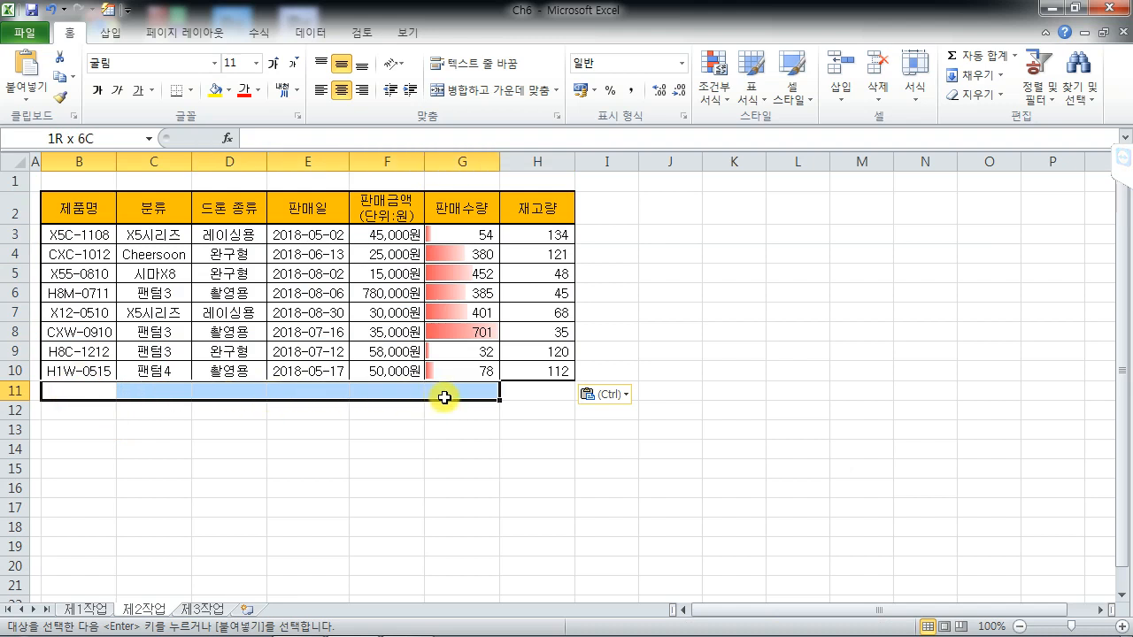
left_click_drag(444, 397, 444, 397)
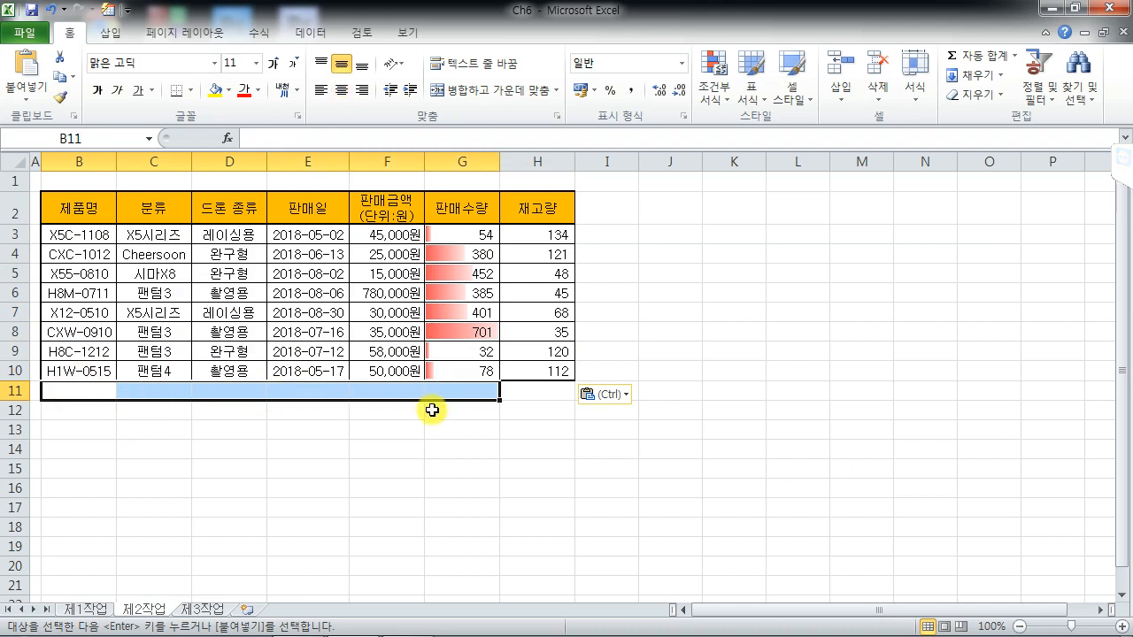
left_click(480, 91)
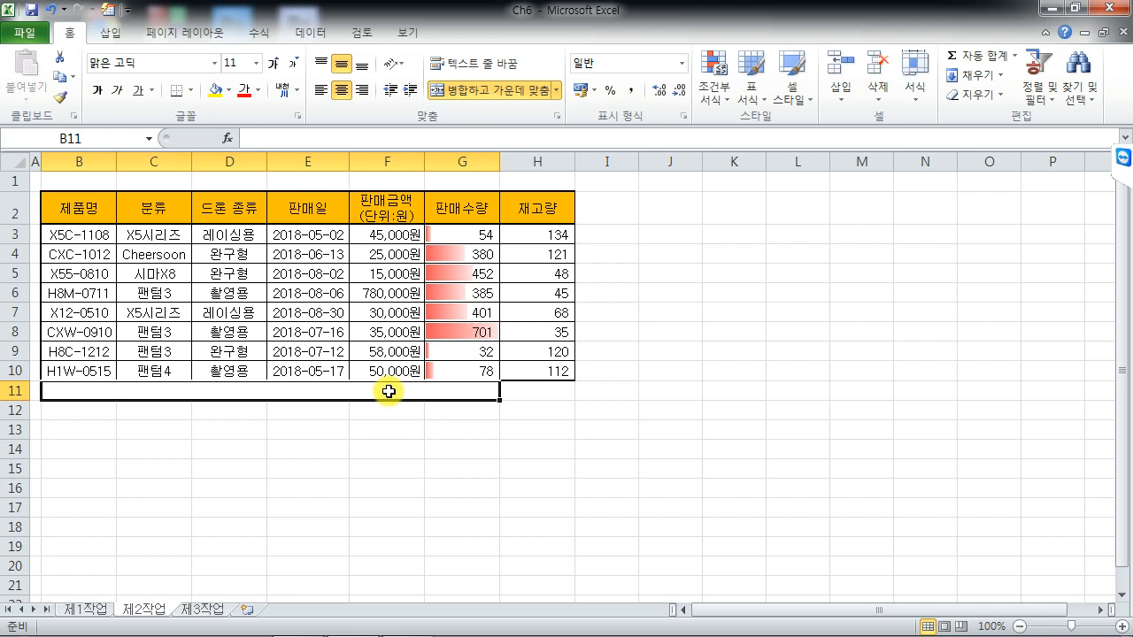
type("wo")
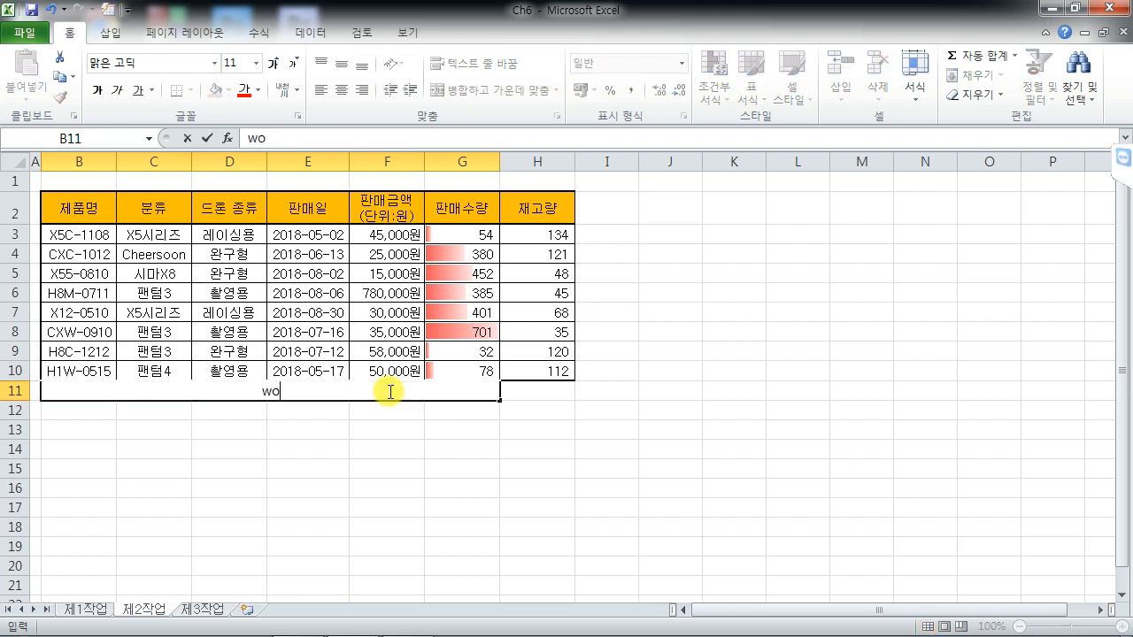
key("BackSpace")
key("BackSpace")
type("재고량의 ")
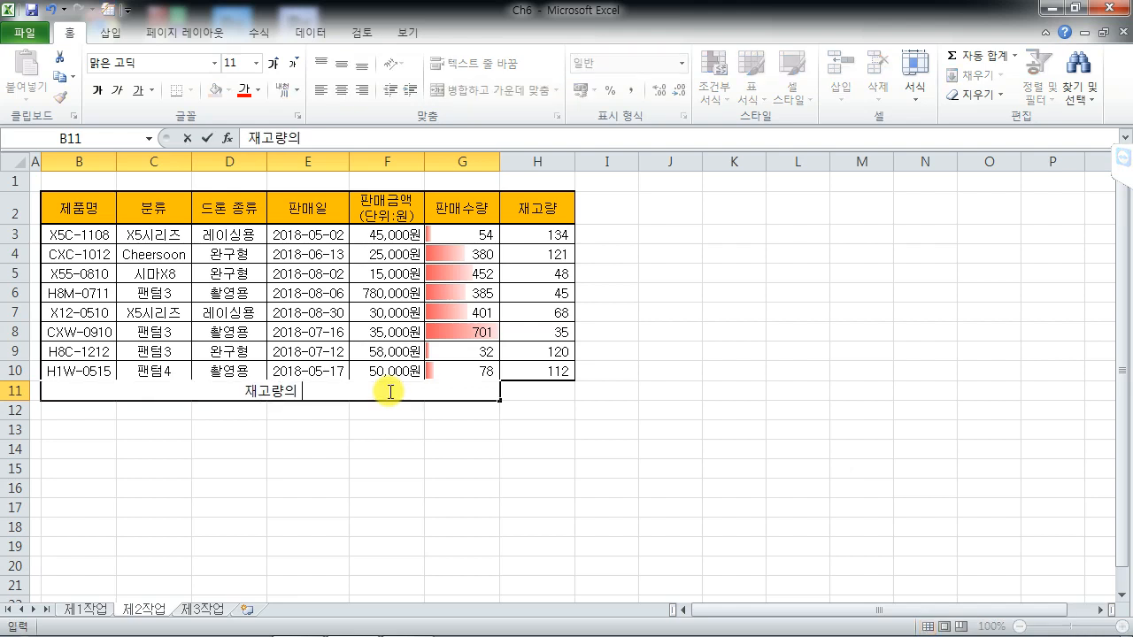
type("전체 평균")
key("Return")
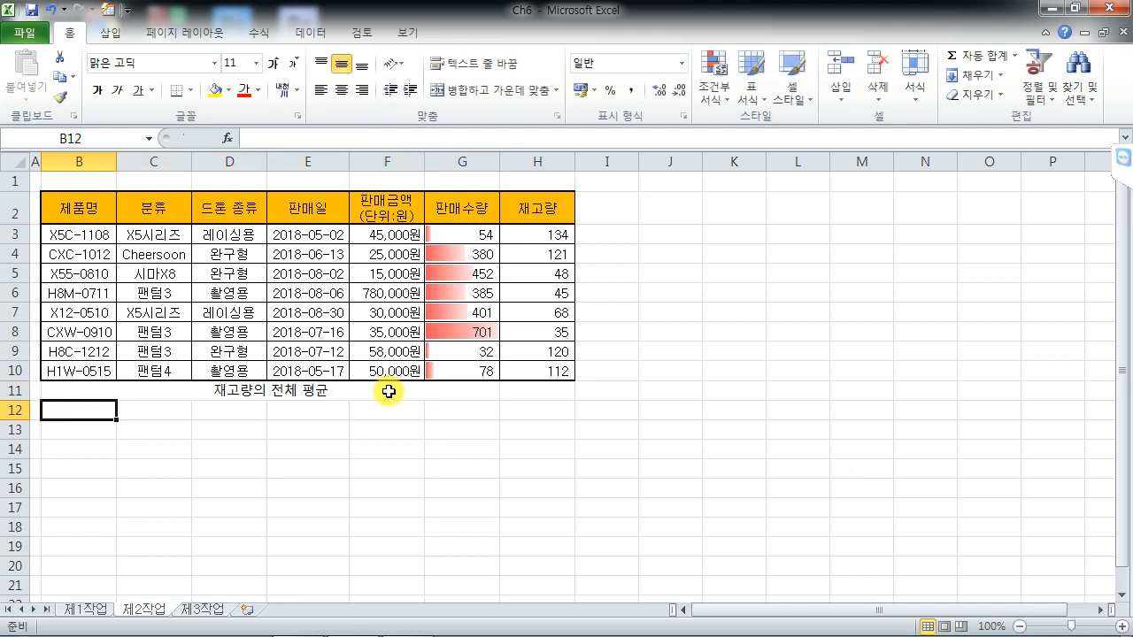
Calculate the average of the 재고량 values H3:H10 in cell H11 with the AVERAGE function.
left_click(529, 394)
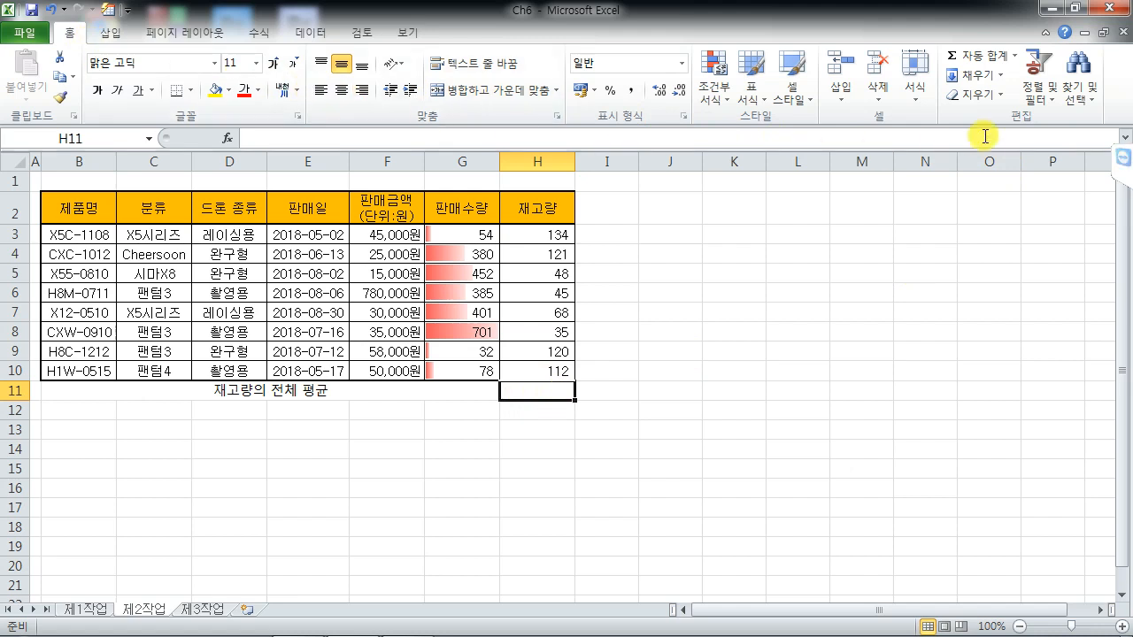
left_click(1015, 56)
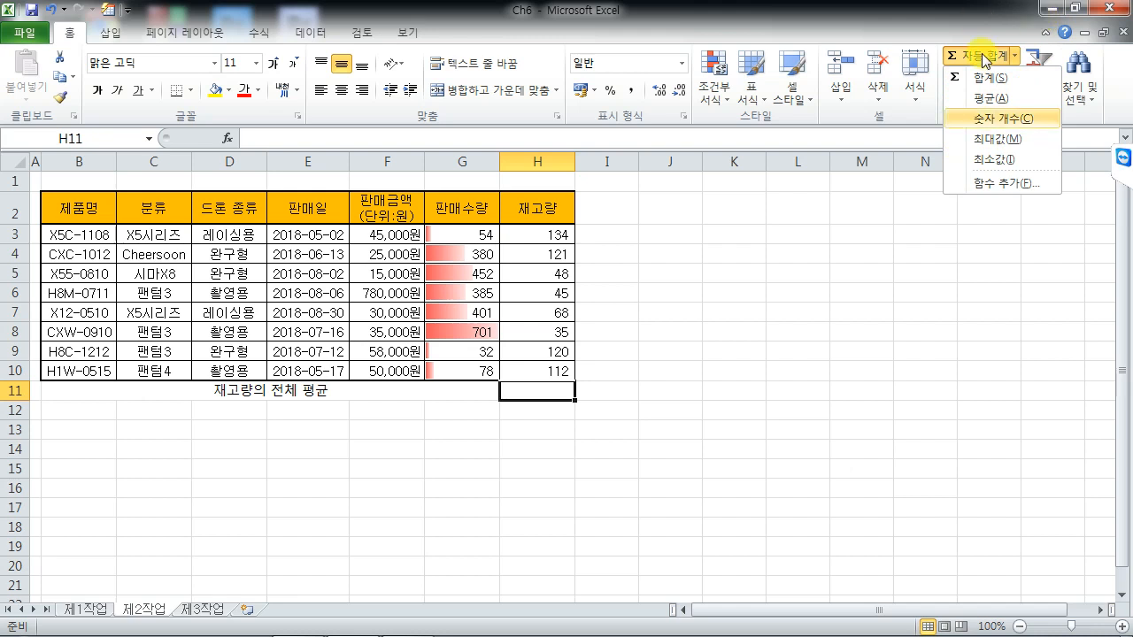
left_click(539, 396)
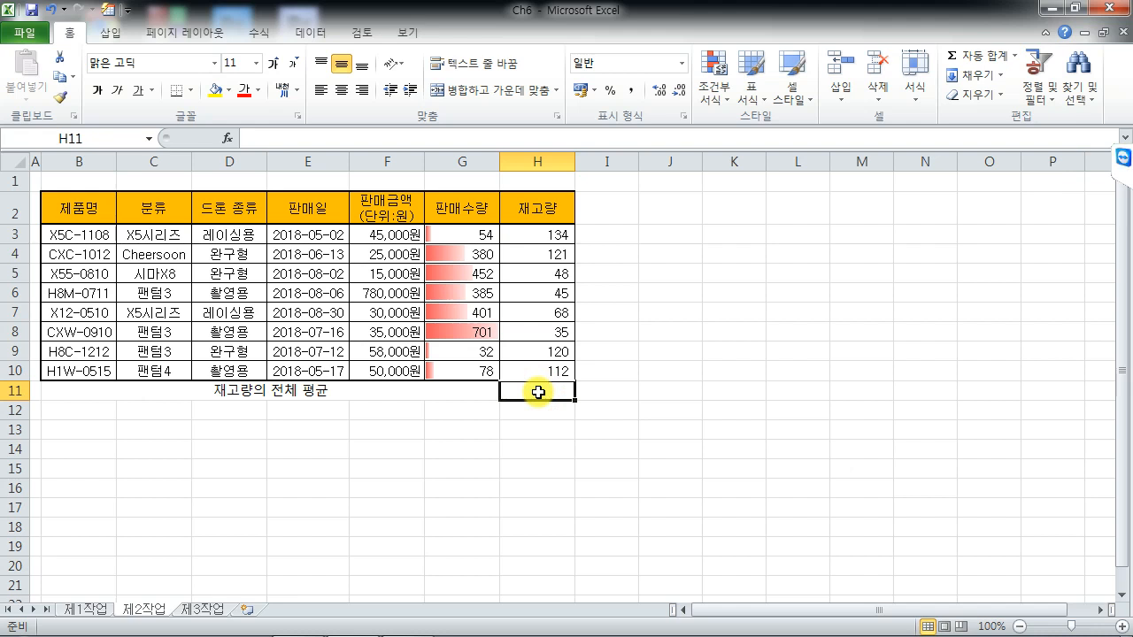
left_click(1018, 56)
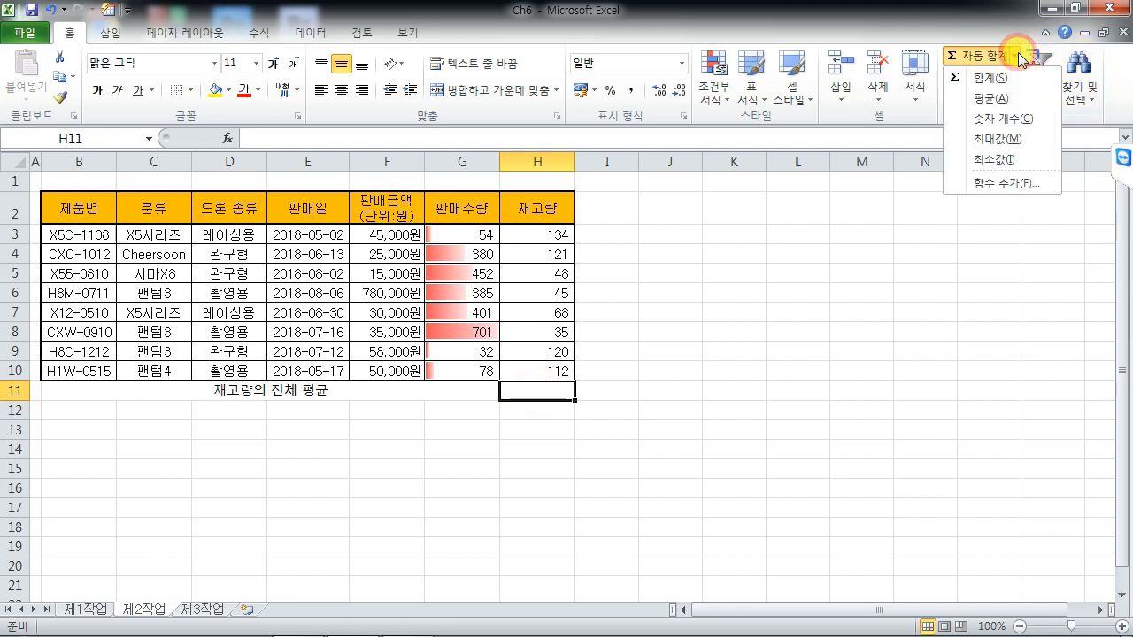
left_click(1001, 99)
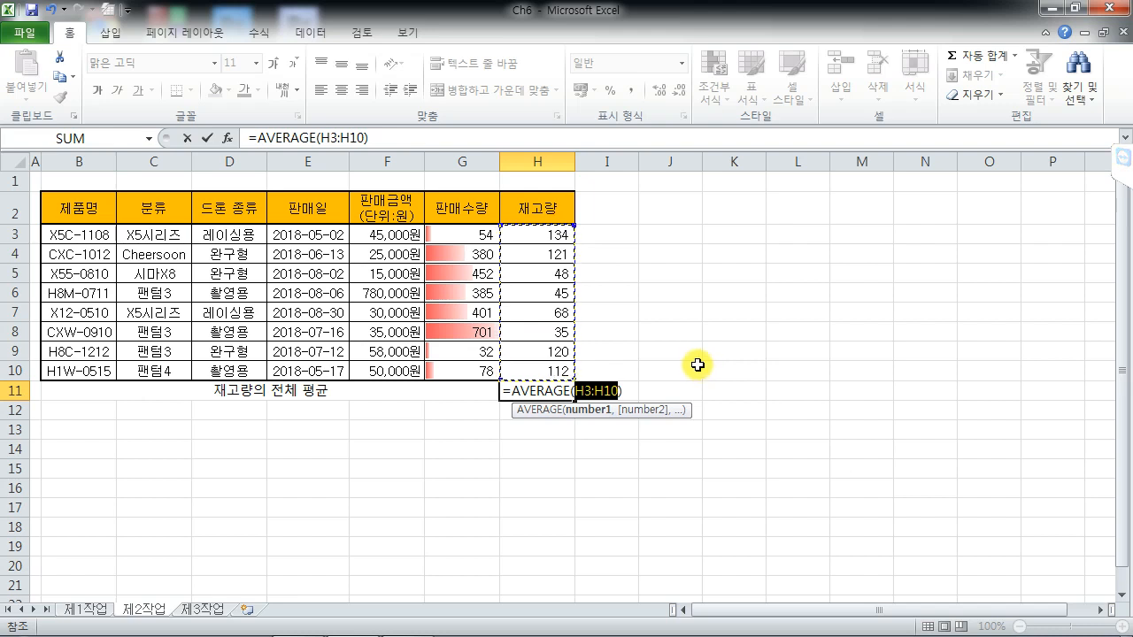
key("Return")
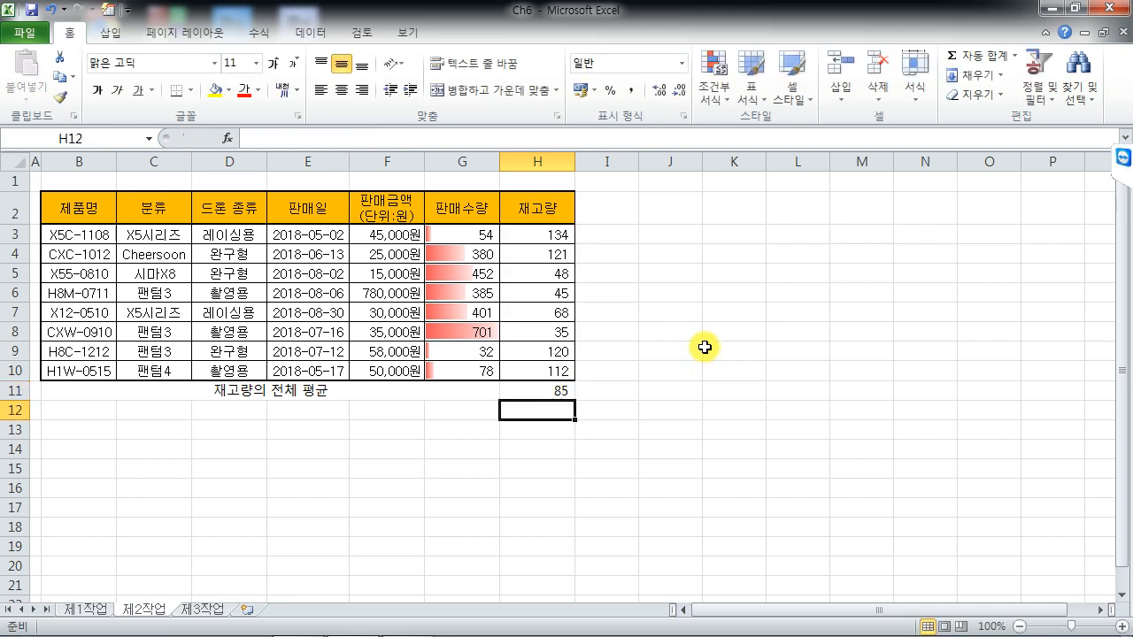
Replace the formula in H11 with the average of the 판매수량 values G3:G10.
key("Up")
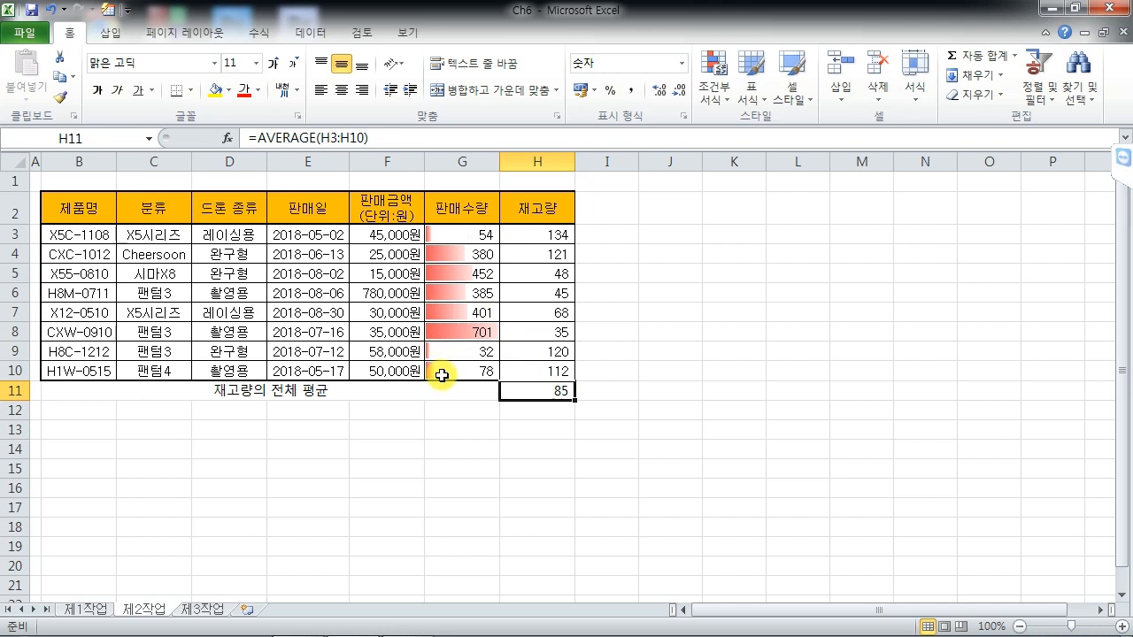
left_click(1015, 55)
left_click(995, 98)
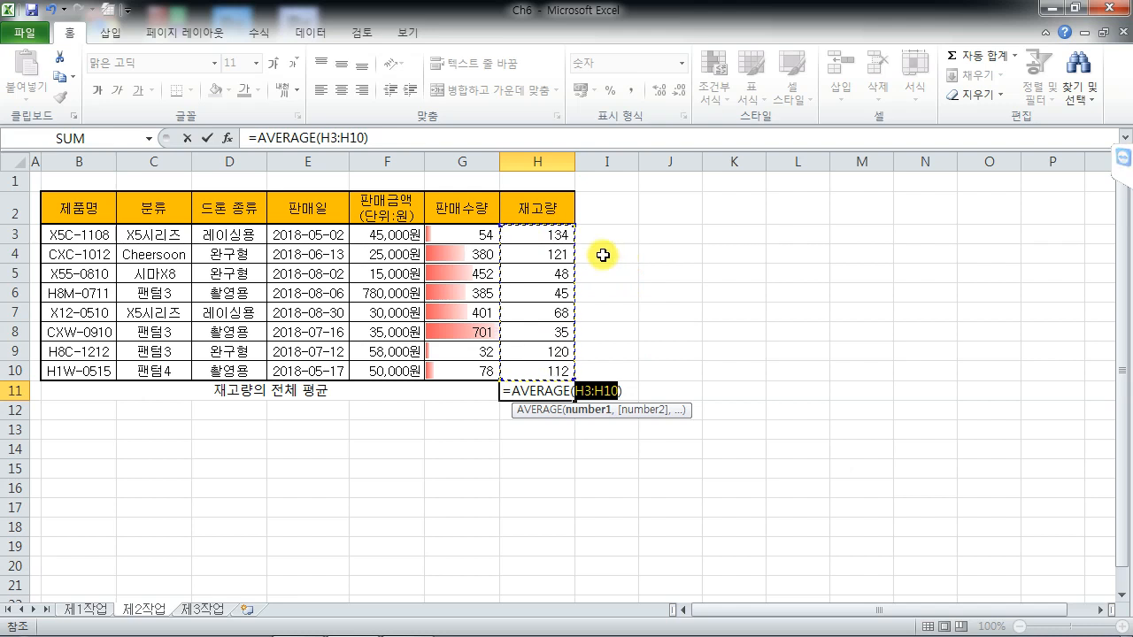
left_click_drag(464, 231, 458, 370)
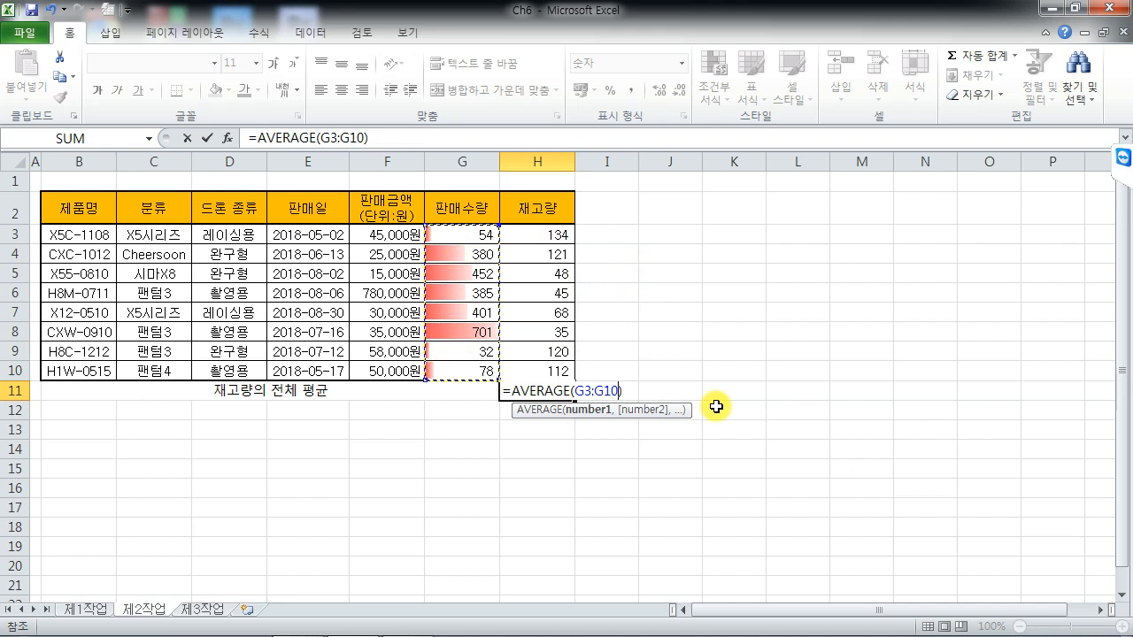
key("Return")
key("Up")
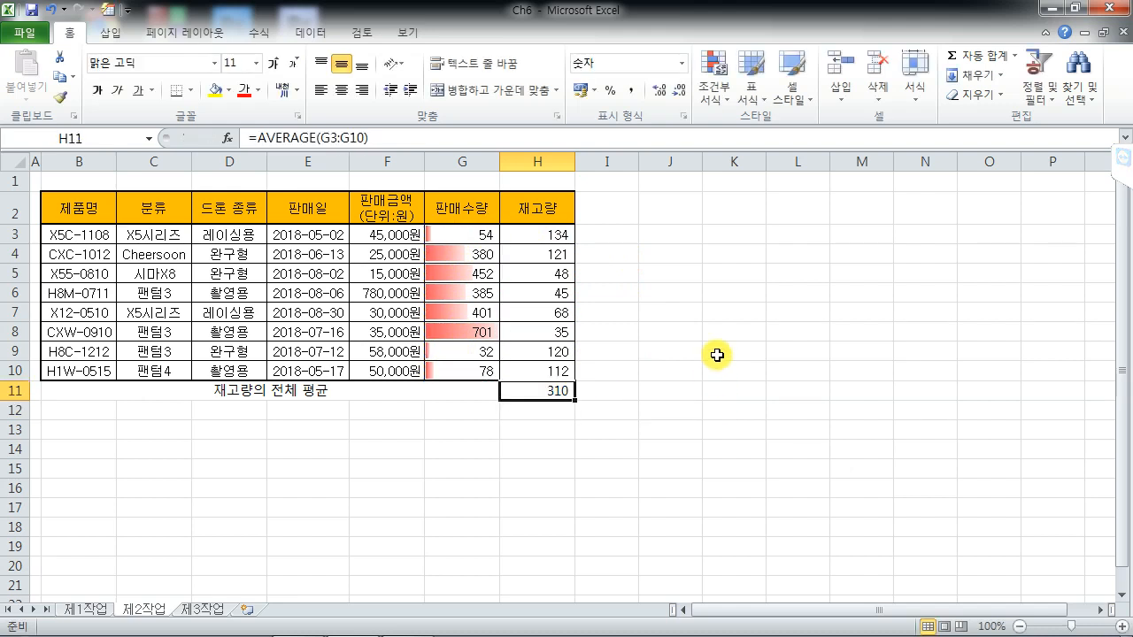
Change the H11 formula back to the average of the 재고량 range H3:H10.
left_click(1015, 55)
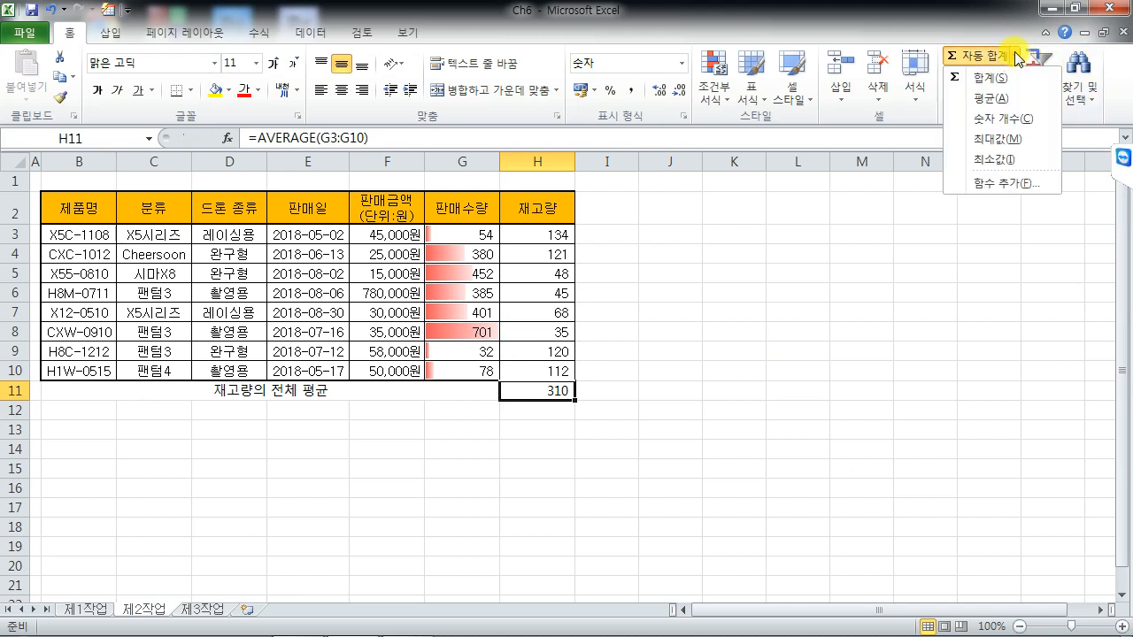
left_click(996, 99)
key("Return")
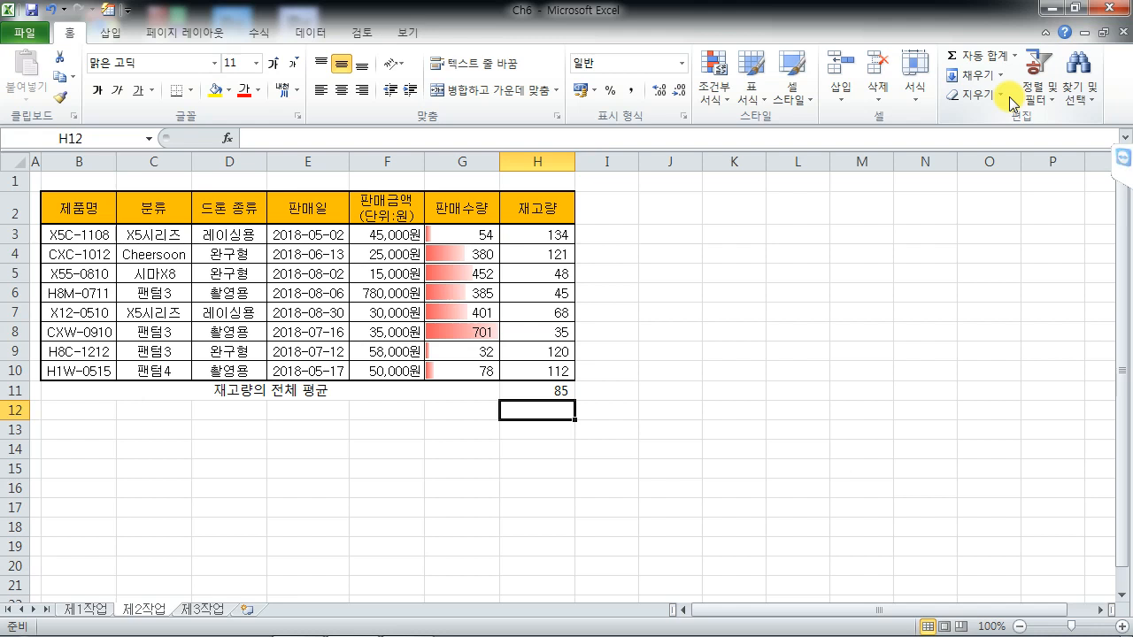
Apply all borders to the average row B11:H11.
left_click(301, 389)
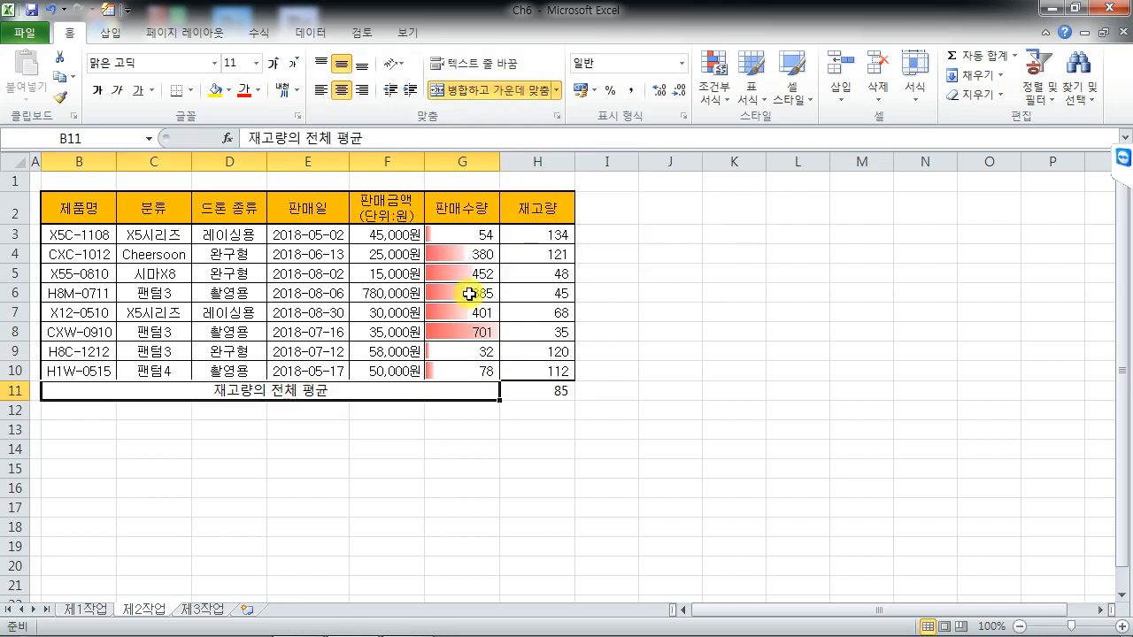
left_click_drag(387, 390, 551, 389)
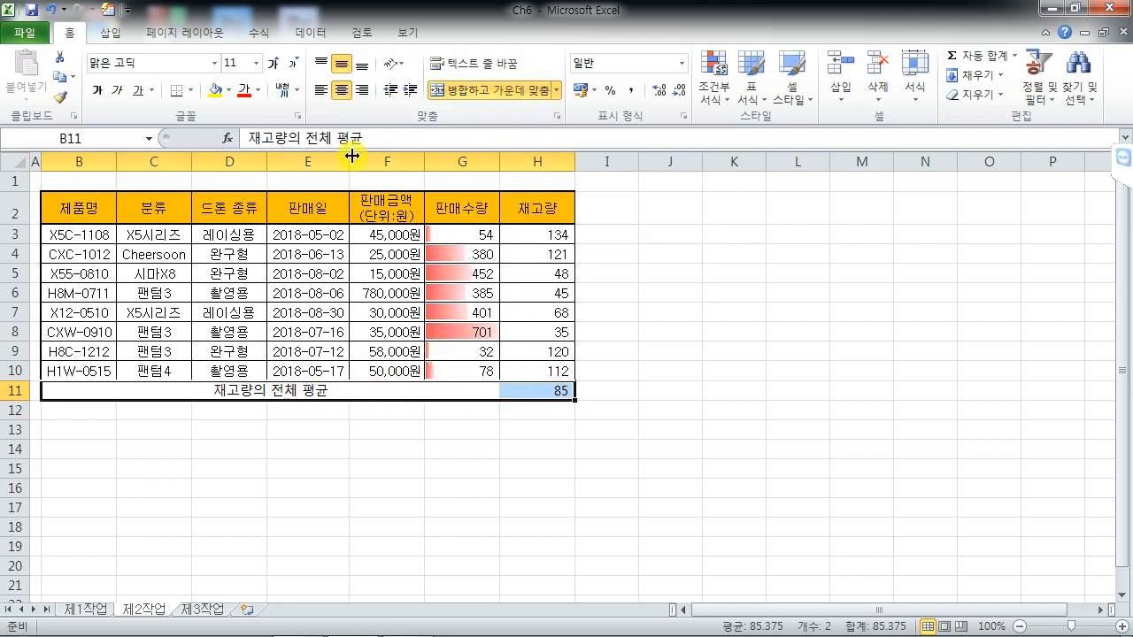
left_click(185, 91)
left_click(203, 238)
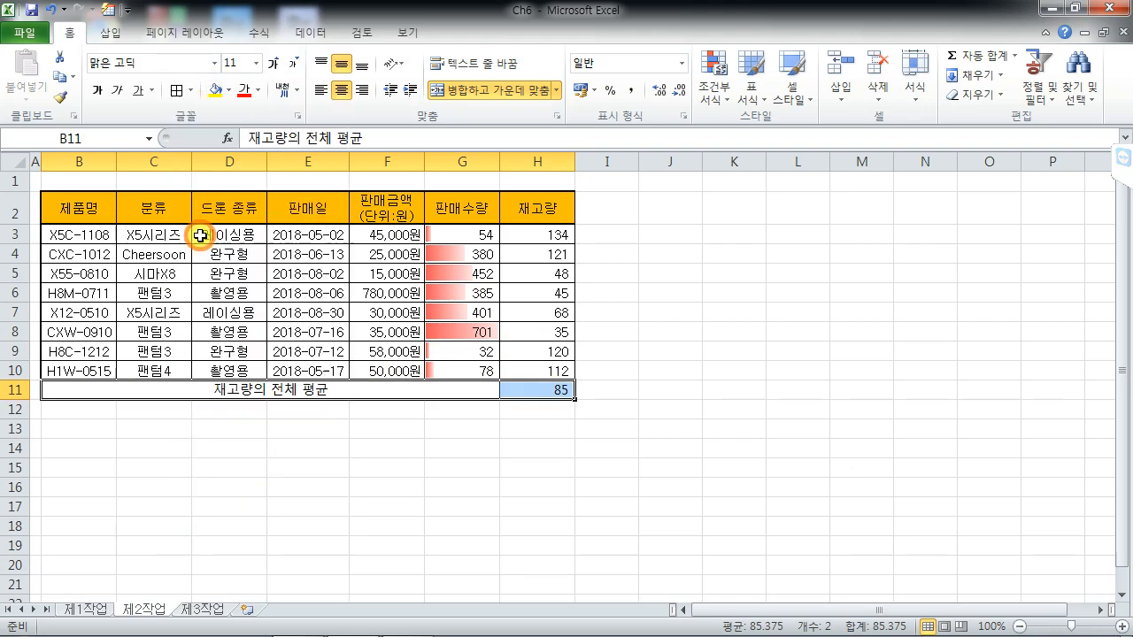
Add a thick box border around the whole table B2:H11.
left_click(210, 430)
left_click(173, 385)
left_click_drag(176, 385, 522, 390)
left_click_drag(94, 205, 542, 395)
left_click(190, 90)
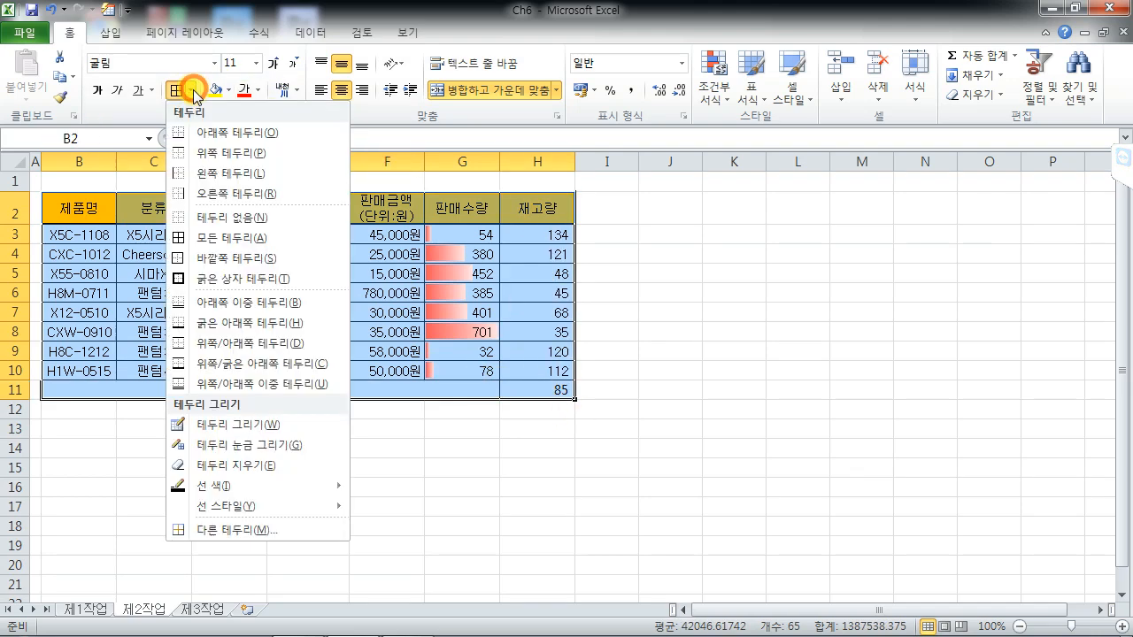
left_click(212, 278)
left_click(254, 462)
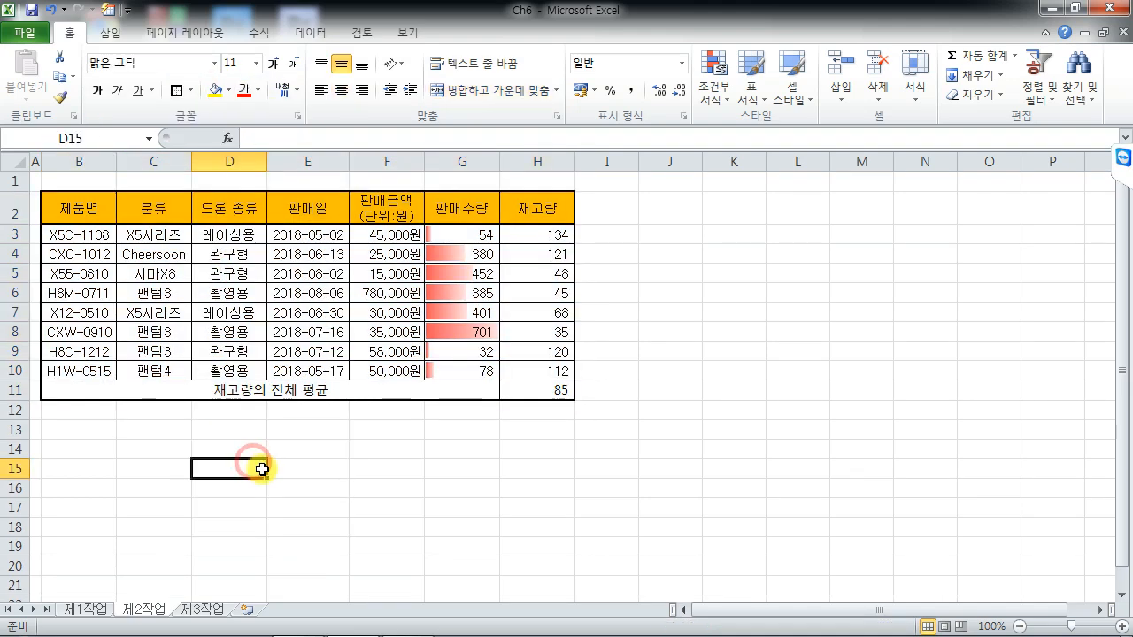
Enter the headers 국, 영, 수 and 평 in cells J2 to M2.
left_click(543, 388)
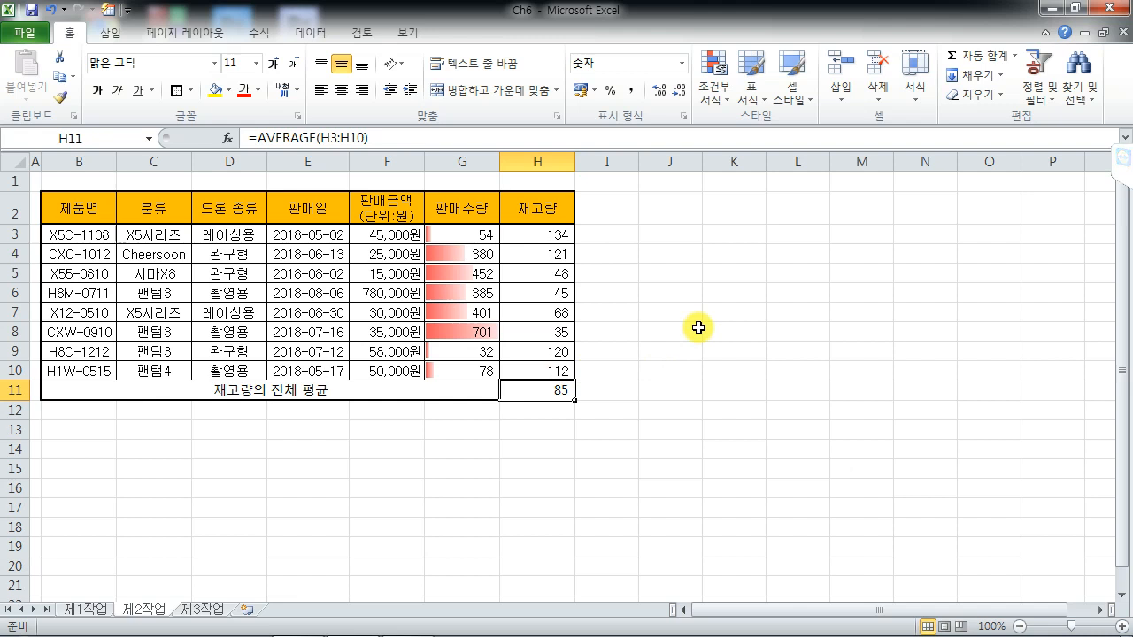
left_click(671, 207)
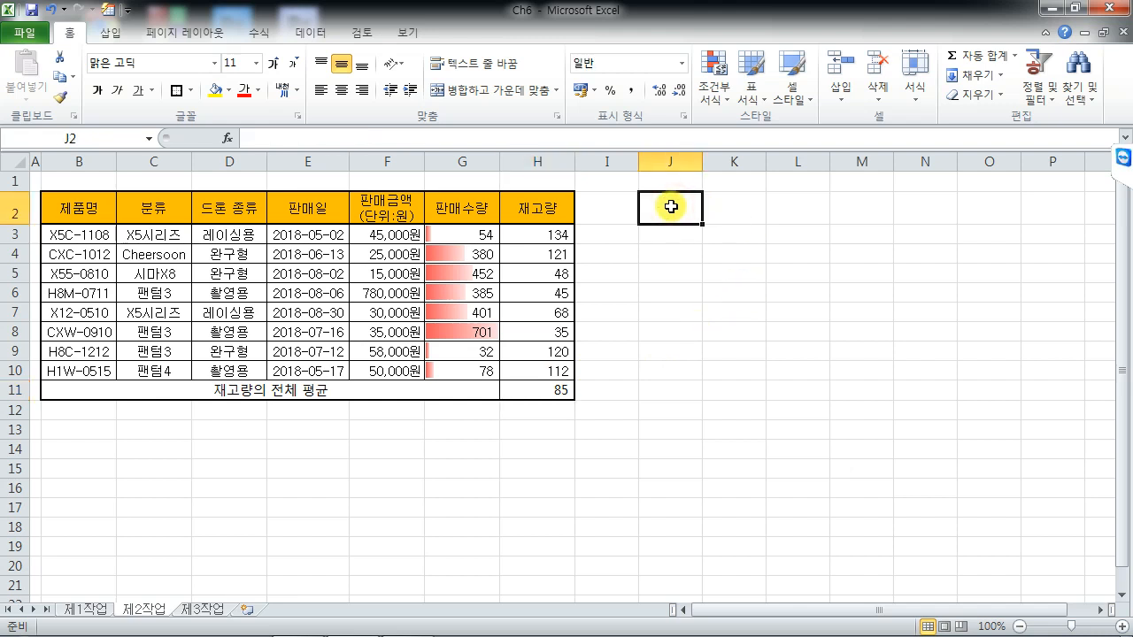
type("rnr")
key("BackSpace")
key("BackSpace")
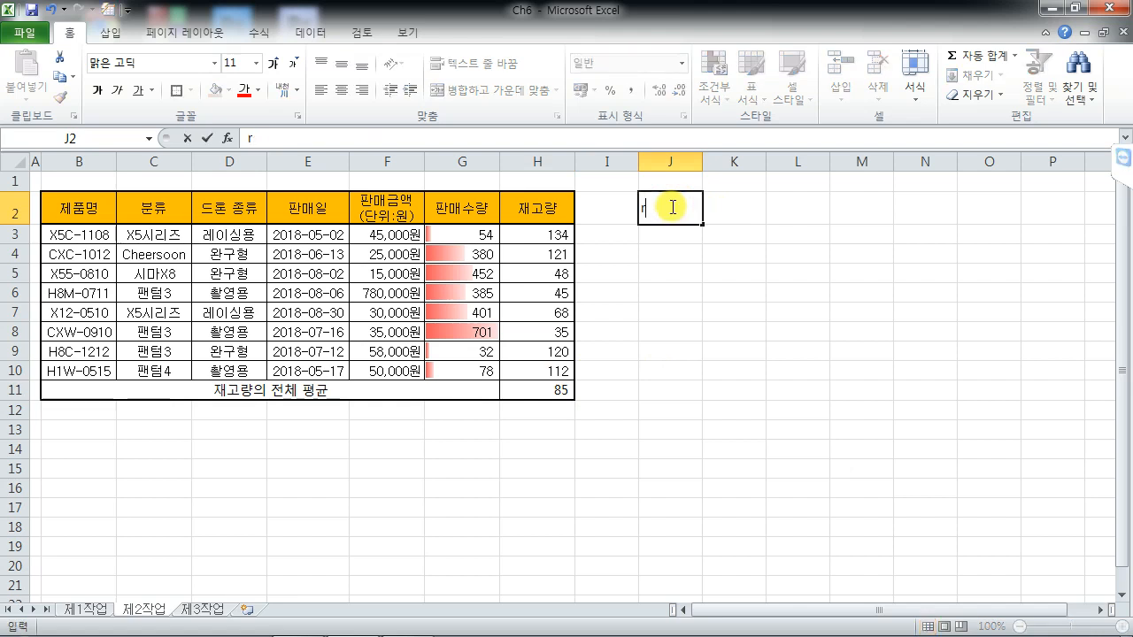
key("BackSpace")
type("국")
key("Tab")
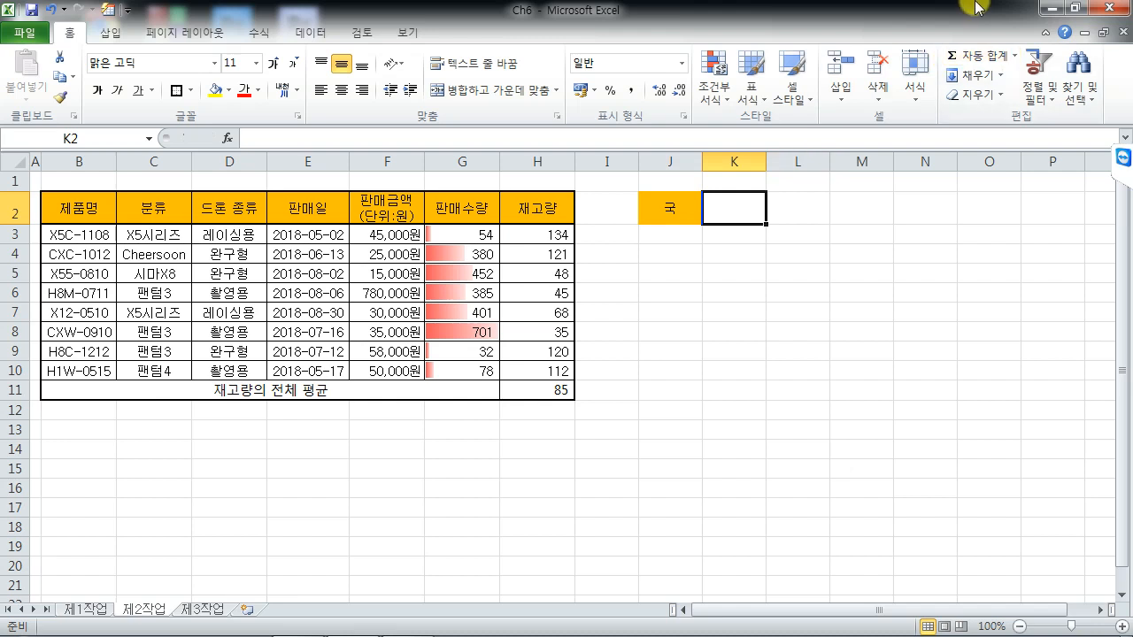
type("영")
key("Tab")
type("수")
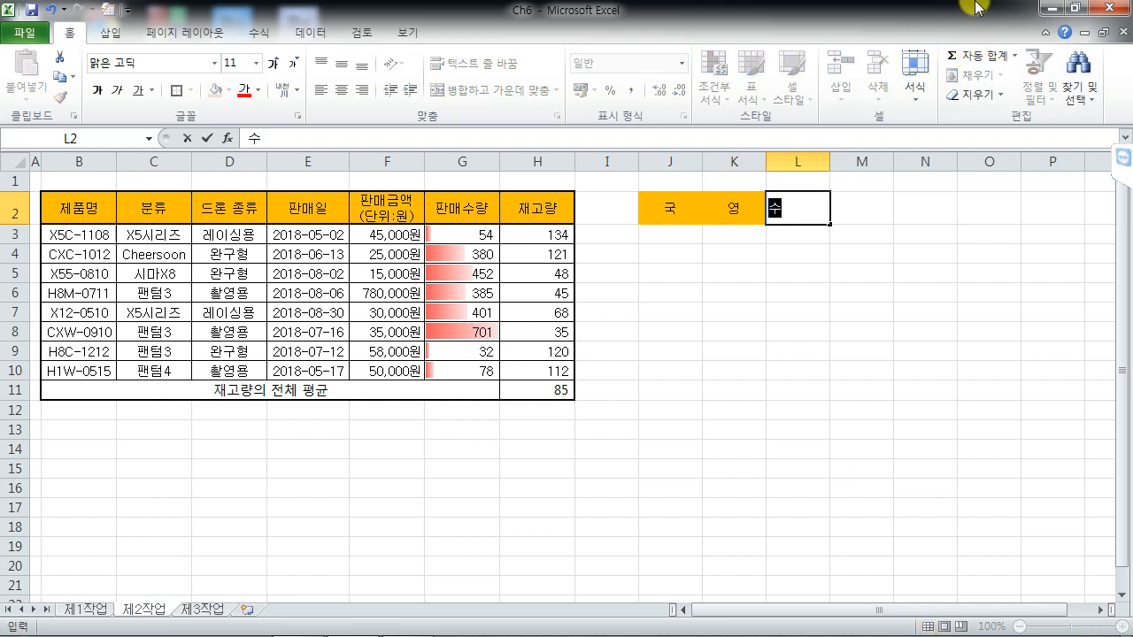
key("Tab")
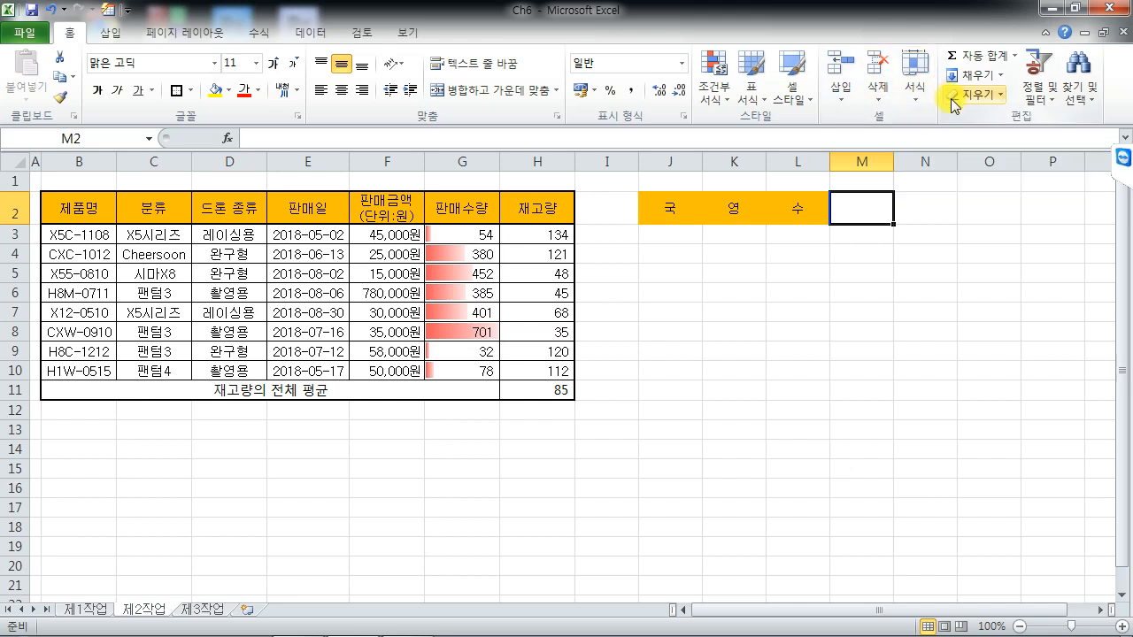
type("평")
key("Return")
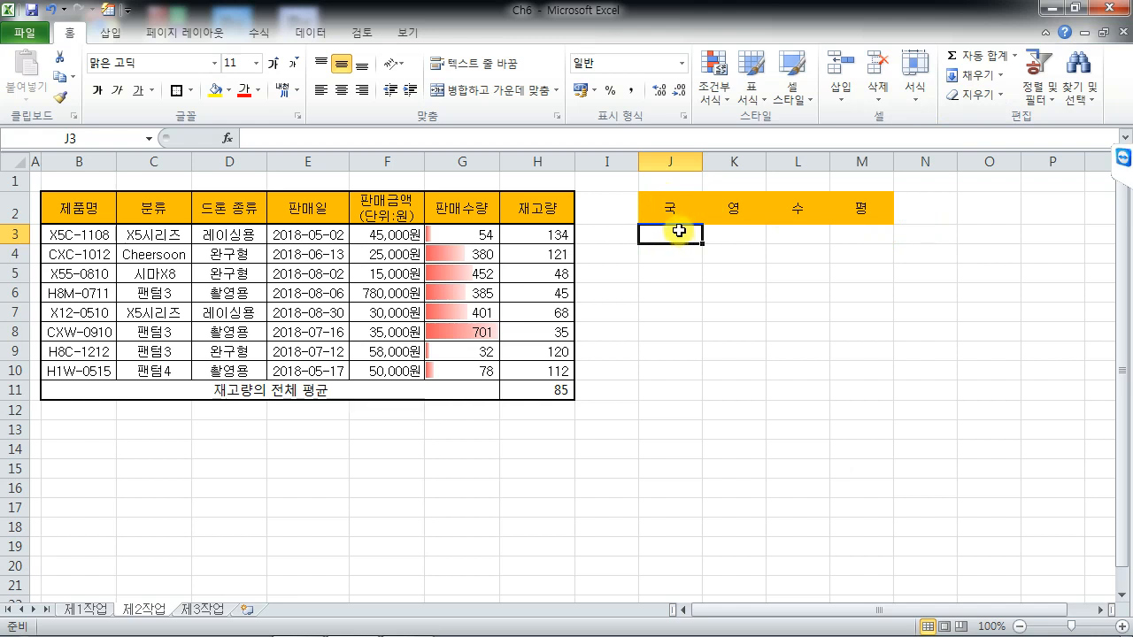
Fill the row under the 국, 영 and 수 headers with 1.2, 3.5 and 7 in J3:L3.
type("1")
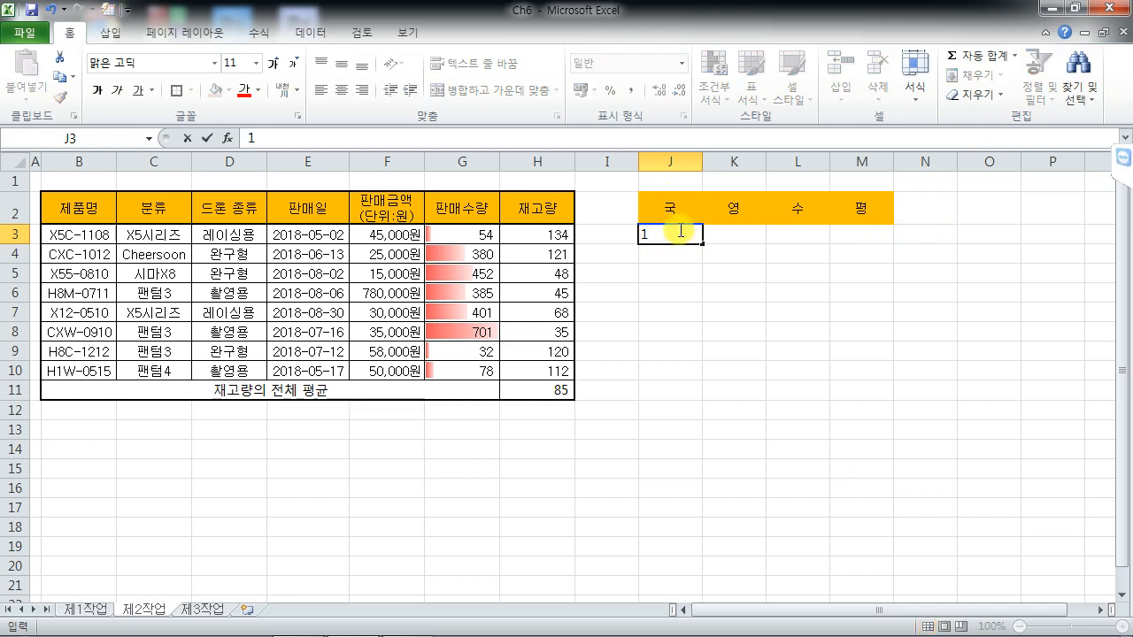
type(".2")
key("Tab")
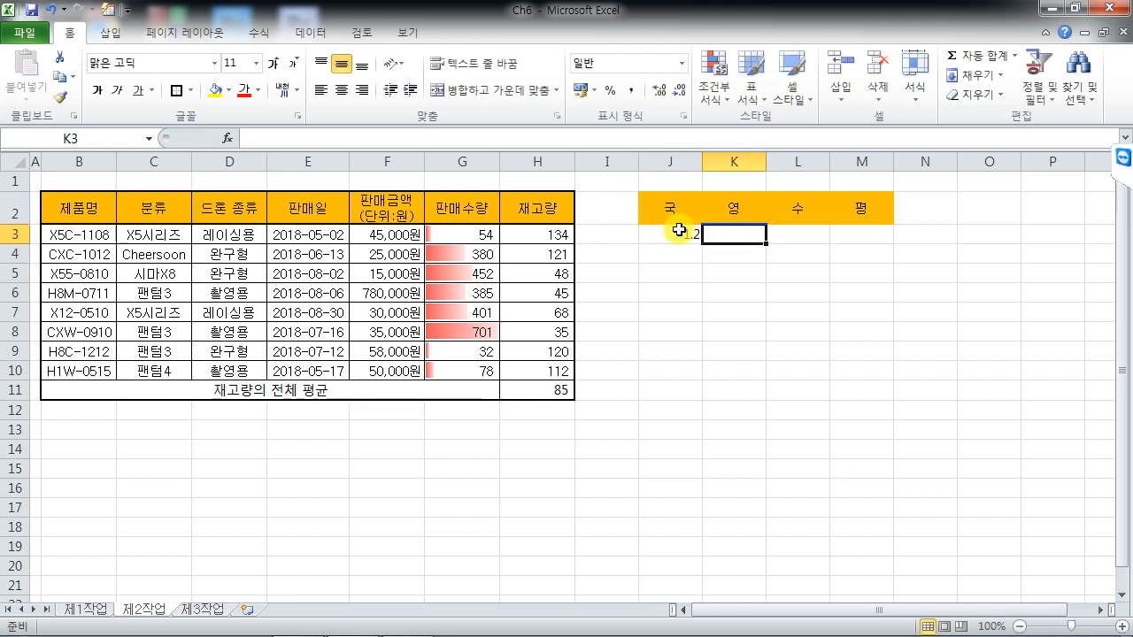
type("3.5")
key("Return")
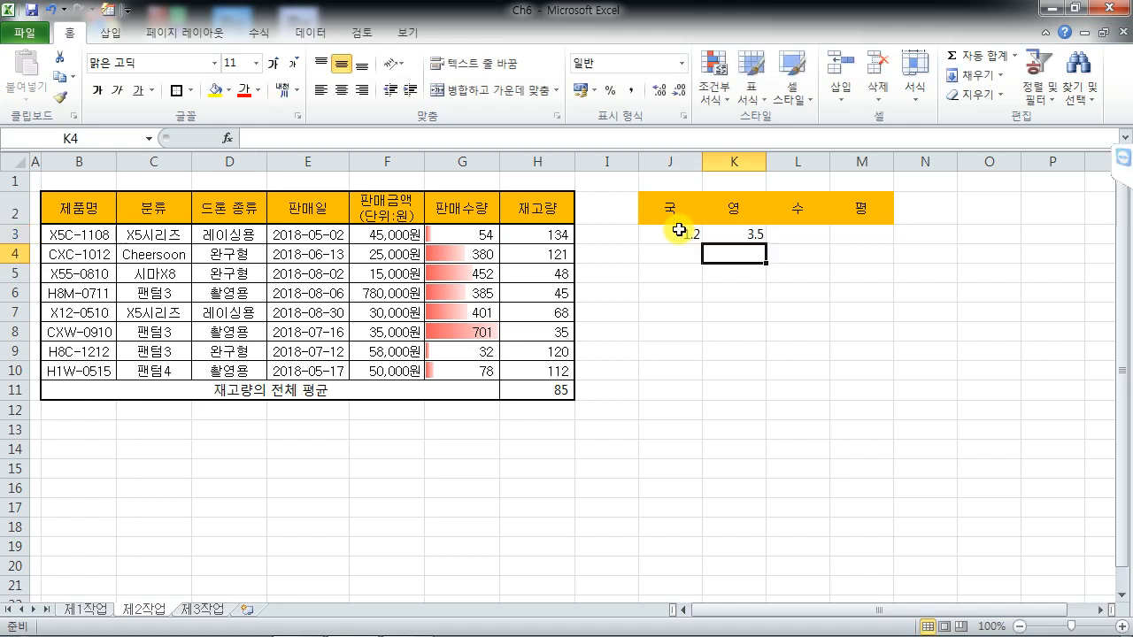
key("Up")
key("Right")
type("7")
key("Return")
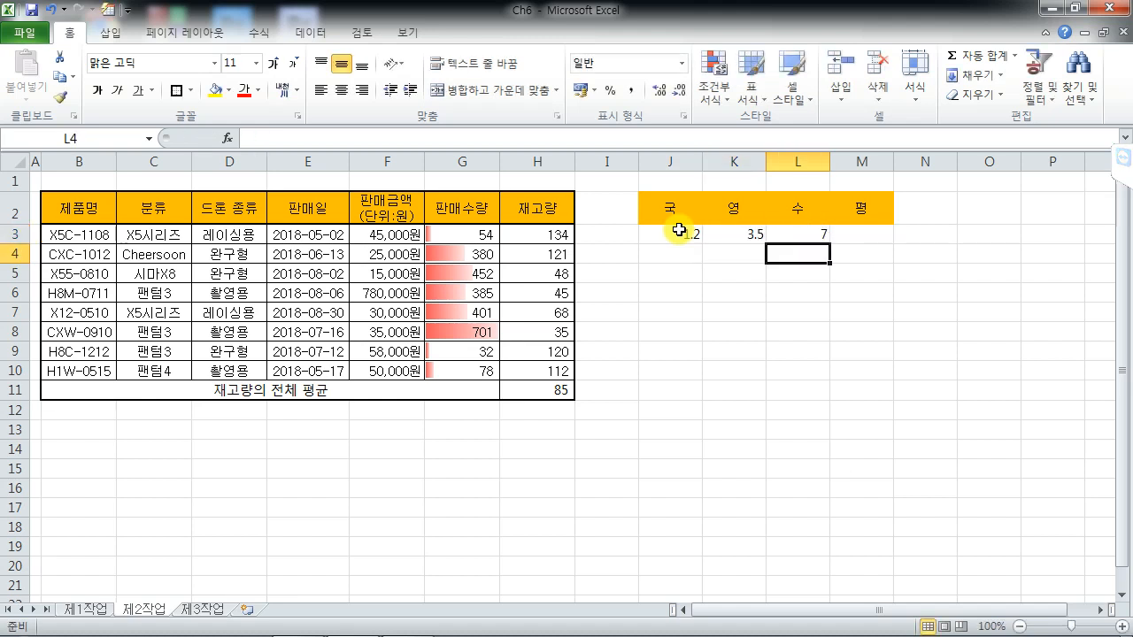
Calculate the average of J3:L3 in cell M3 under the 평 header.
left_click(872, 233)
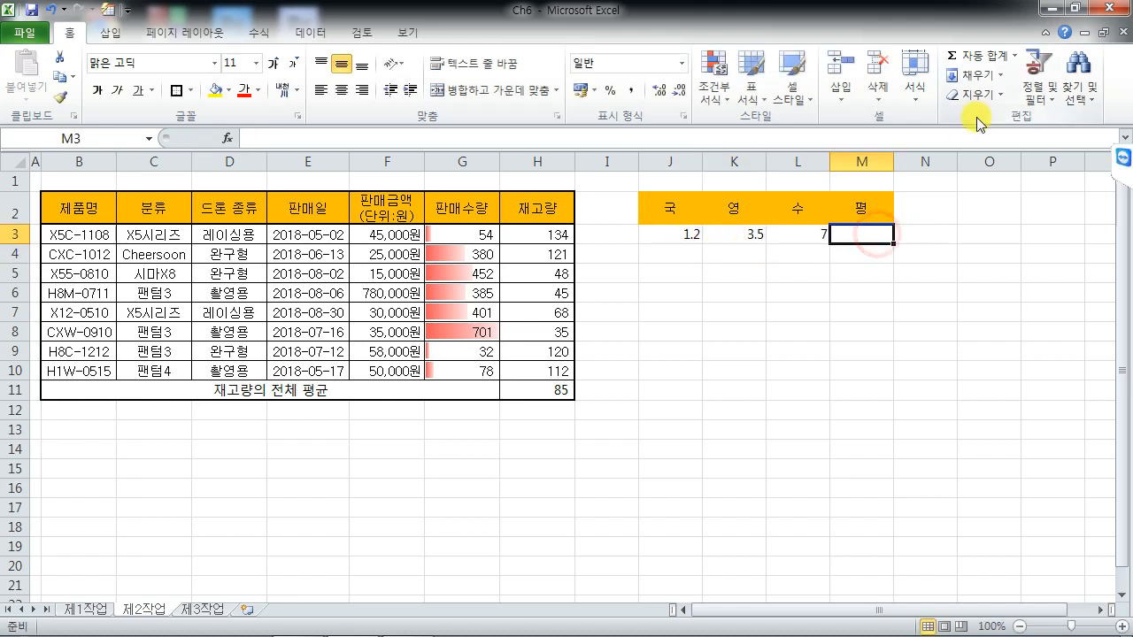
left_click(1015, 55)
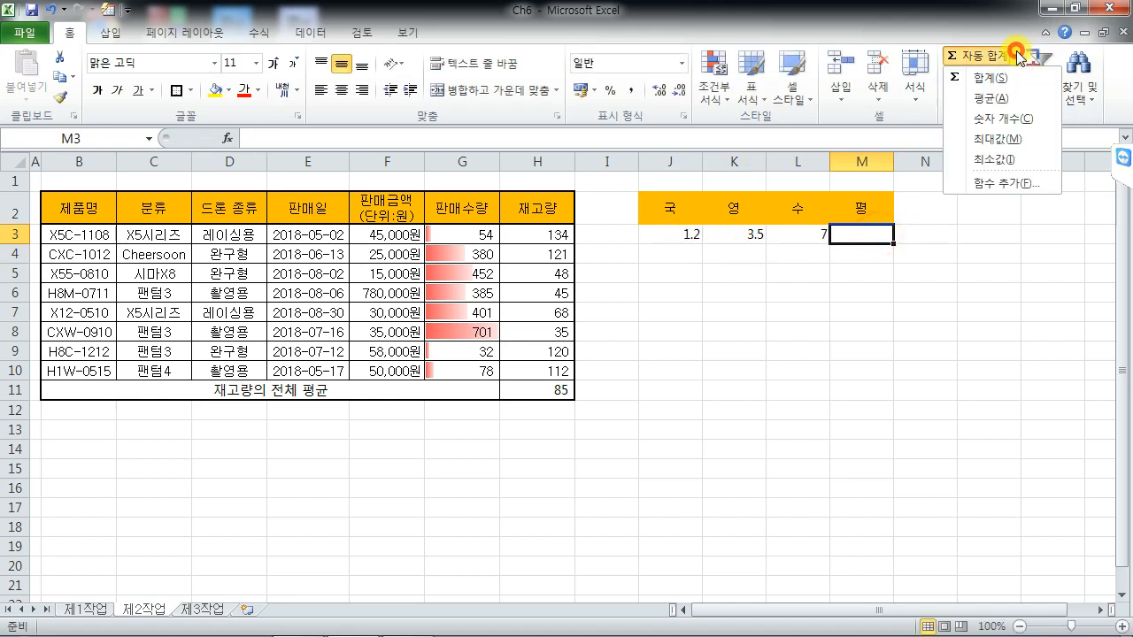
left_click(992, 100)
left_click_drag(652, 234, 791, 237)
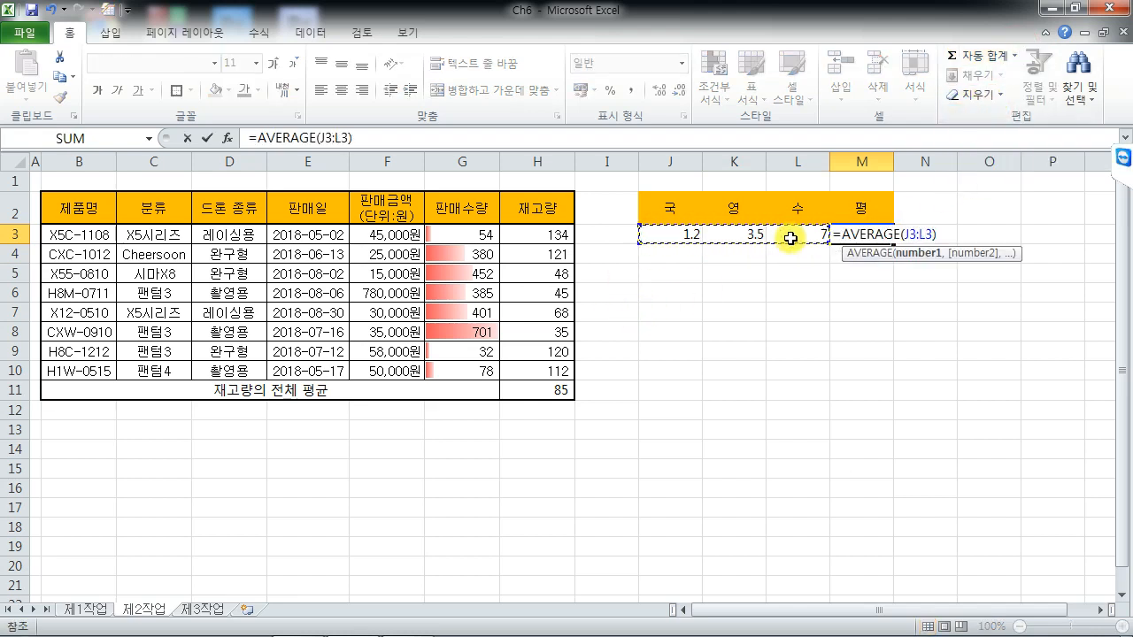
key("Return")
key("Up")
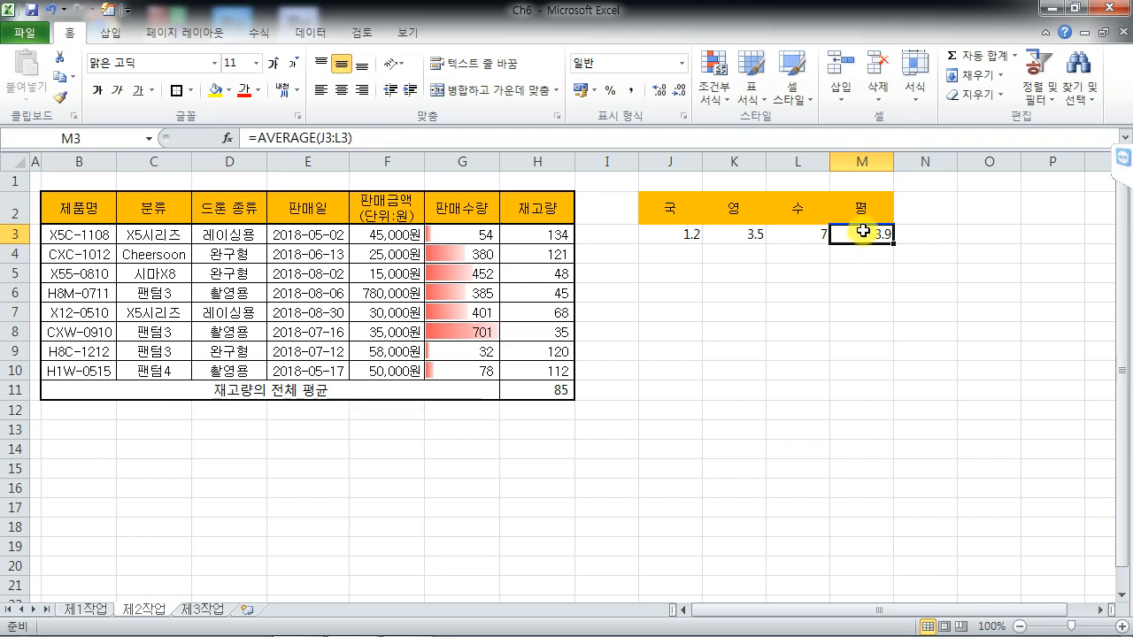
left_click(736, 236)
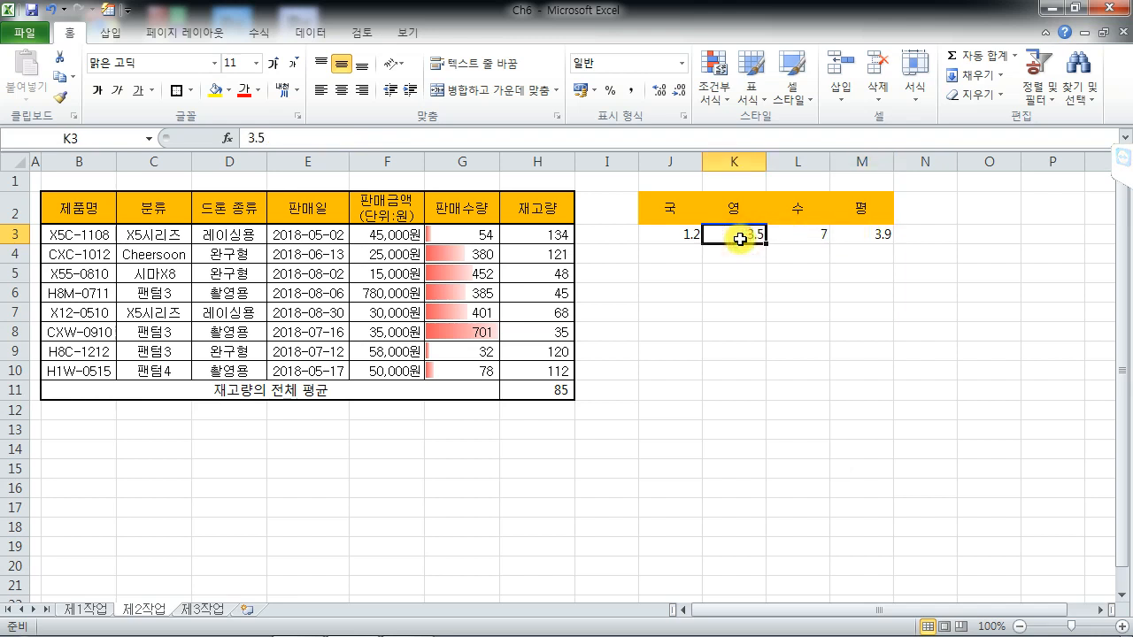
left_click(810, 232)
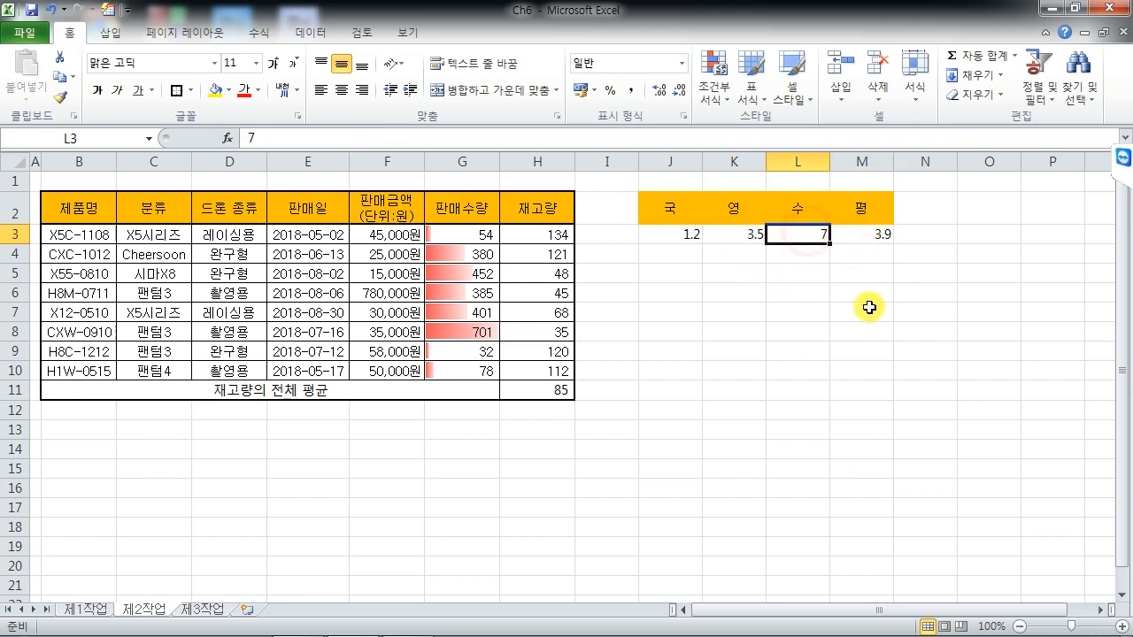
left_click(882, 239)
left_click(813, 236)
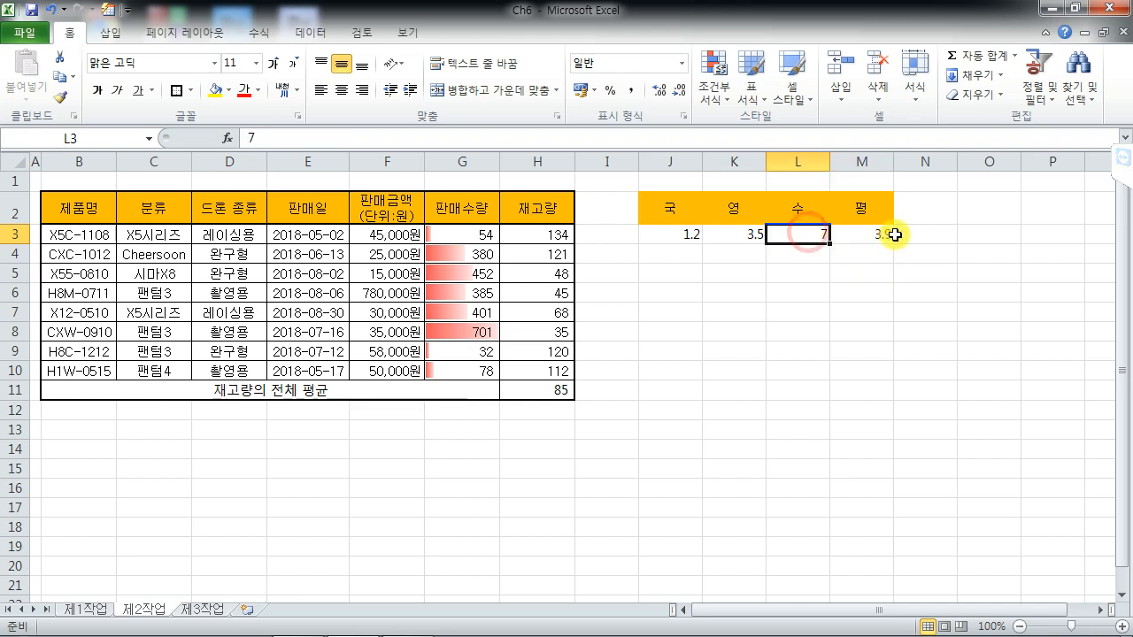
Start a Goal Seek (목표값 찾기) with the average in M3 as the formula cell.
left_click(859, 231)
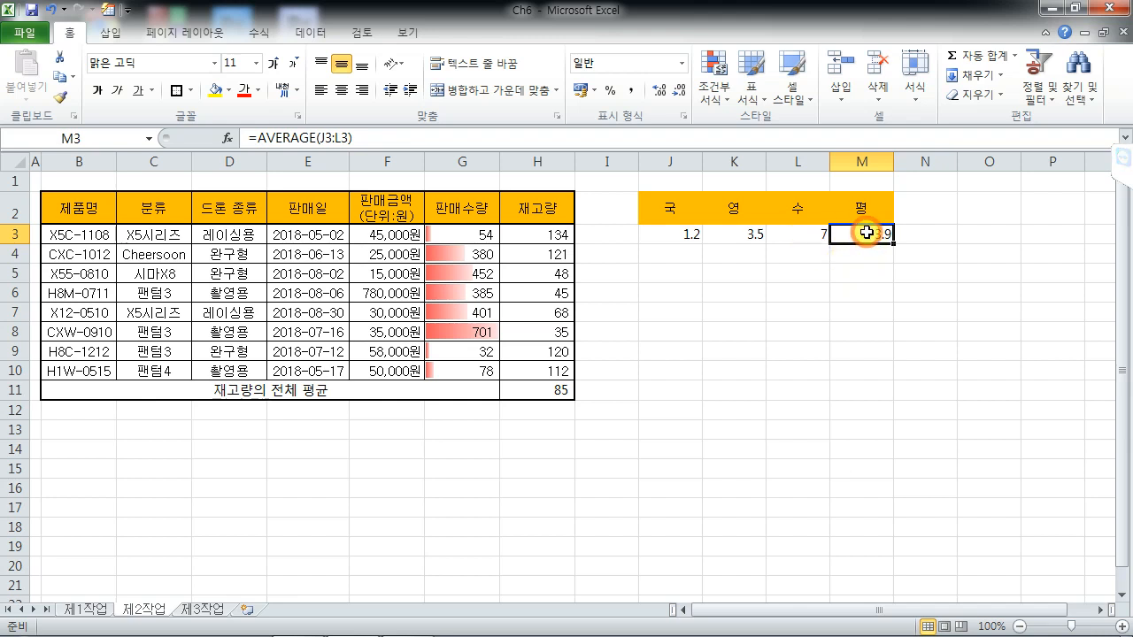
left_click(319, 34)
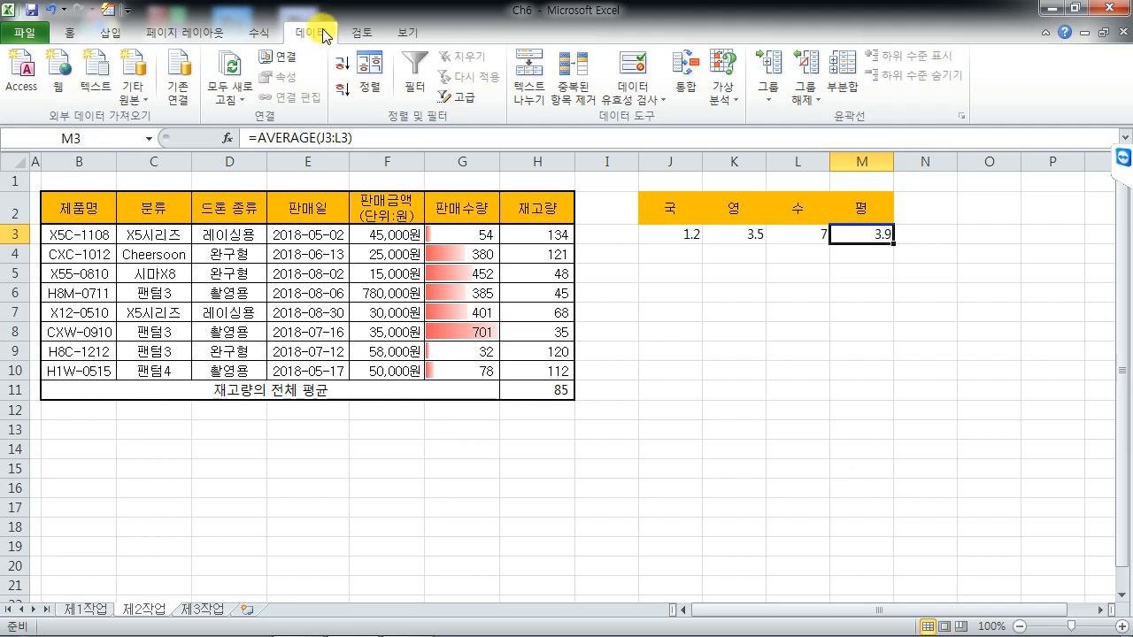
left_click(731, 104)
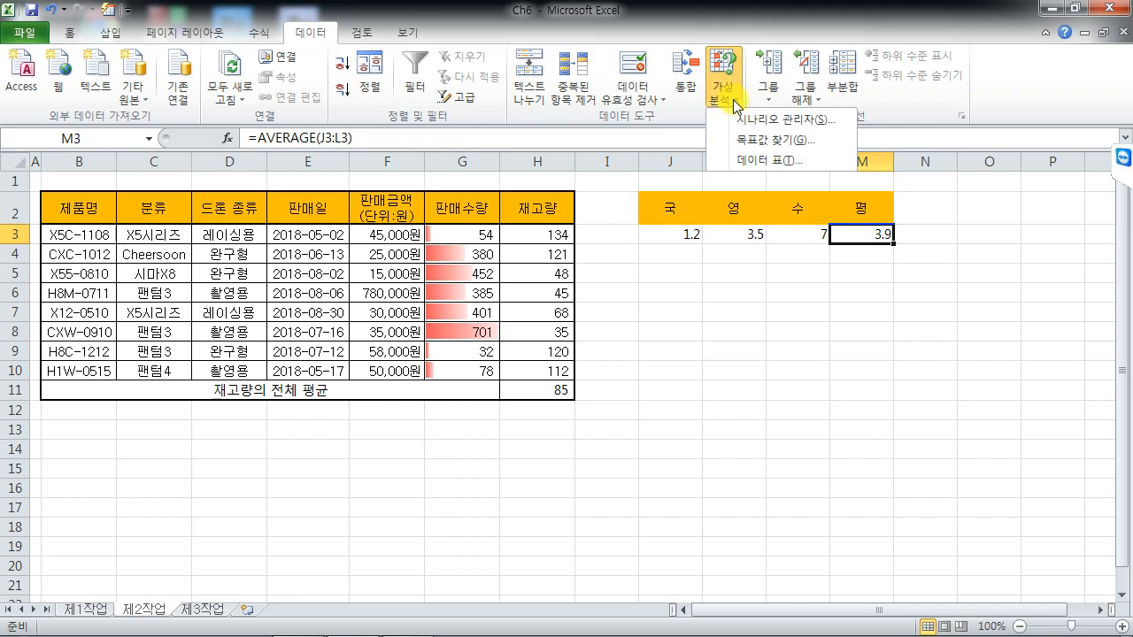
left_click(773, 144)
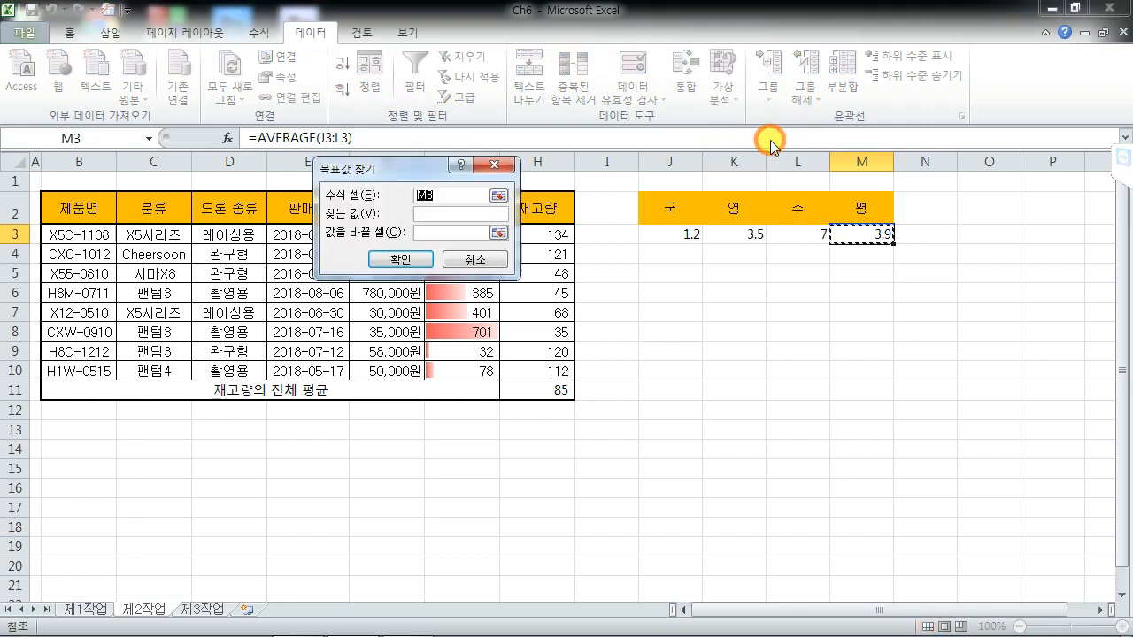
left_click(869, 235)
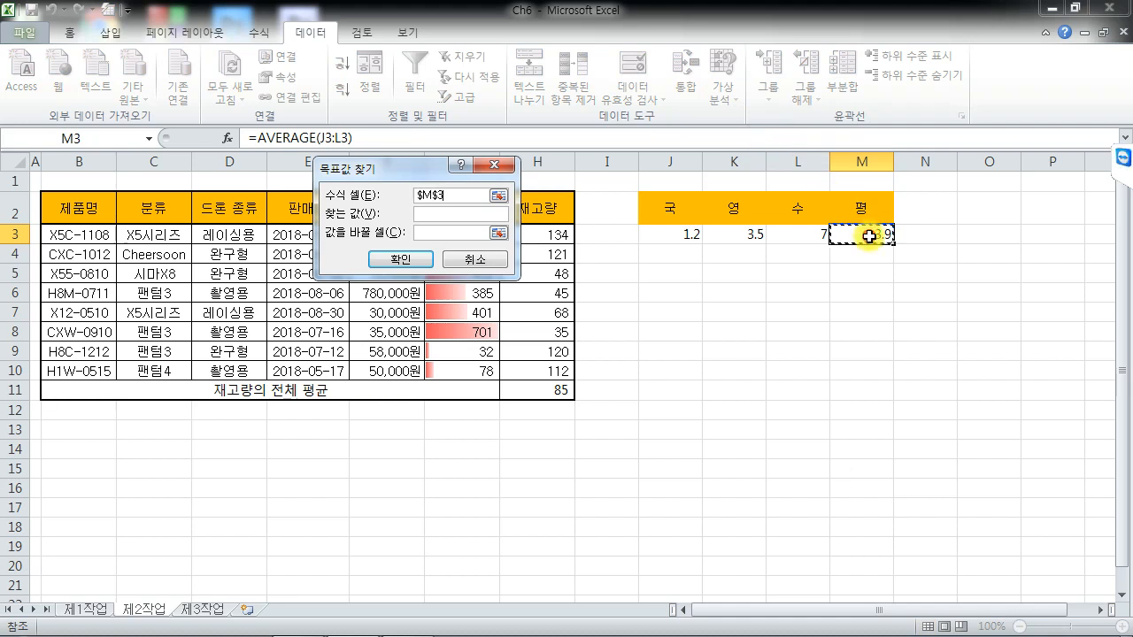
Set the Goal Seek target to 3.2 with L3 as the changing cell, run it and accept the result.
left_click(477, 214)
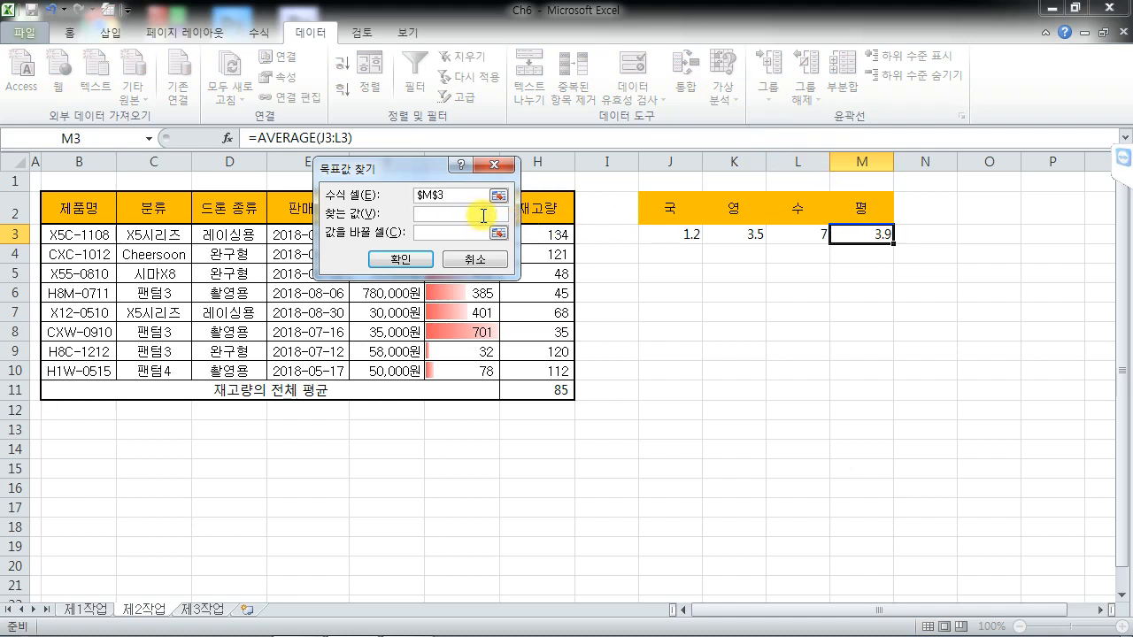
type("302")
key("BackSpace")
key("BackSpace")
type(".2")
left_click(467, 233)
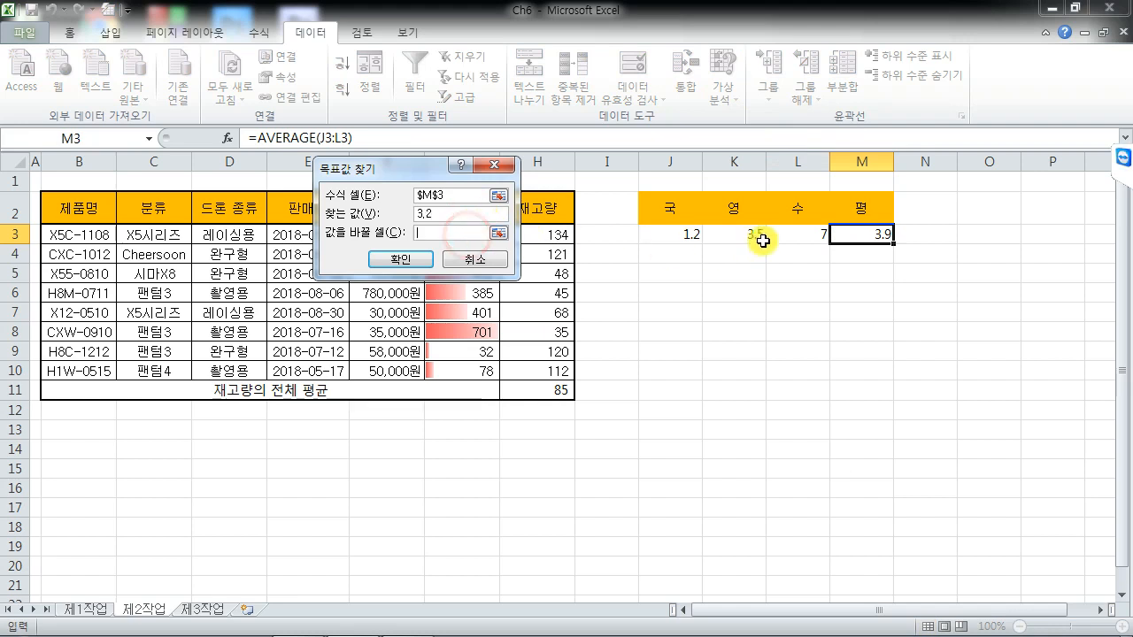
left_click(817, 237)
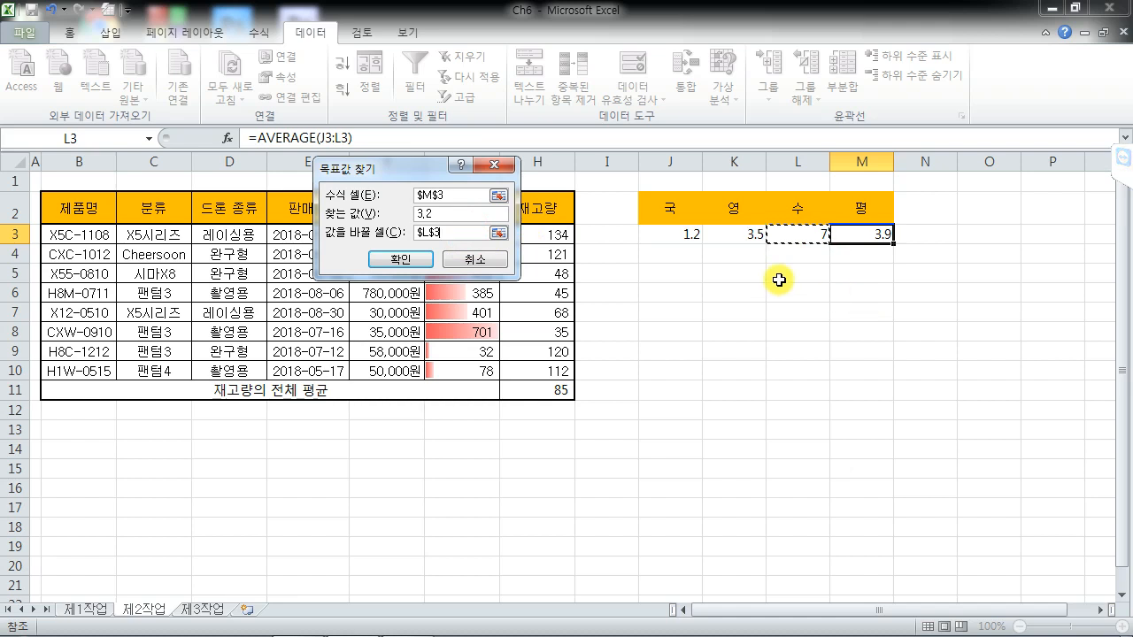
left_click(383, 262)
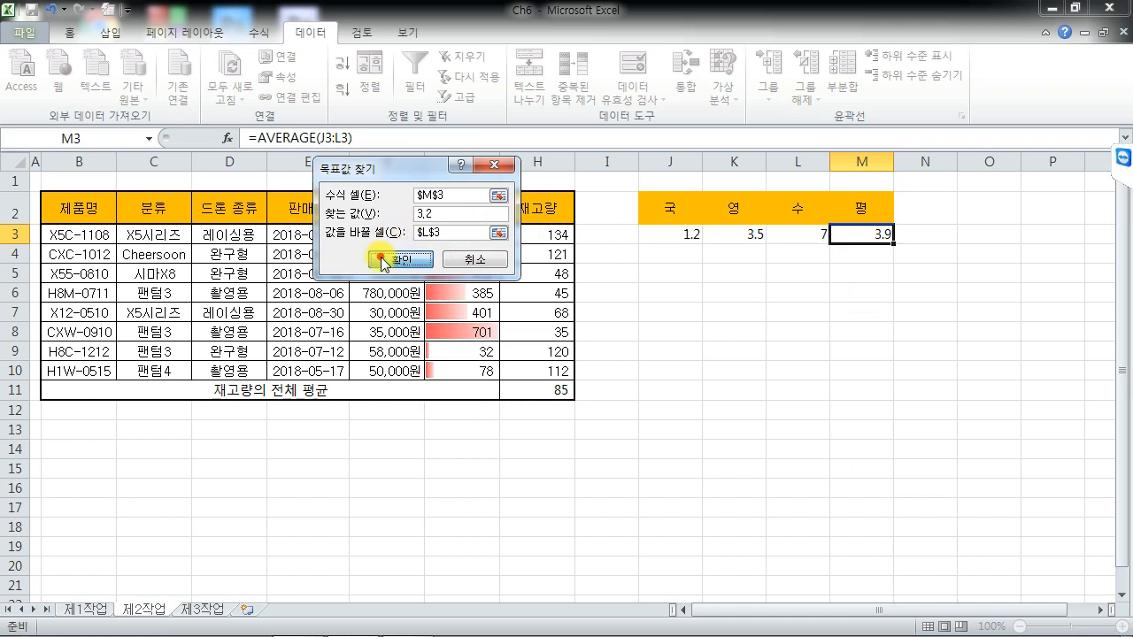
left_click(383, 262)
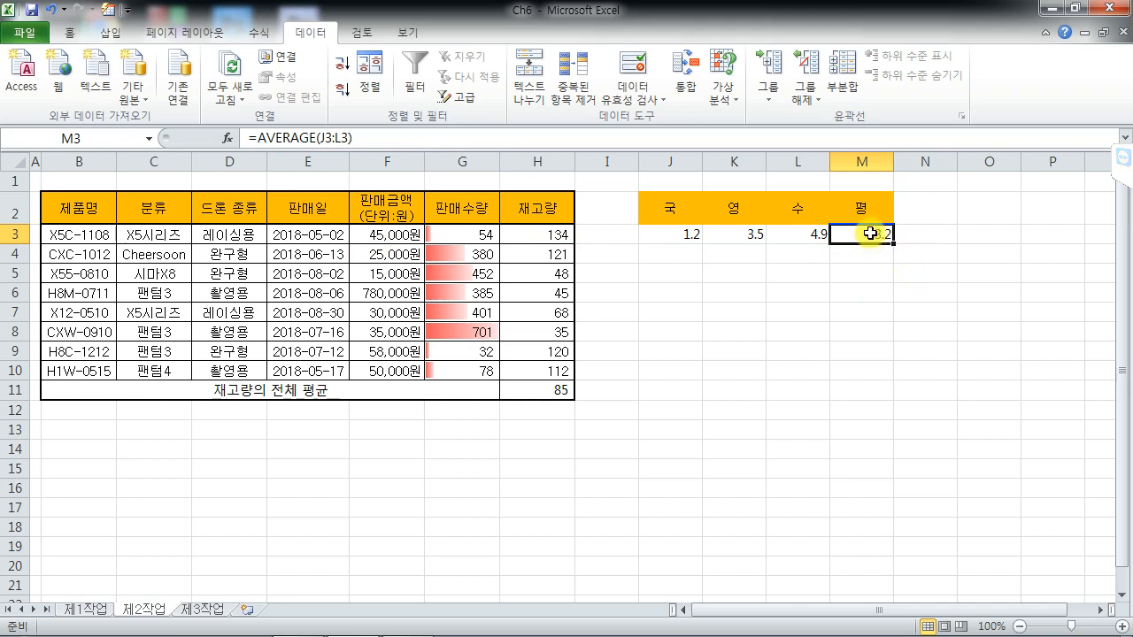
left_click(799, 232)
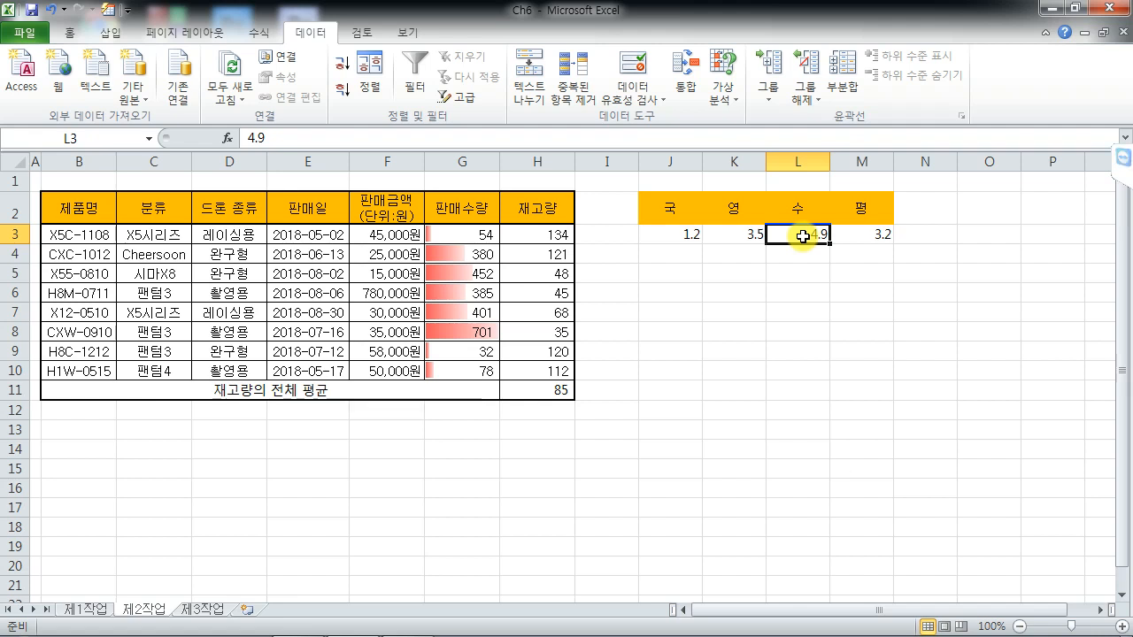
left_click_drag(669, 207, 873, 235)
left_click(873, 235)
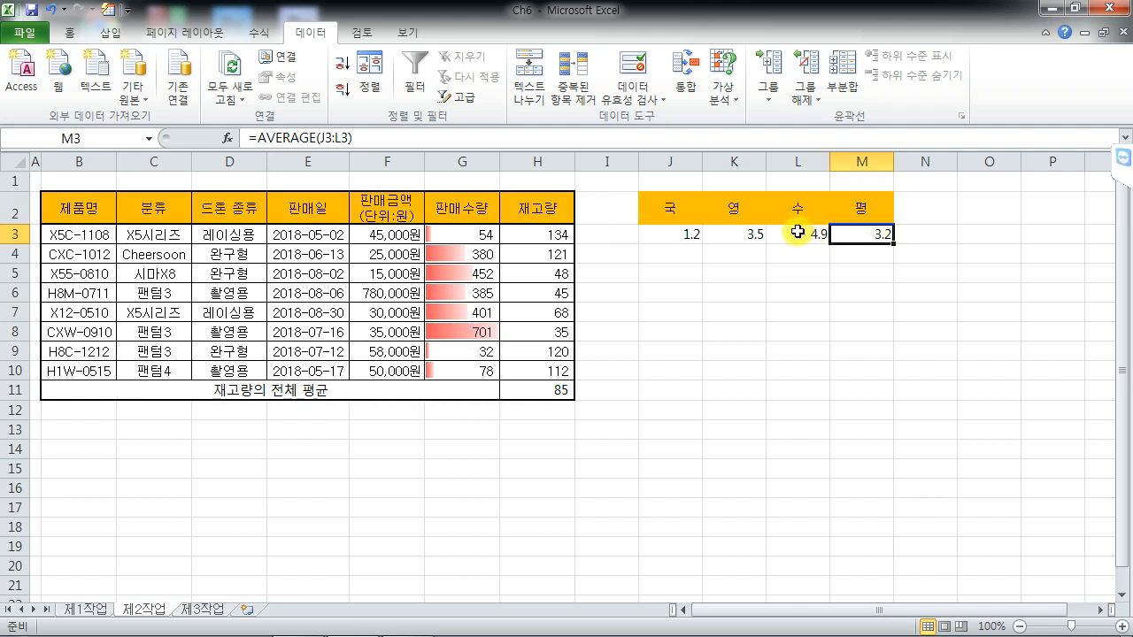
key("Left")
key("Left")
key("Left")
left_click(873, 234)
left_click(670, 254)
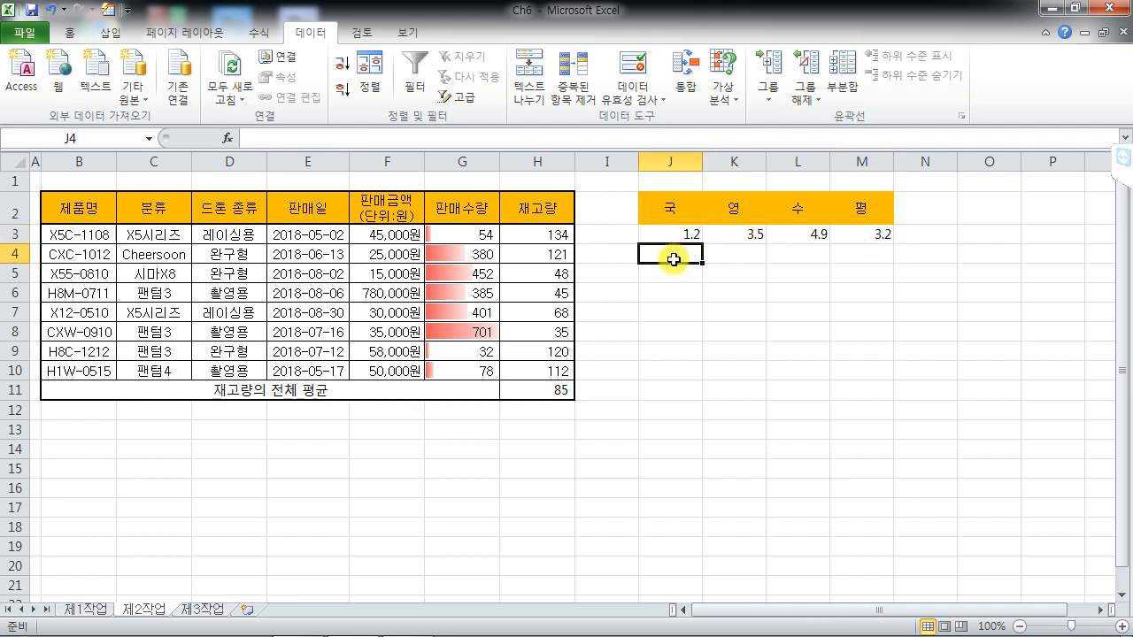
left_click(670, 291)
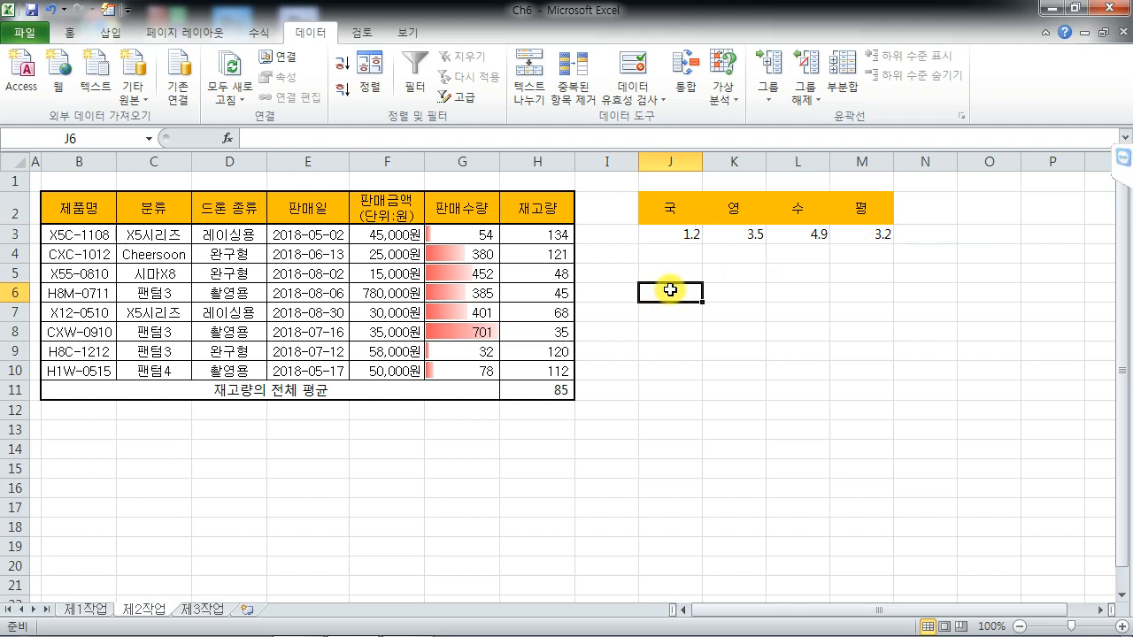
left_click(727, 292)
left_click(796, 292)
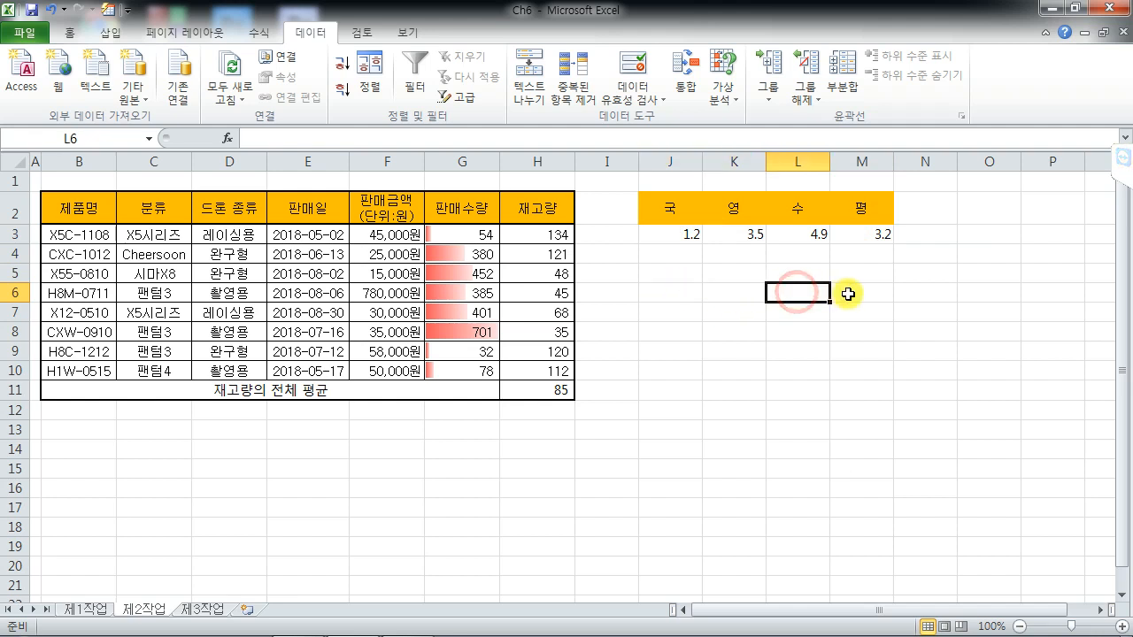
left_click(849, 291)
left_click(822, 291)
left_click(650, 290)
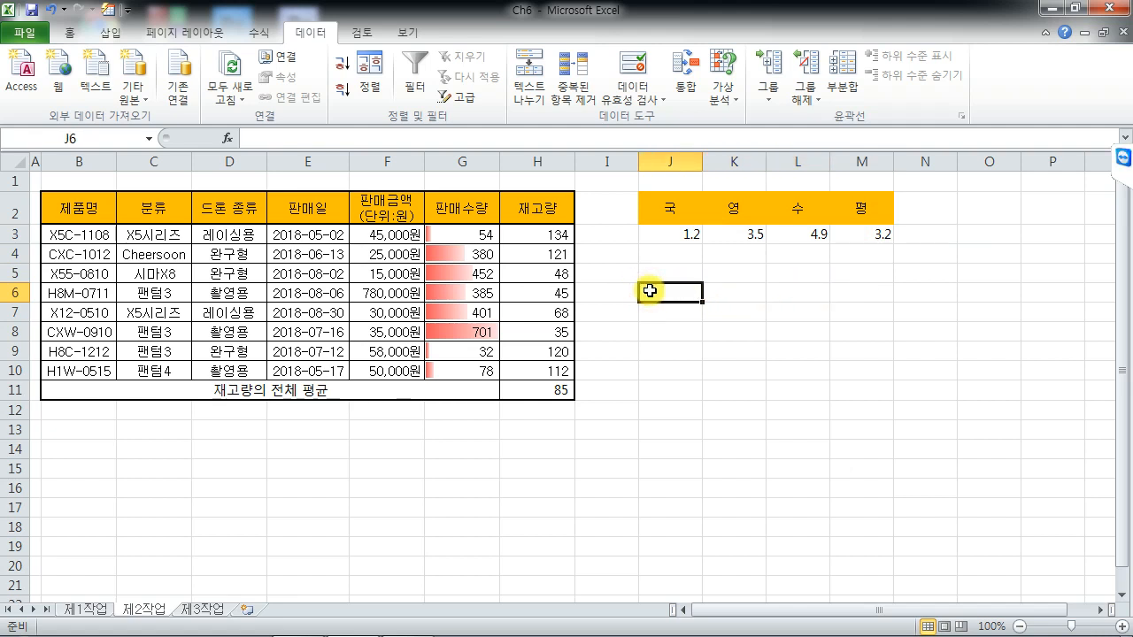
left_click(855, 292)
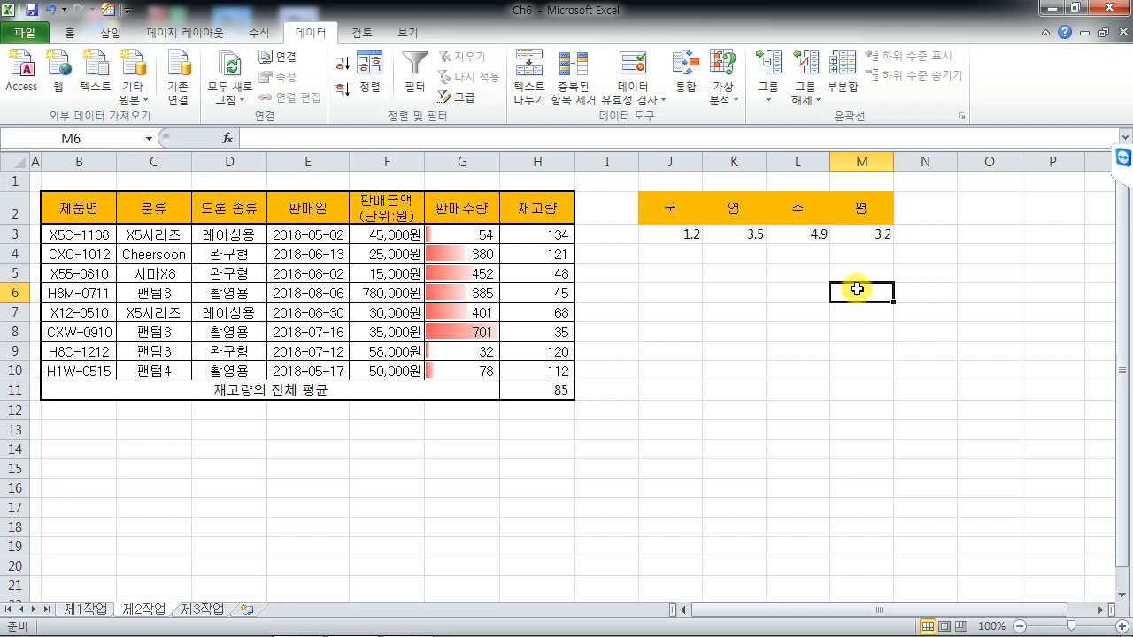
Delete columns J to N holding the 국, 영, 수, 평 practice example.
left_click(864, 230)
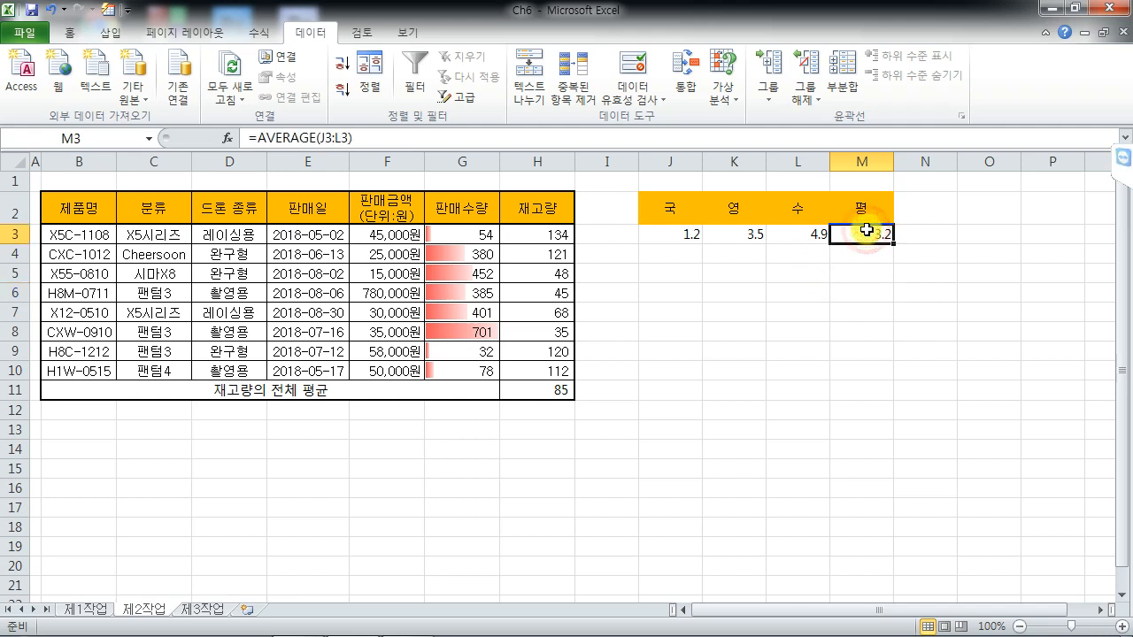
left_click_drag(670, 161, 924, 162)
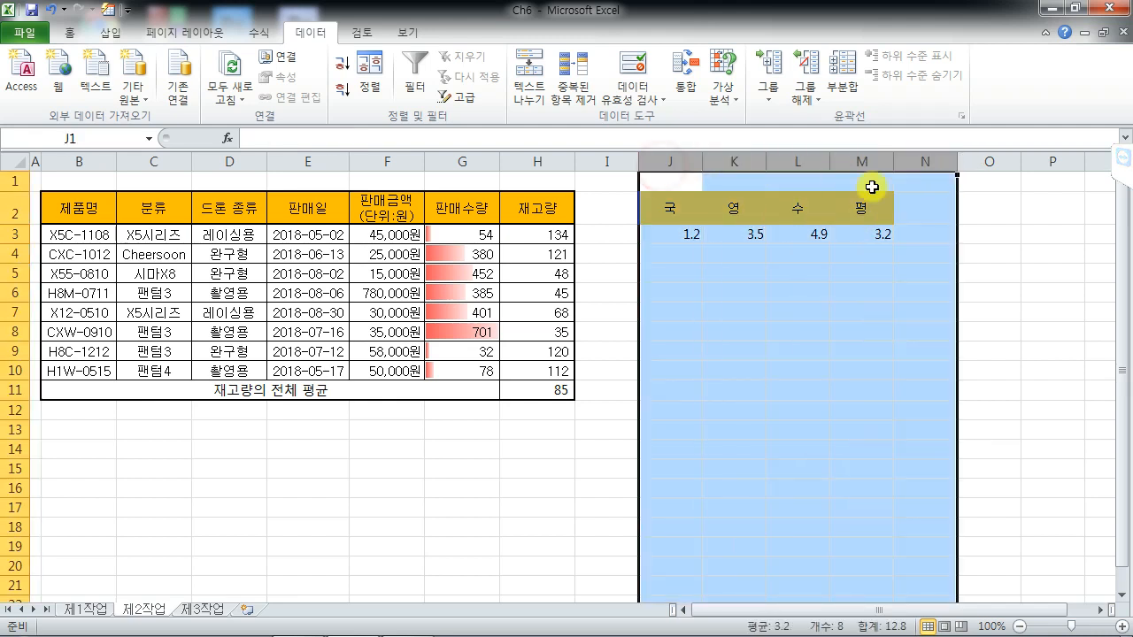
right_click(777, 239)
left_click(843, 368)
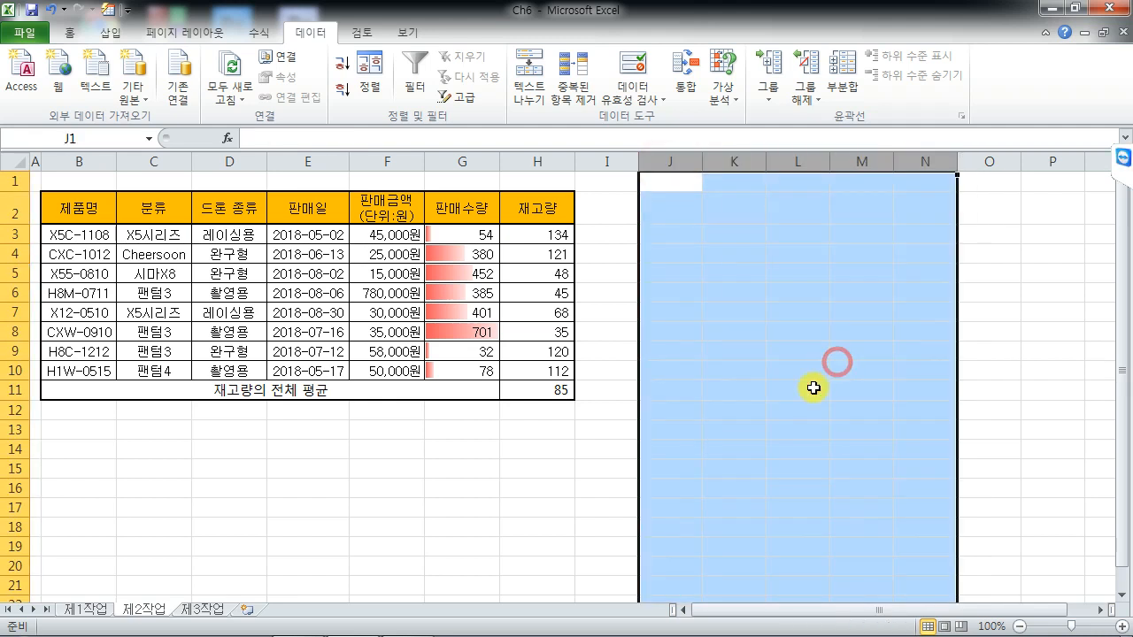
Examine the 재고량 average formula in H11, the CXC-1012 row and the stock values in H3:H10.
left_click(551, 389)
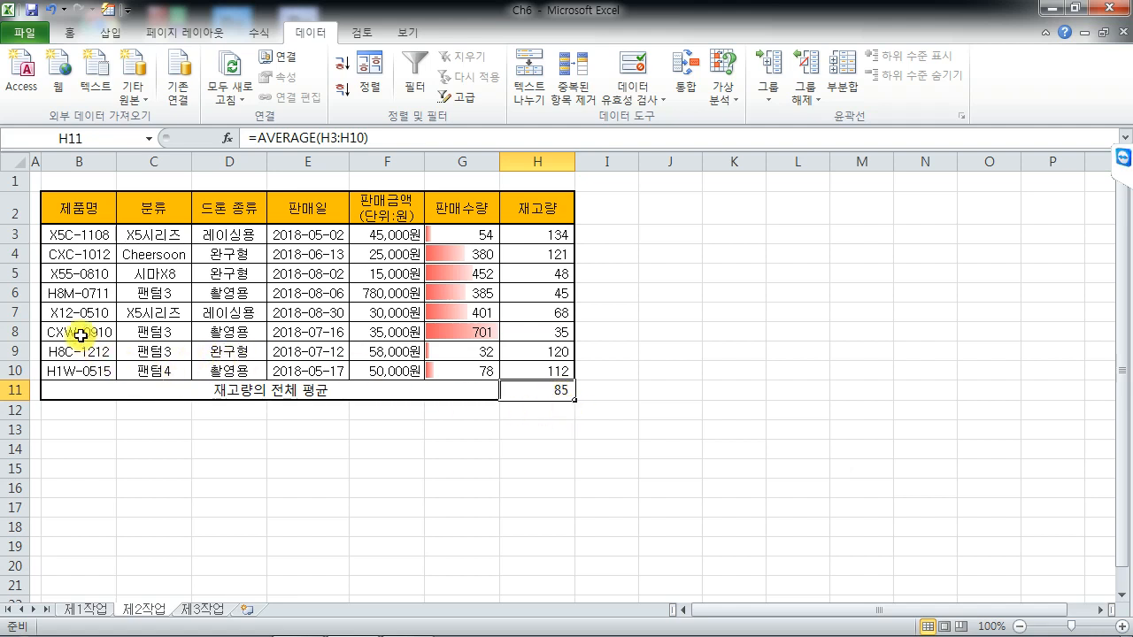
left_click(92, 252)
left_click_drag(105, 255, 565, 260)
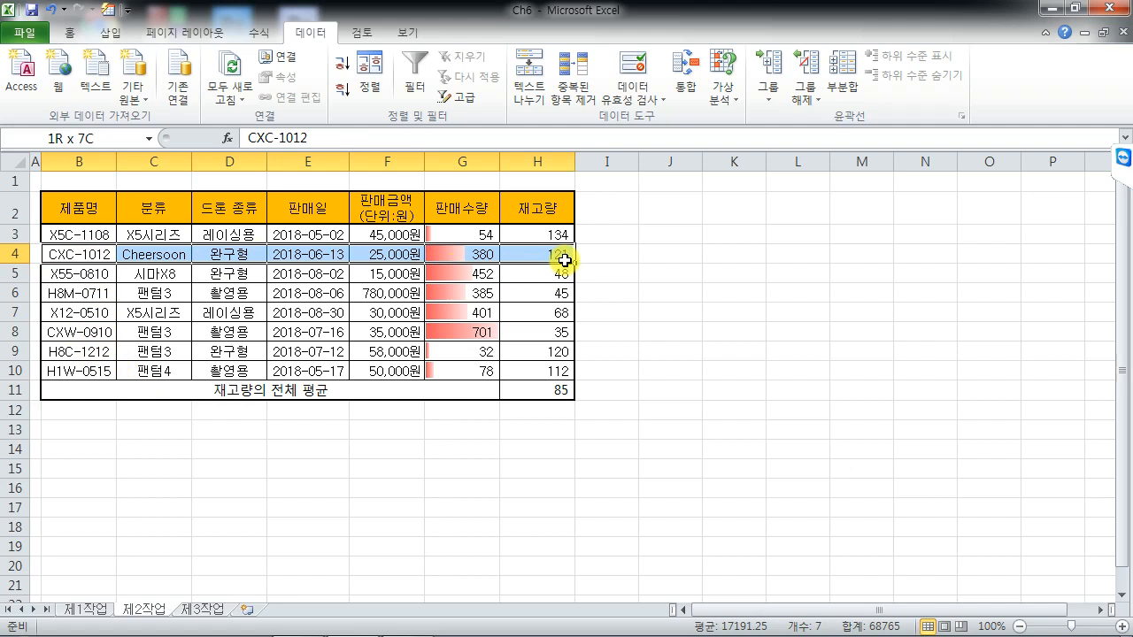
left_click_drag(559, 232, 558, 376)
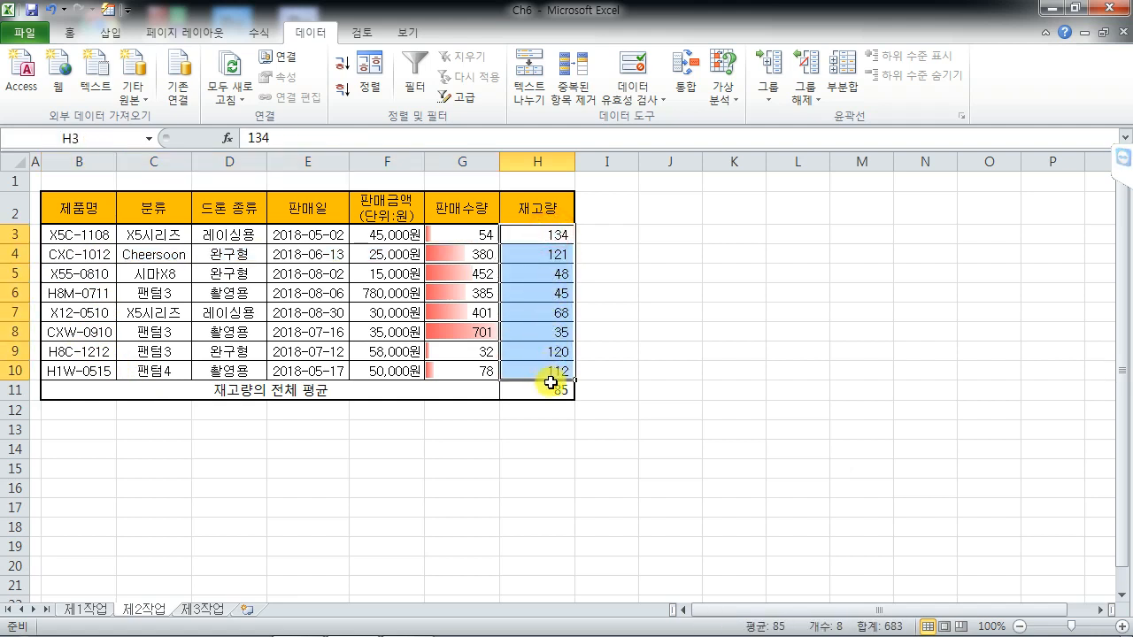
left_click(553, 391)
left_click(551, 253)
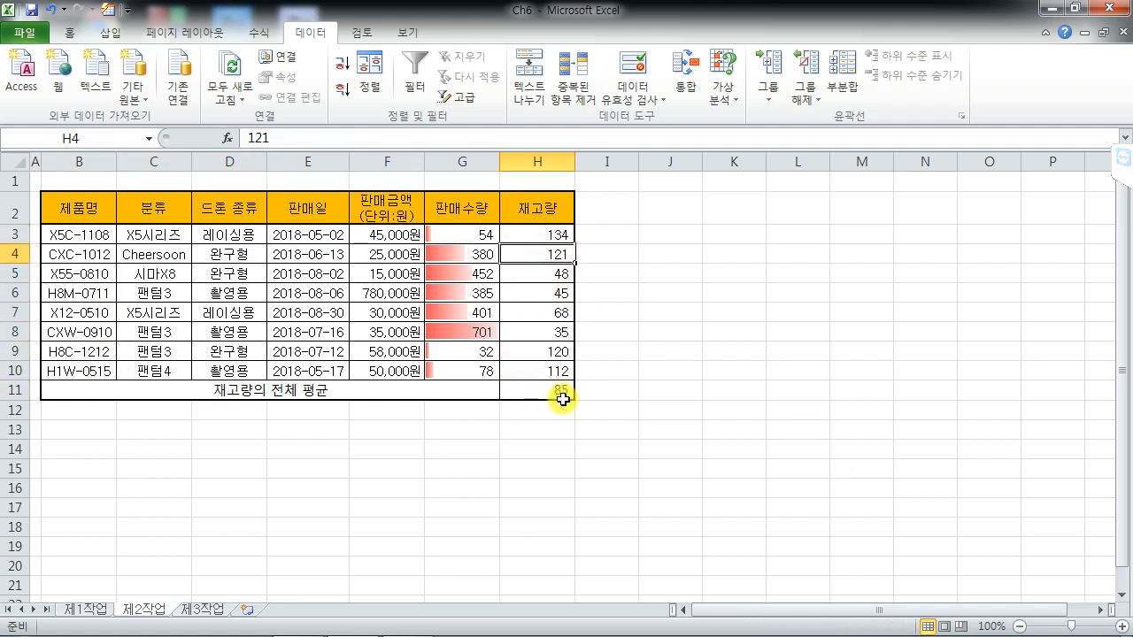
left_click(555, 391)
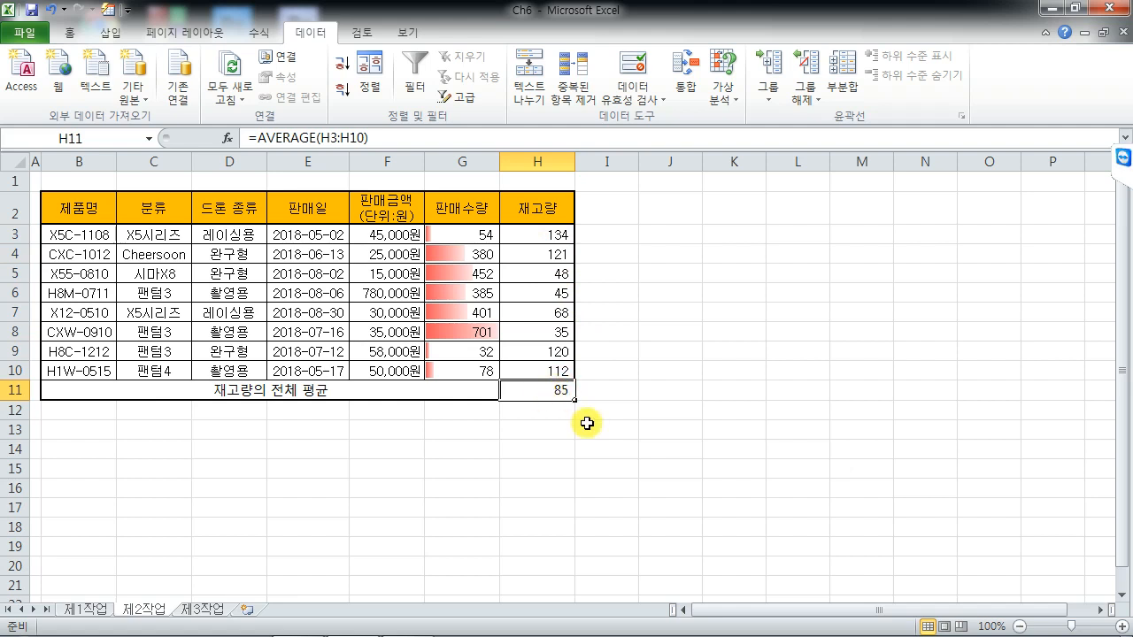
Start a Goal Seek (목표값 찾기) with the stock average in H11 as the formula cell.
left_click(547, 390)
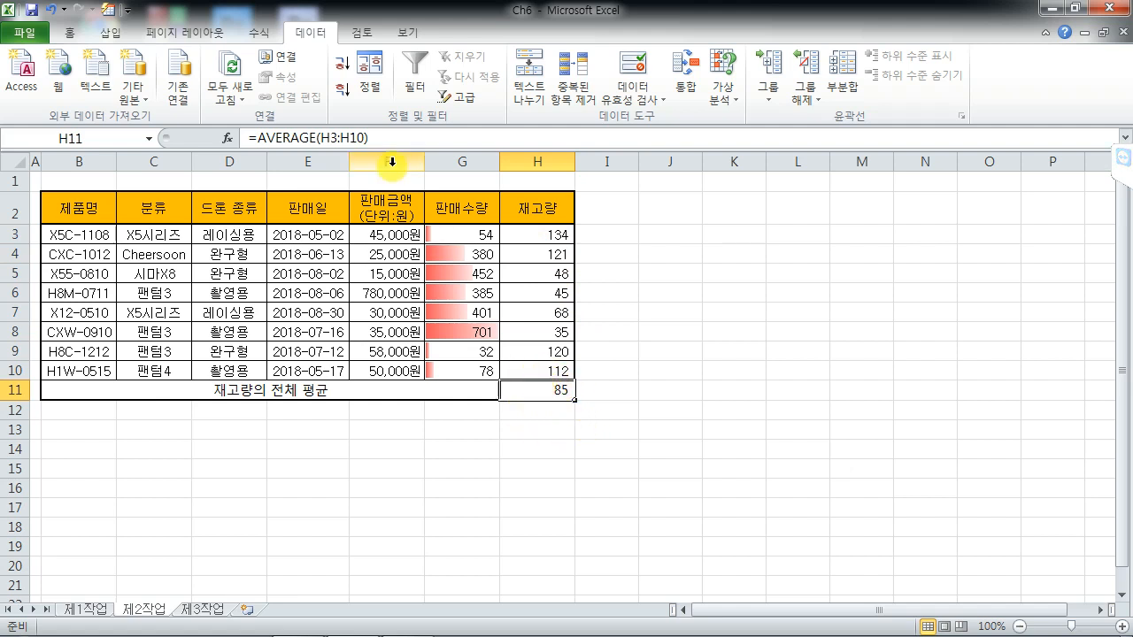
left_click(732, 108)
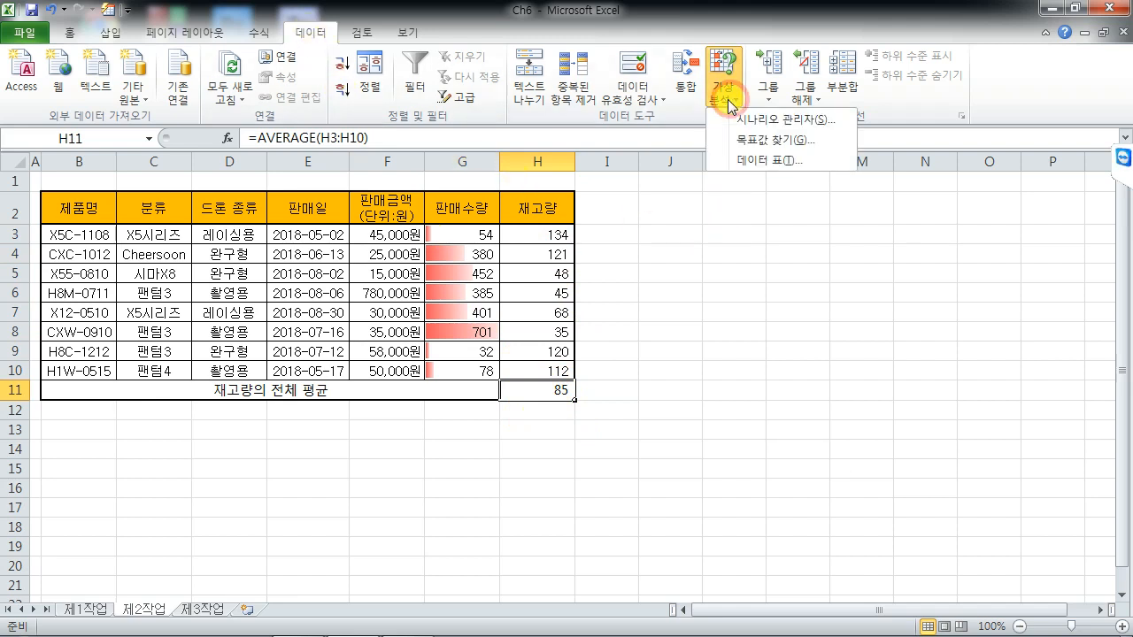
left_click(778, 141)
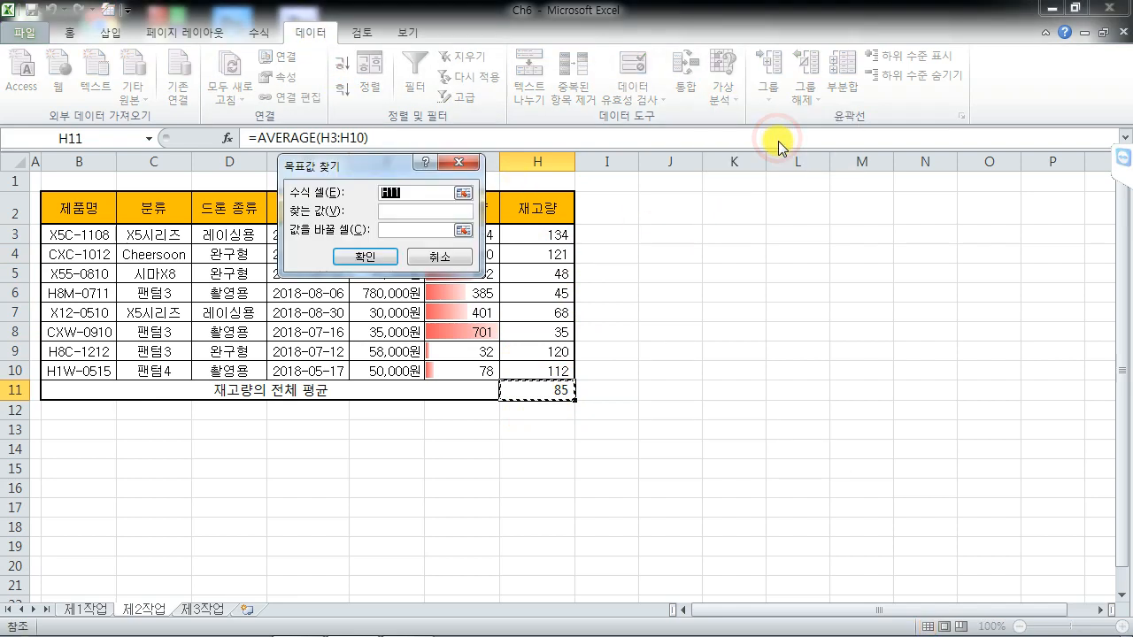
left_click_drag(380, 161, 709, 205)
left_click(540, 390)
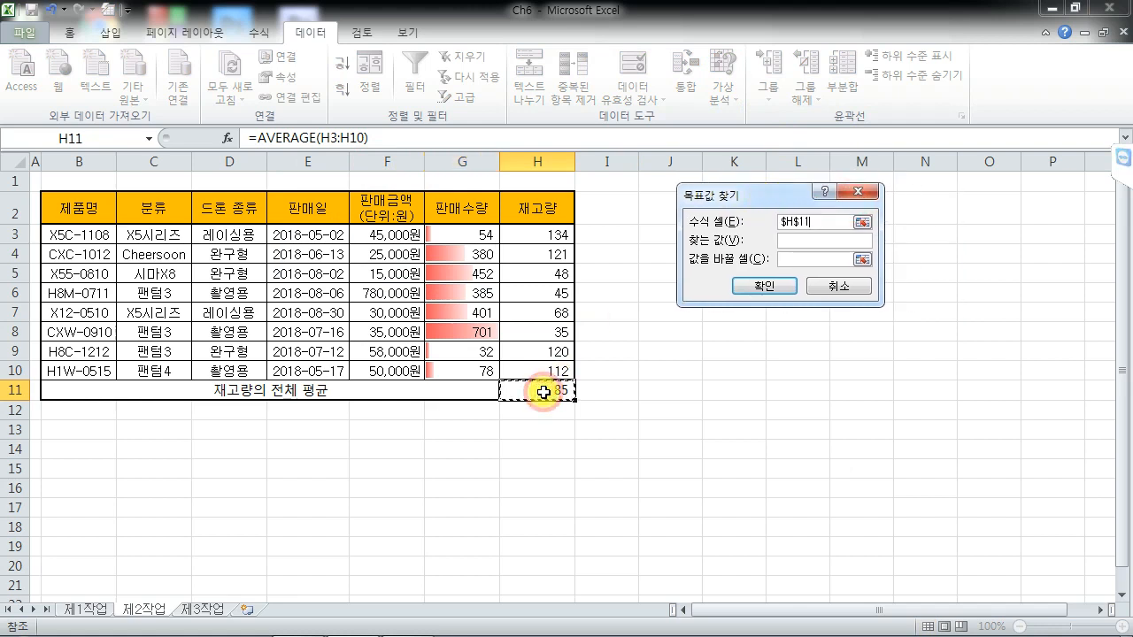
Set the Goal Seek target to 80 with H4 as the changing cell, run it and accept the result.
left_click(803, 241)
type("80")
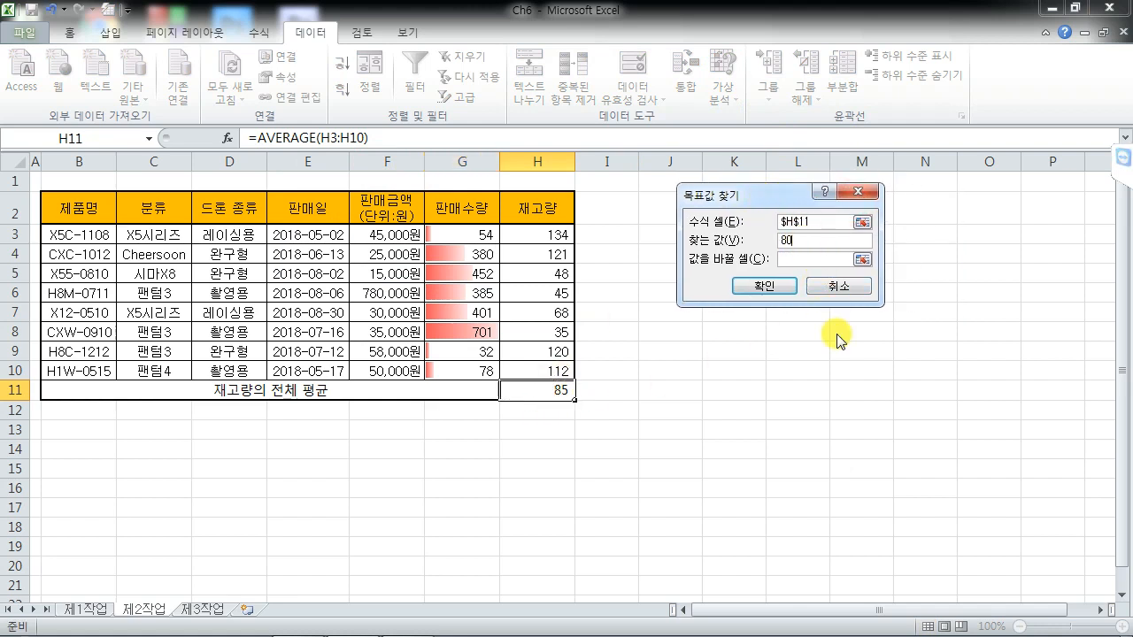
left_click(790, 259)
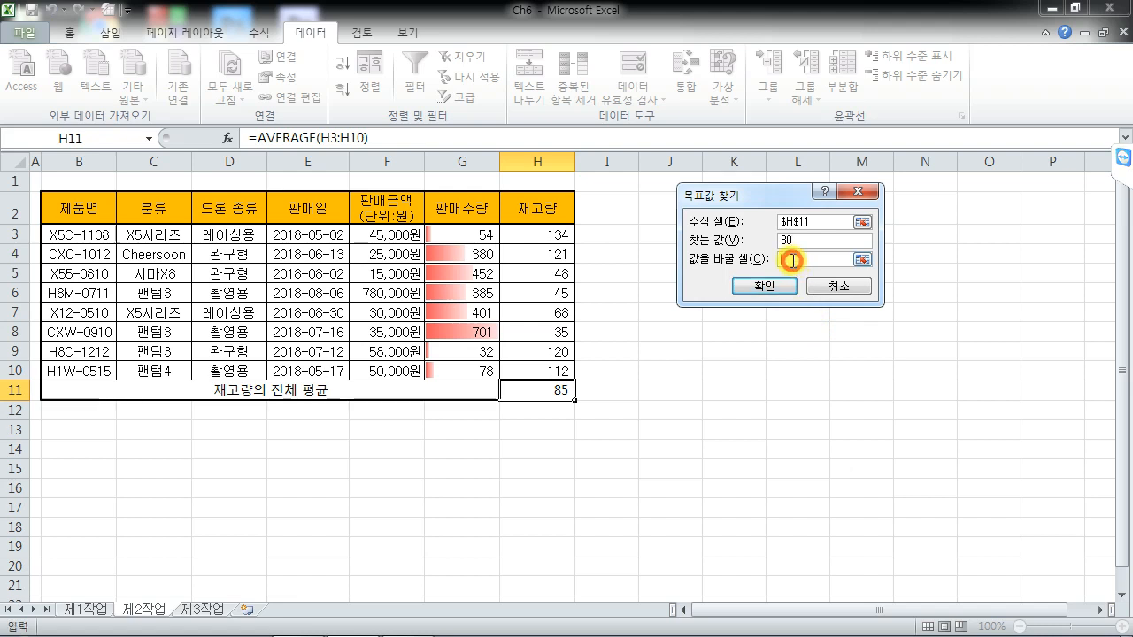
left_click(559, 254)
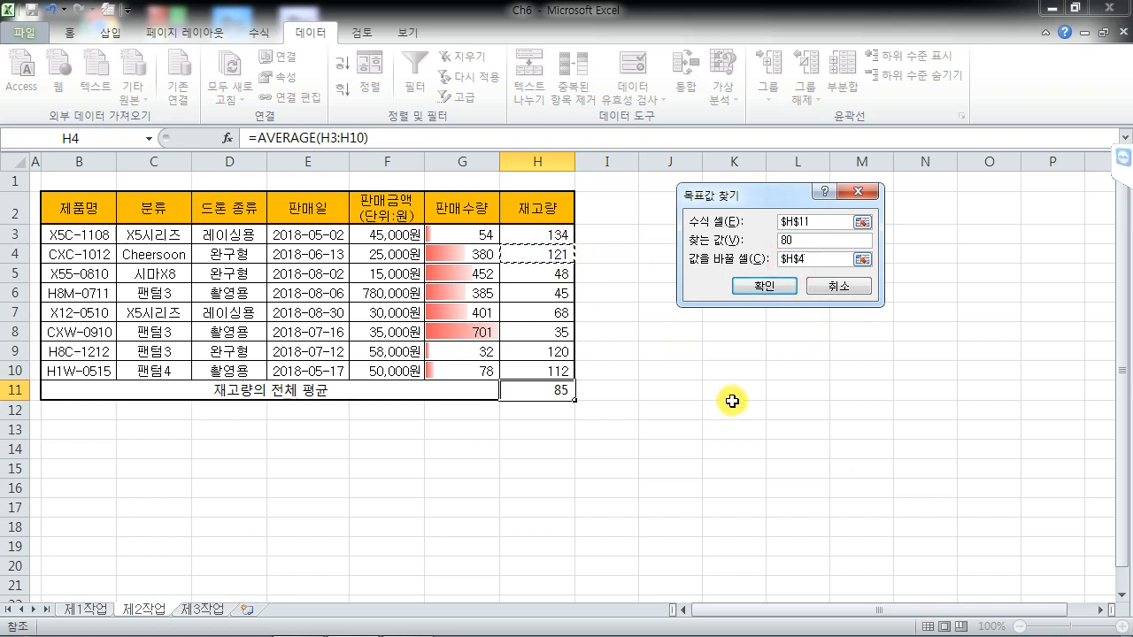
left_click(768, 286)
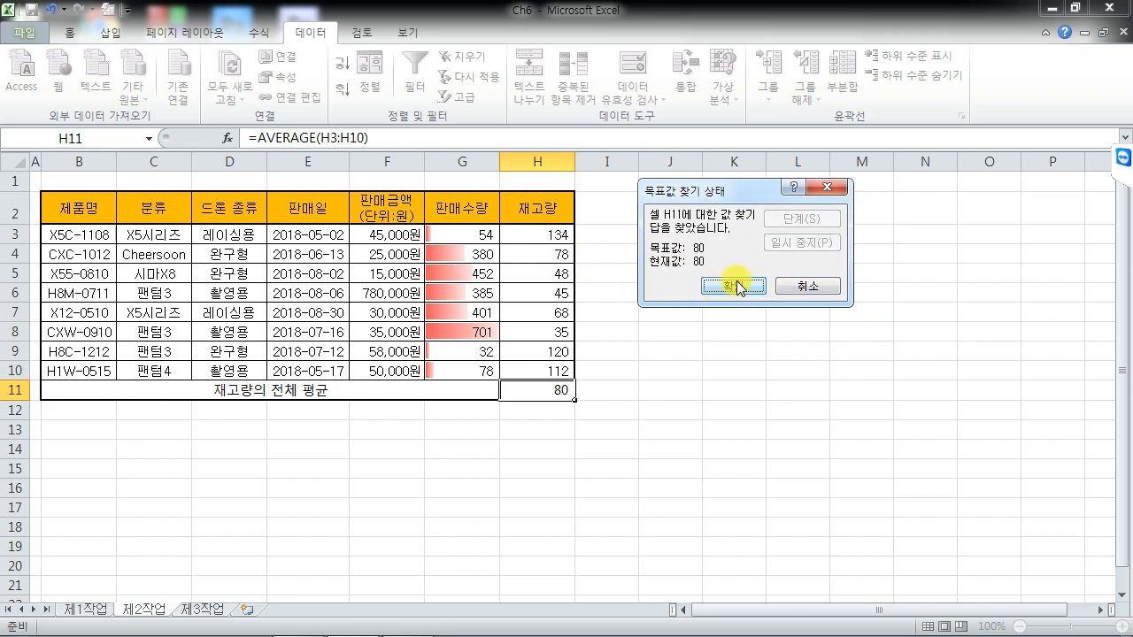
left_click(704, 288)
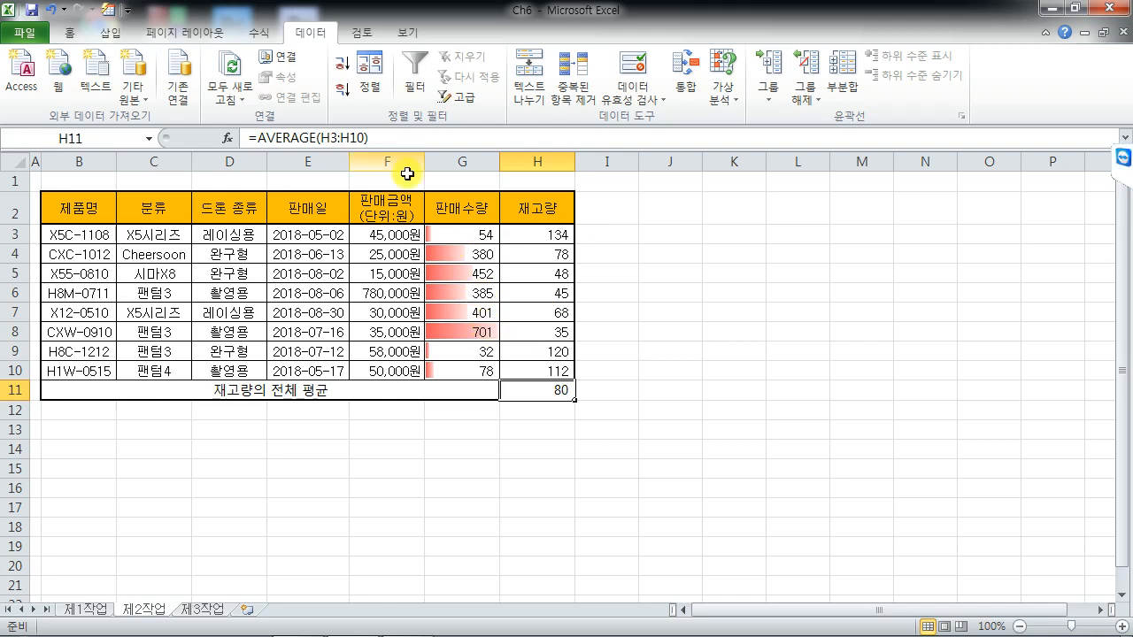
Open the practice workbook Ch6_연습문제4 from the Ch6 folder.
left_click(28, 34)
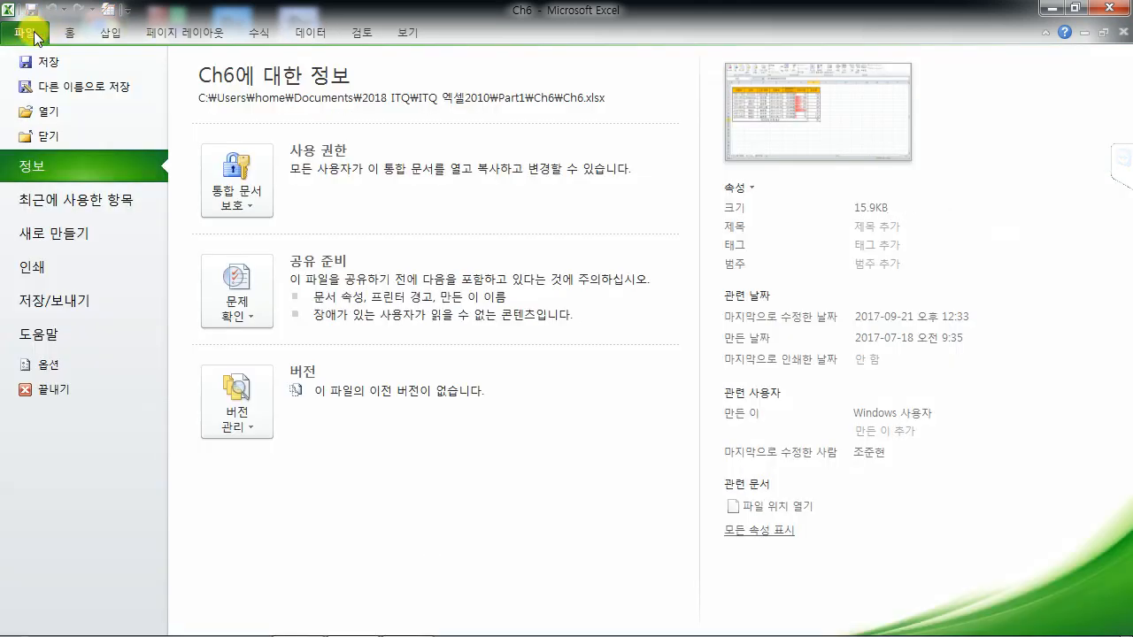
left_click(49, 112)
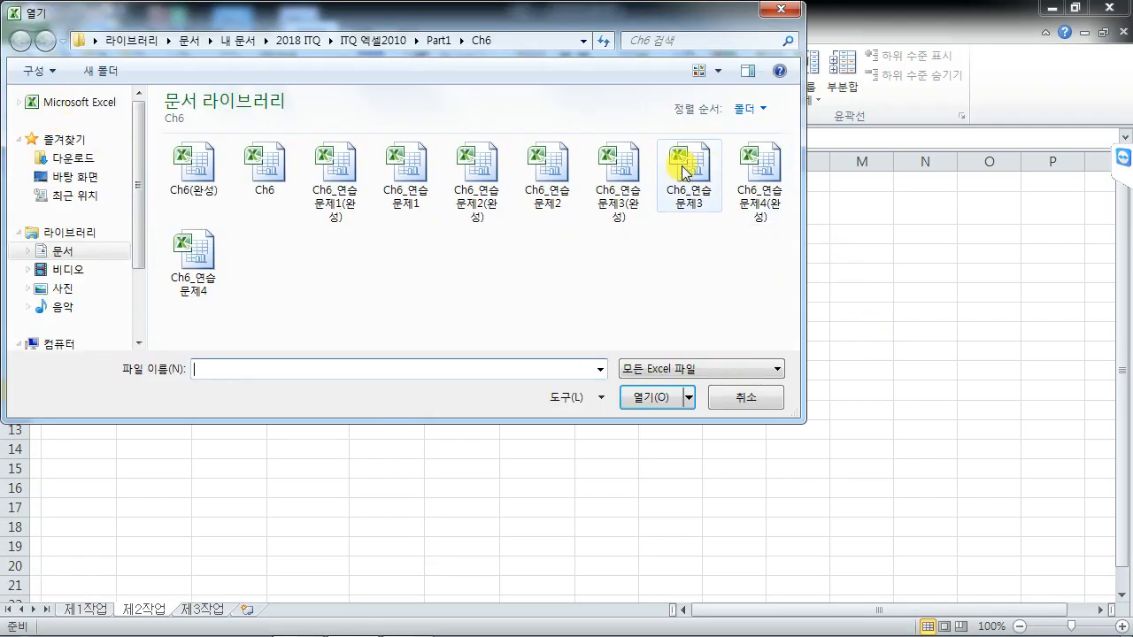
double_click(195, 254)
Copy the table B4:H12 from 제1작업 and paste it at B2 on 제2작업, keeping the source column widths.
left_click_drag(87, 260, 628, 432)
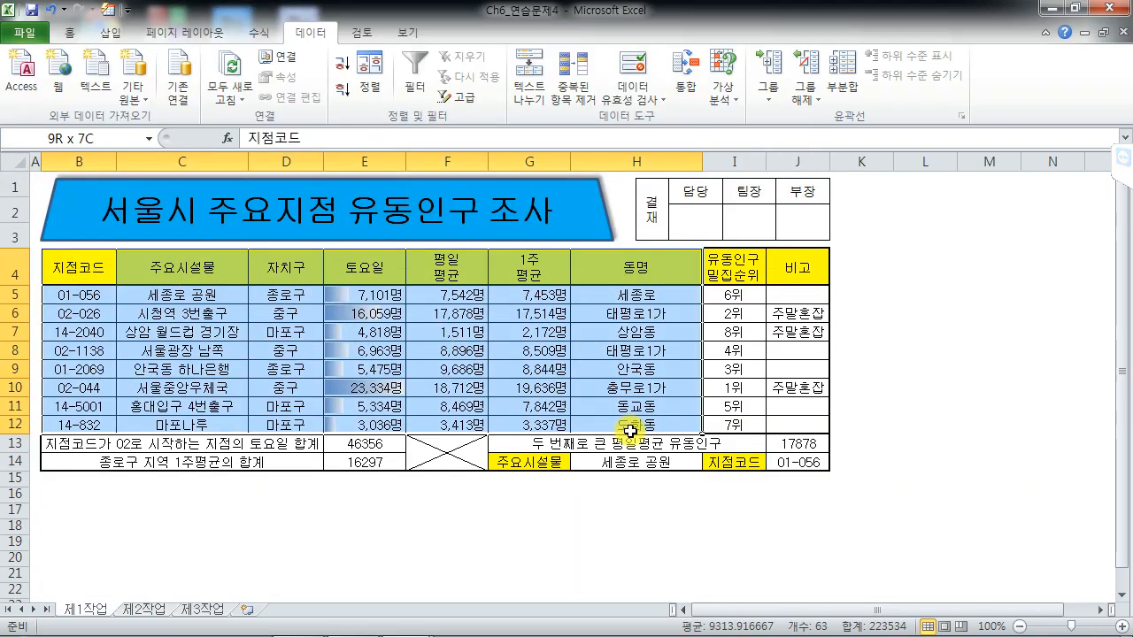
left_click(69, 32)
left_click(60, 76)
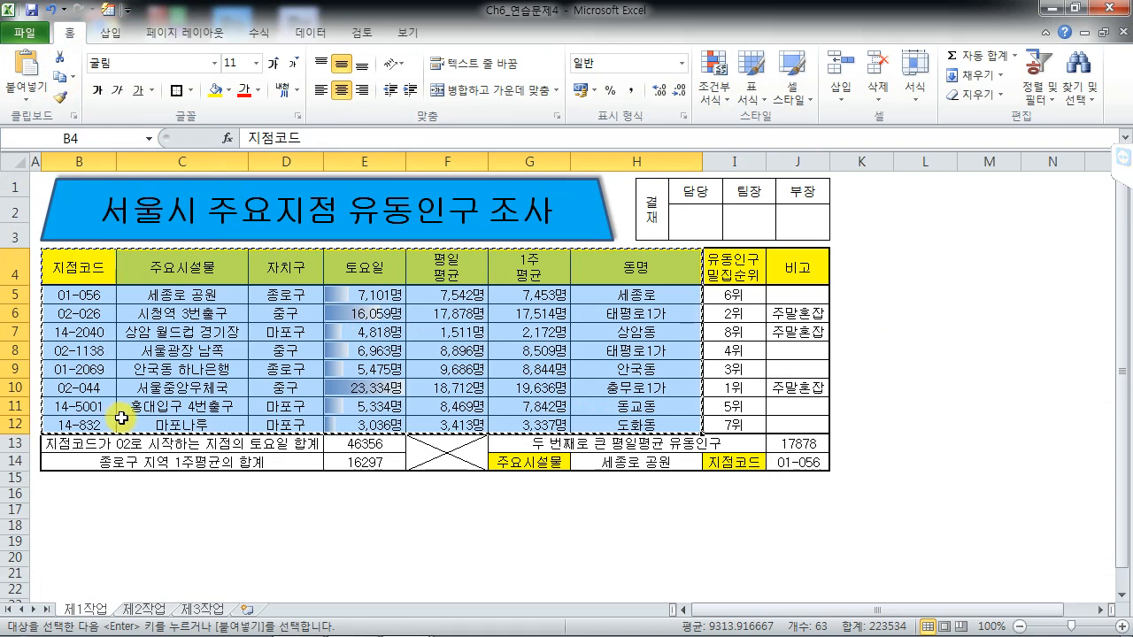
left_click(144, 609)
left_click(83, 200)
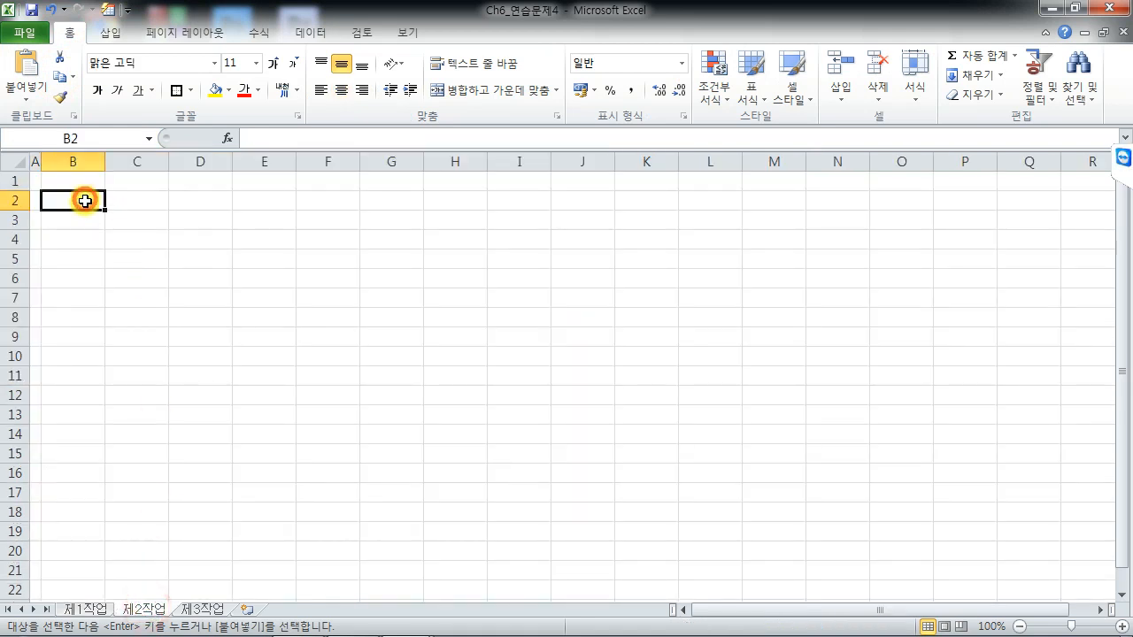
left_click(26, 90)
left_click(43, 166)
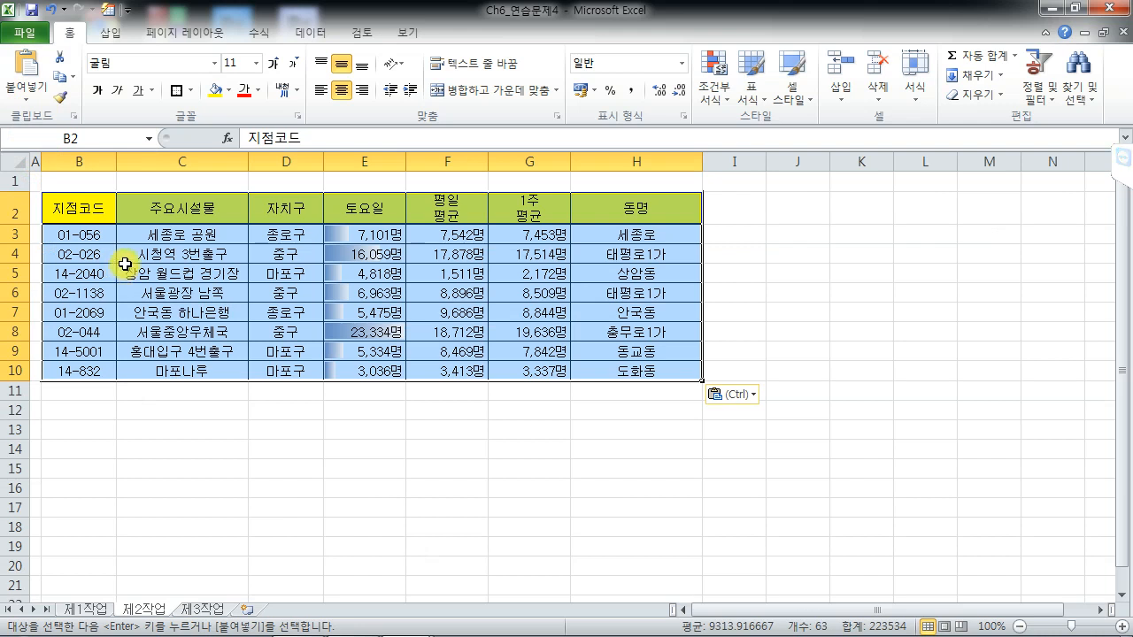
Merge and center B11:G11 below the table and enter the label 전체 토요일 합계.
left_click_drag(88, 392, 531, 397)
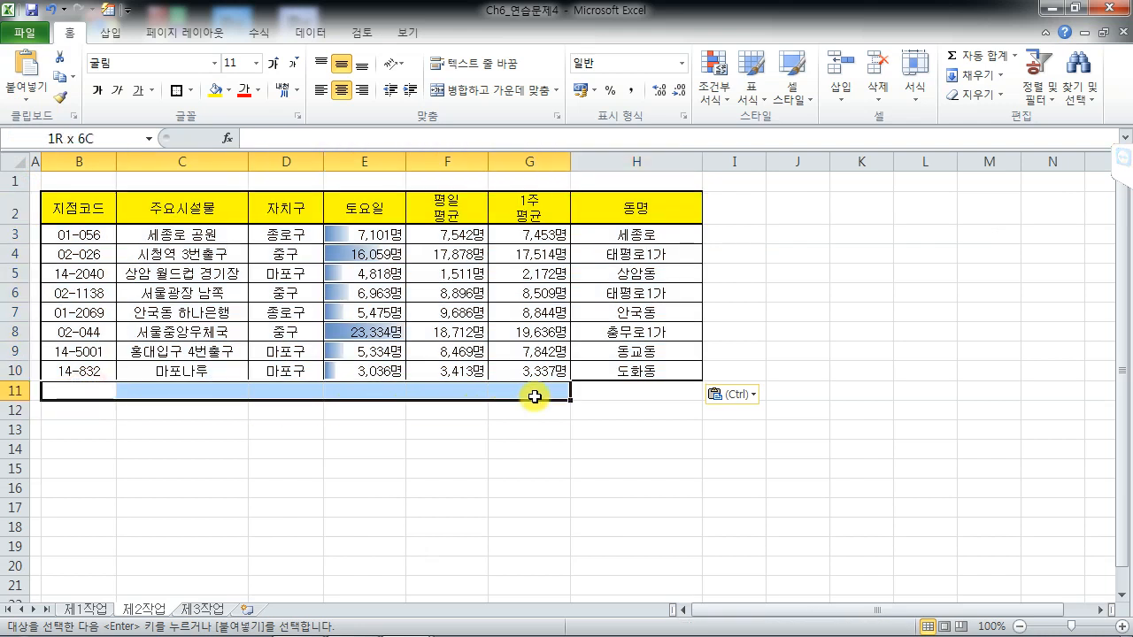
left_click(478, 93)
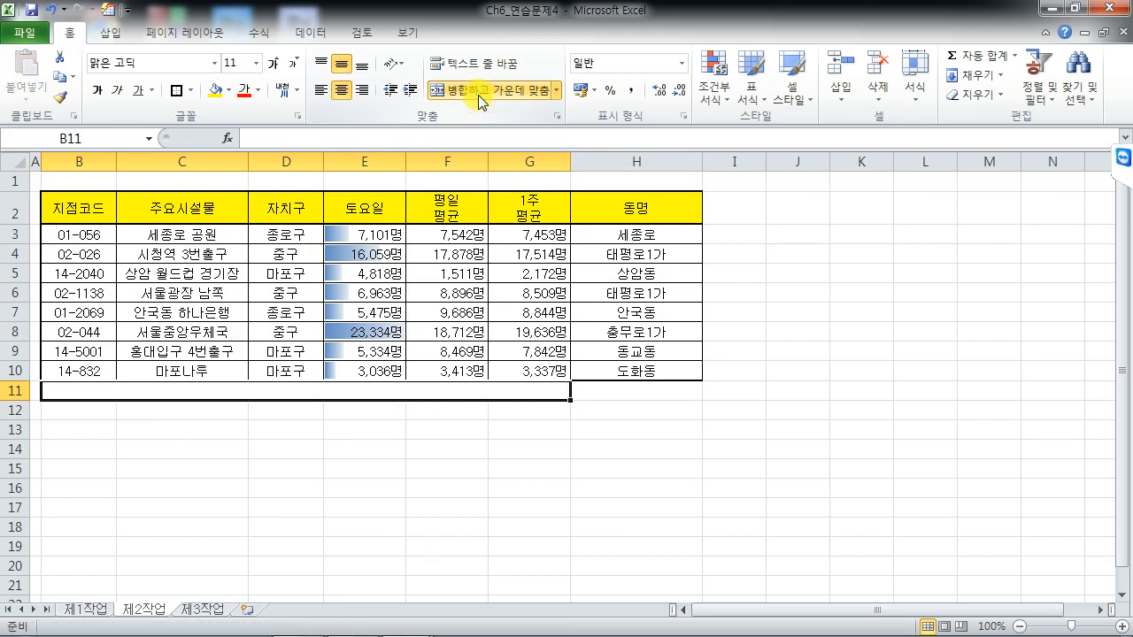
type("전체 토요일 하")
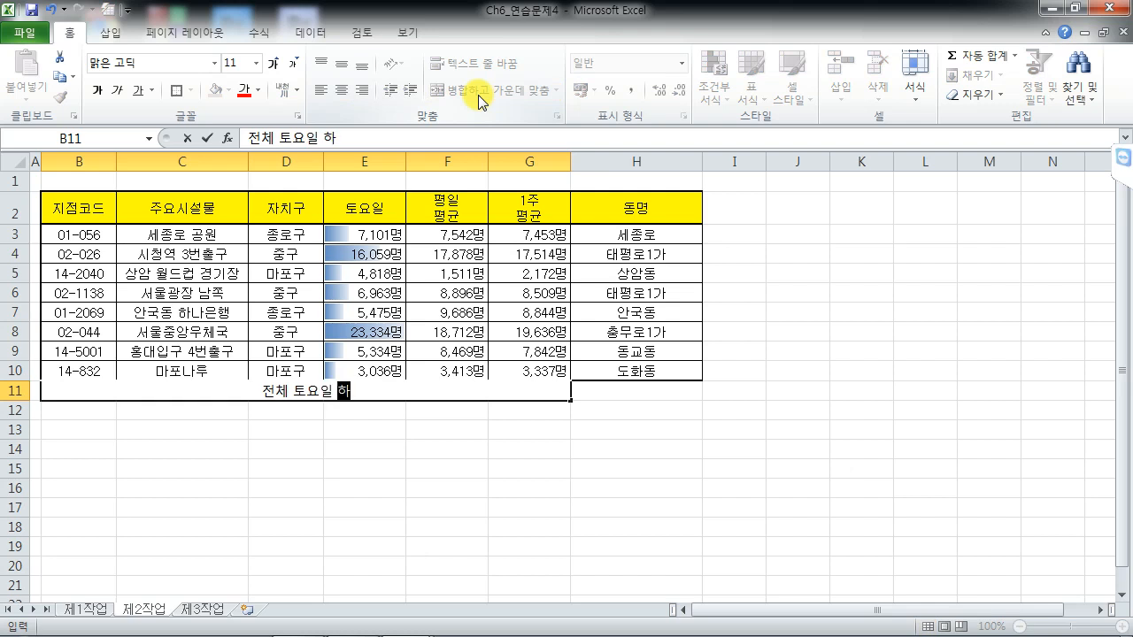
type("ㅂ계")
key("Return")
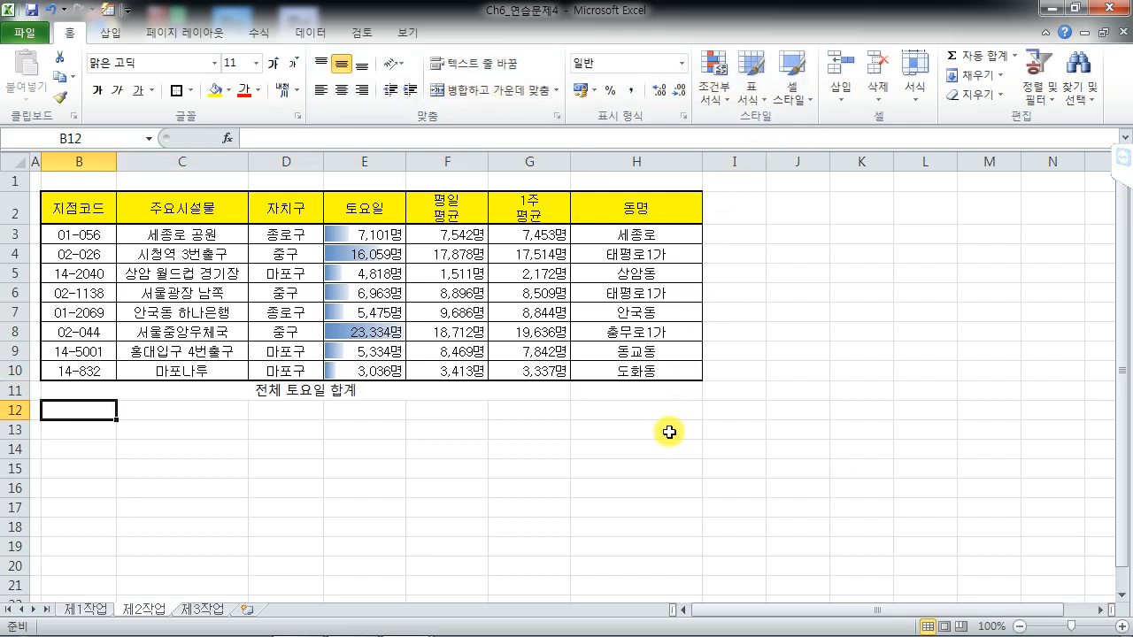
Calculate the sum of the 토요일 values E3:E10 in cell H11.
left_click(638, 390)
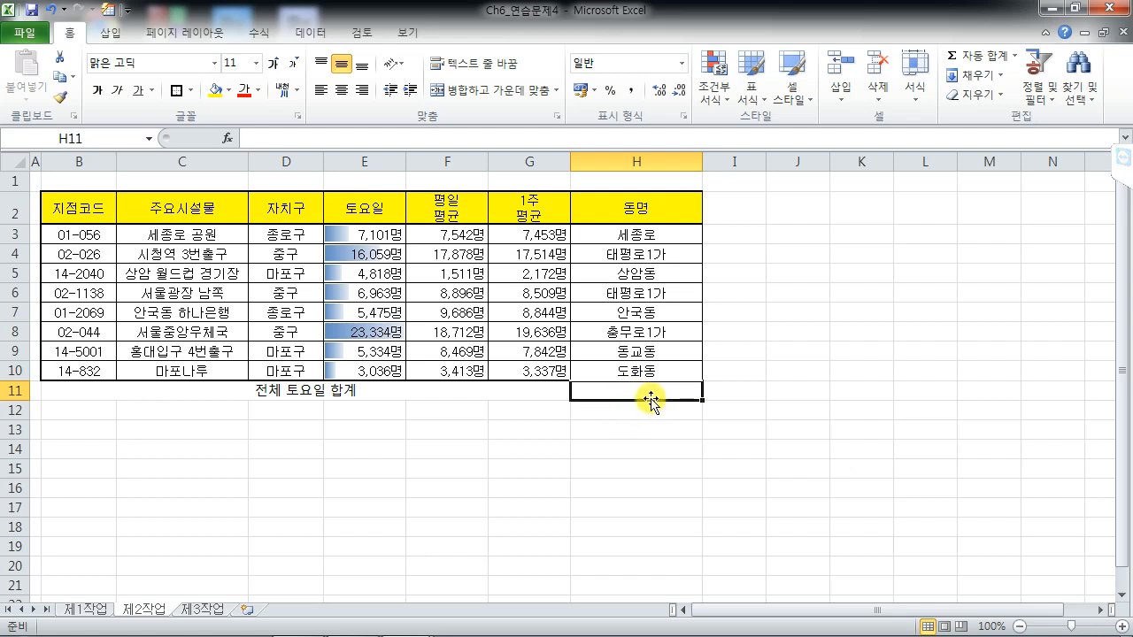
left_click(1017, 56)
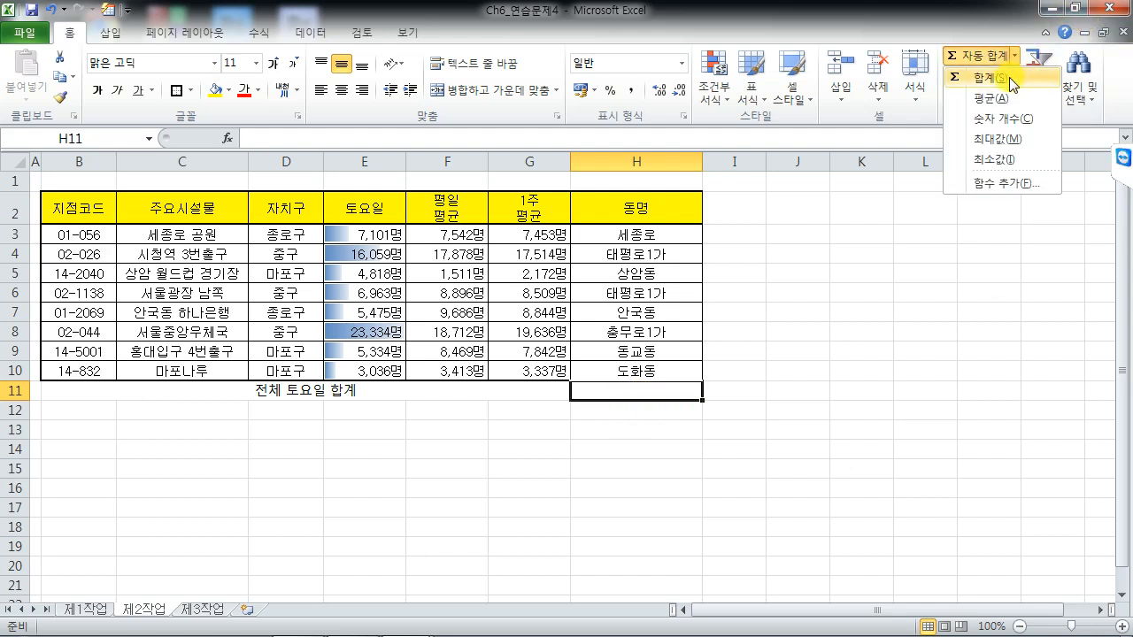
left_click(1009, 77)
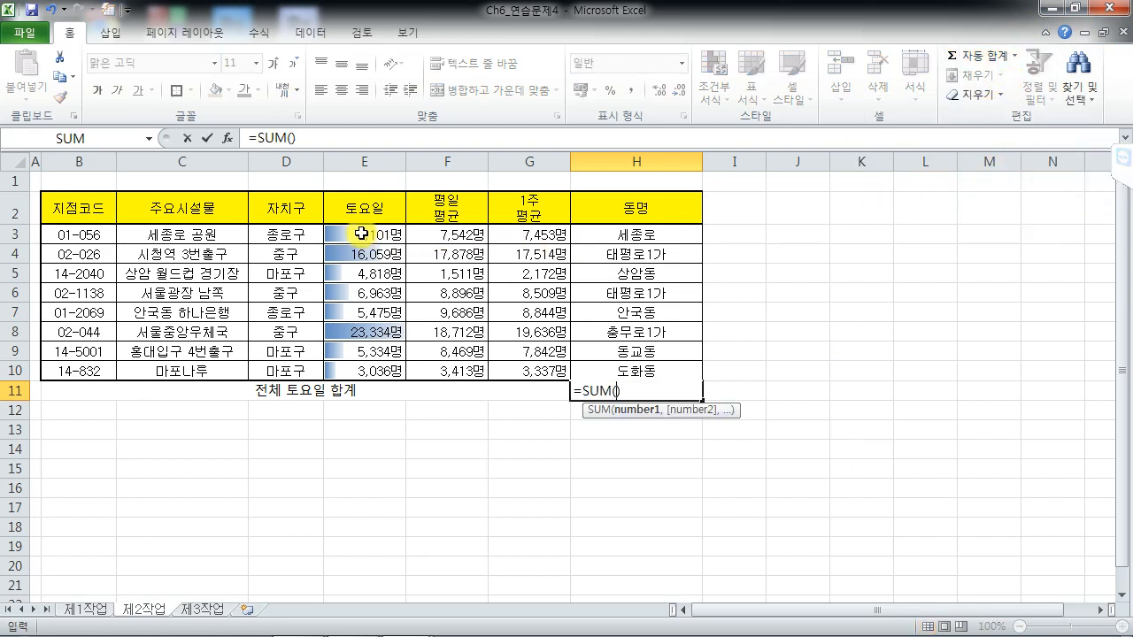
left_click_drag(362, 232, 677, 395)
key("Return")
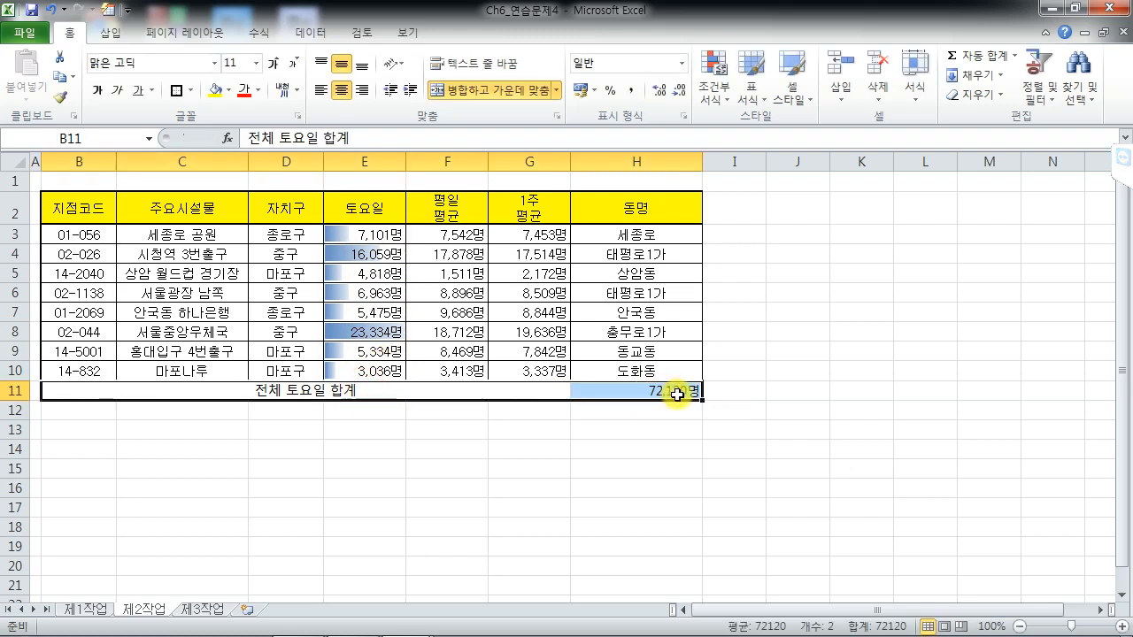
Apply all borders to B11:H11 and a thick outside border around the whole table B2:H11.
left_click(189, 90)
left_click(202, 234)
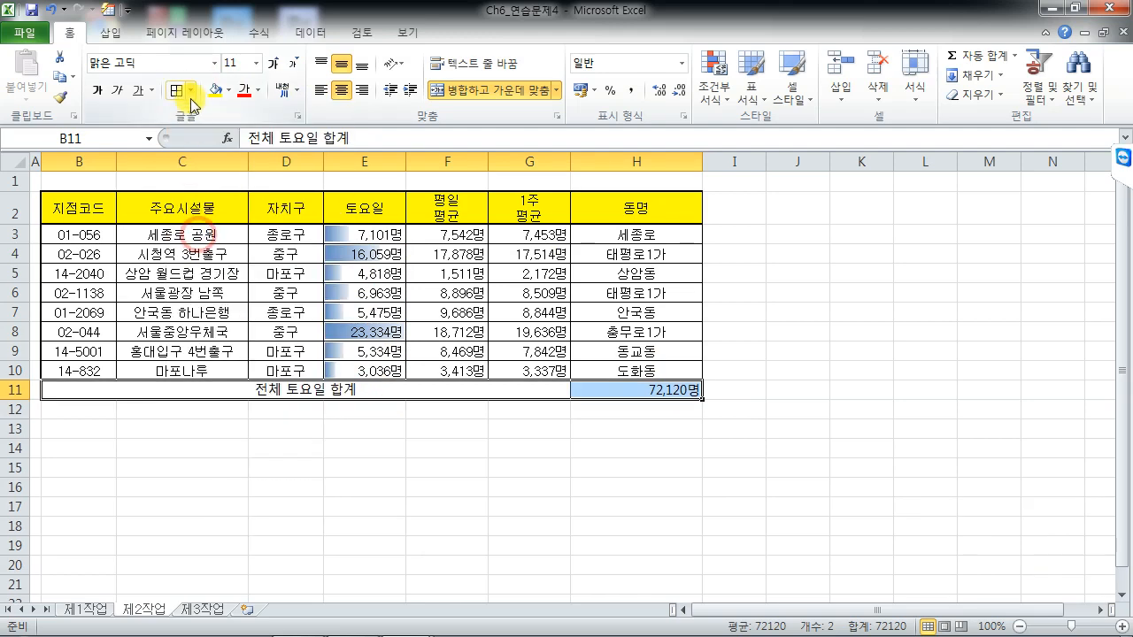
left_click_drag(82, 208, 624, 382)
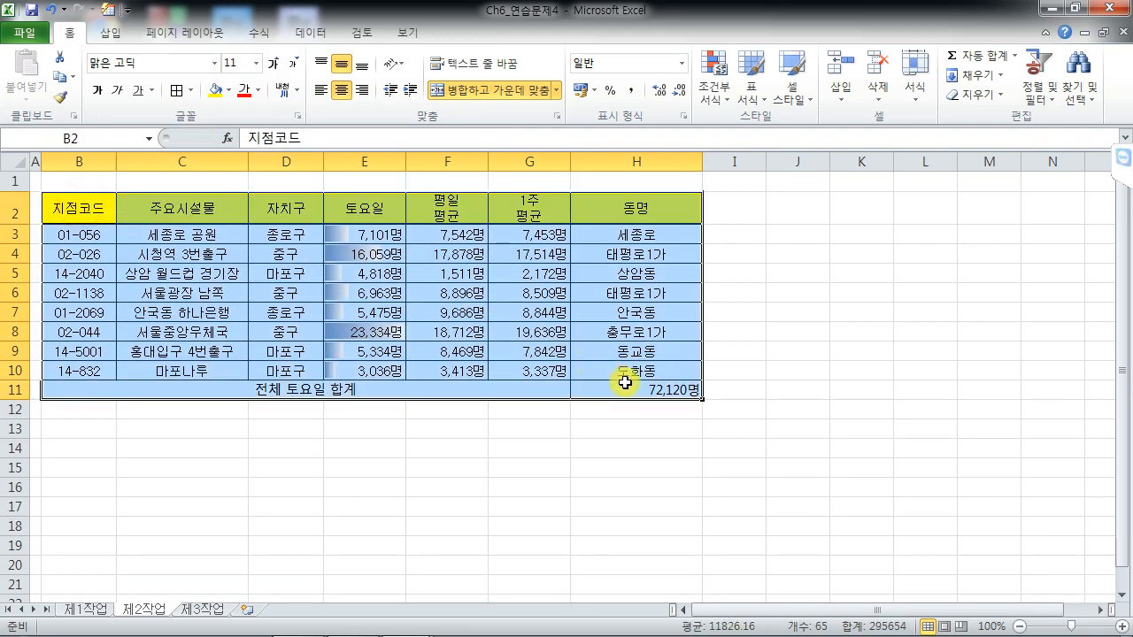
left_click(190, 91)
left_click(193, 275)
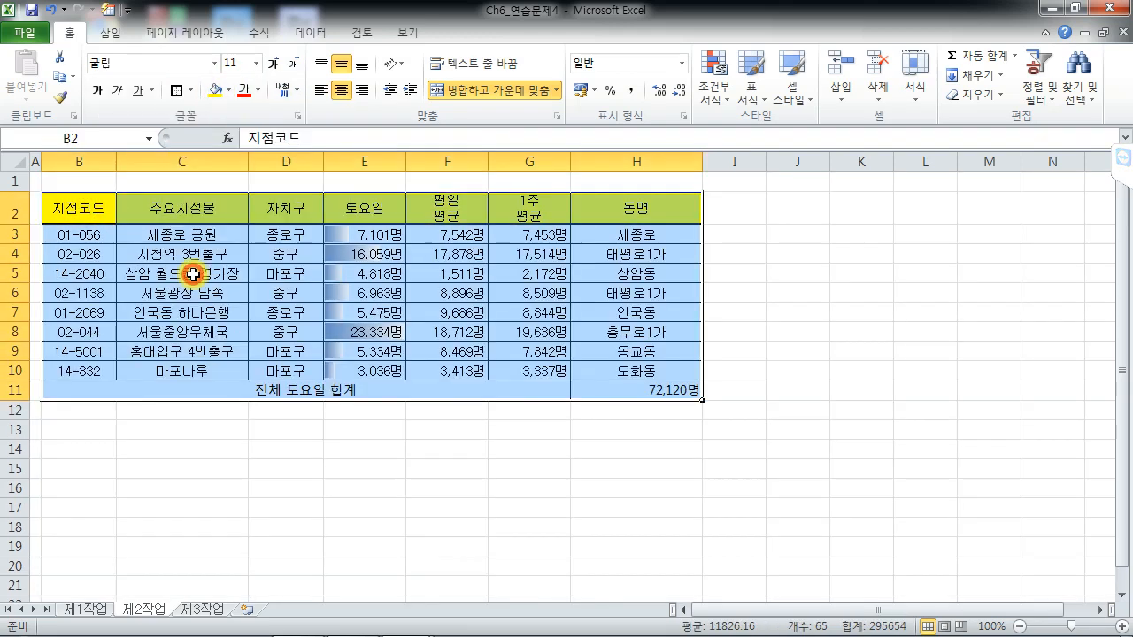
left_click(549, 453)
left_click(649, 388)
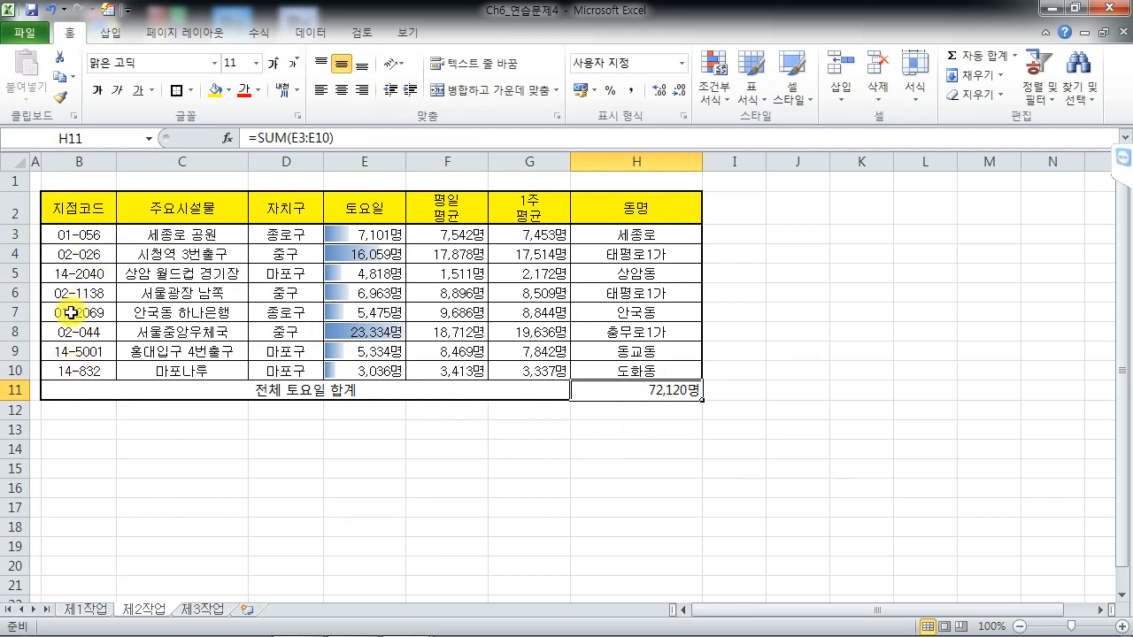
Run Goal Seek so the total in H11 becomes 75000 by changing the 토요일 value in E7, and accept the solution.
left_click_drag(75, 313, 365, 316)
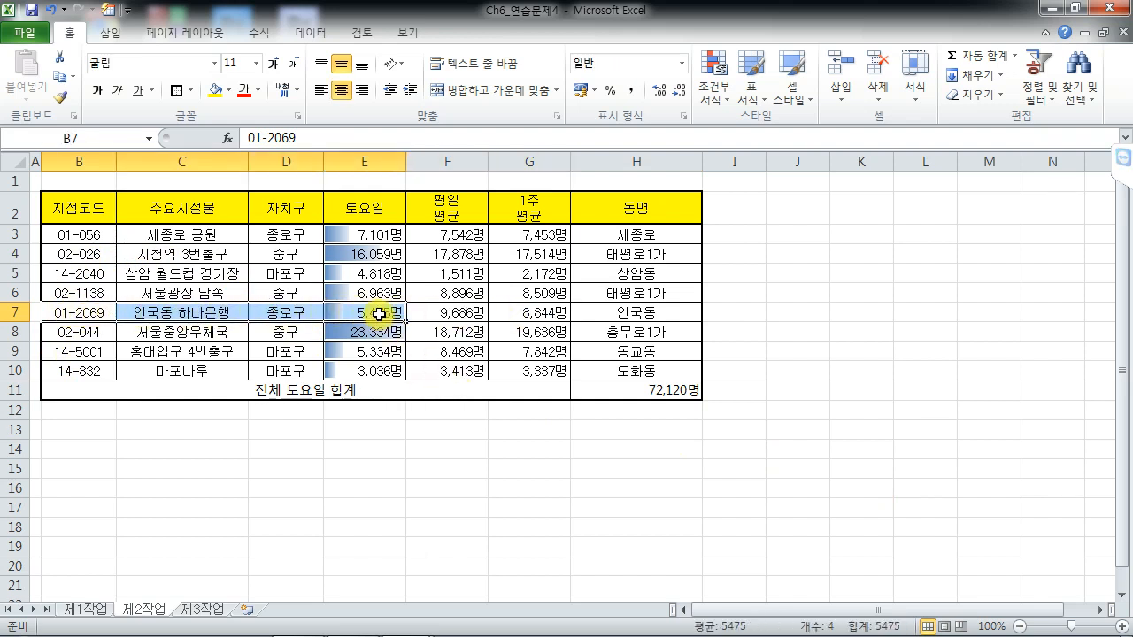
left_click(651, 390)
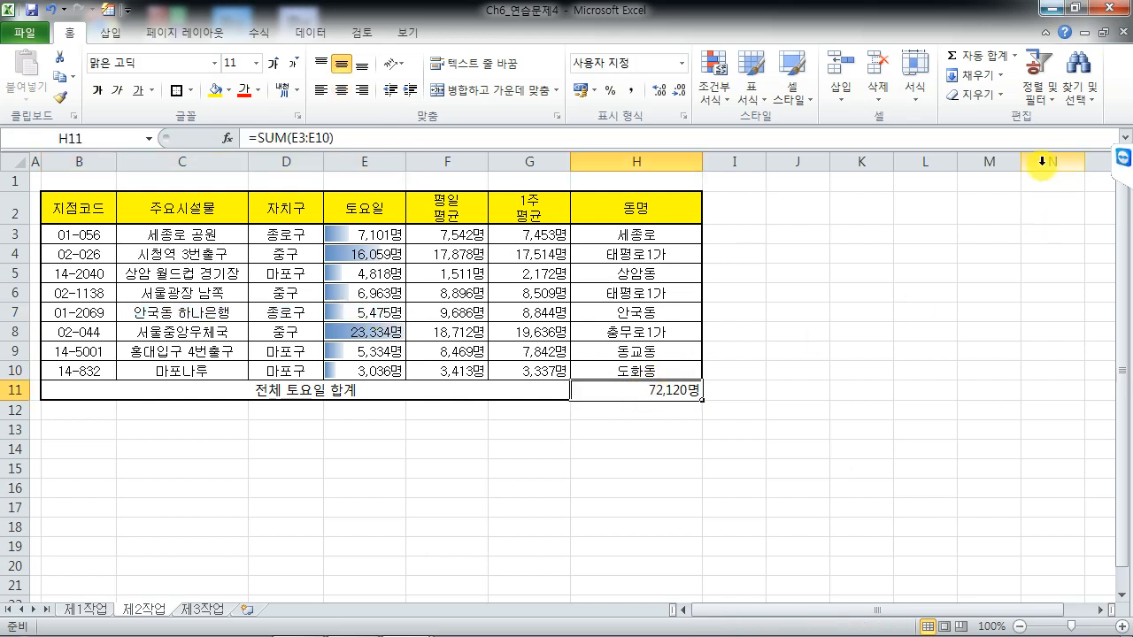
left_click(320, 33)
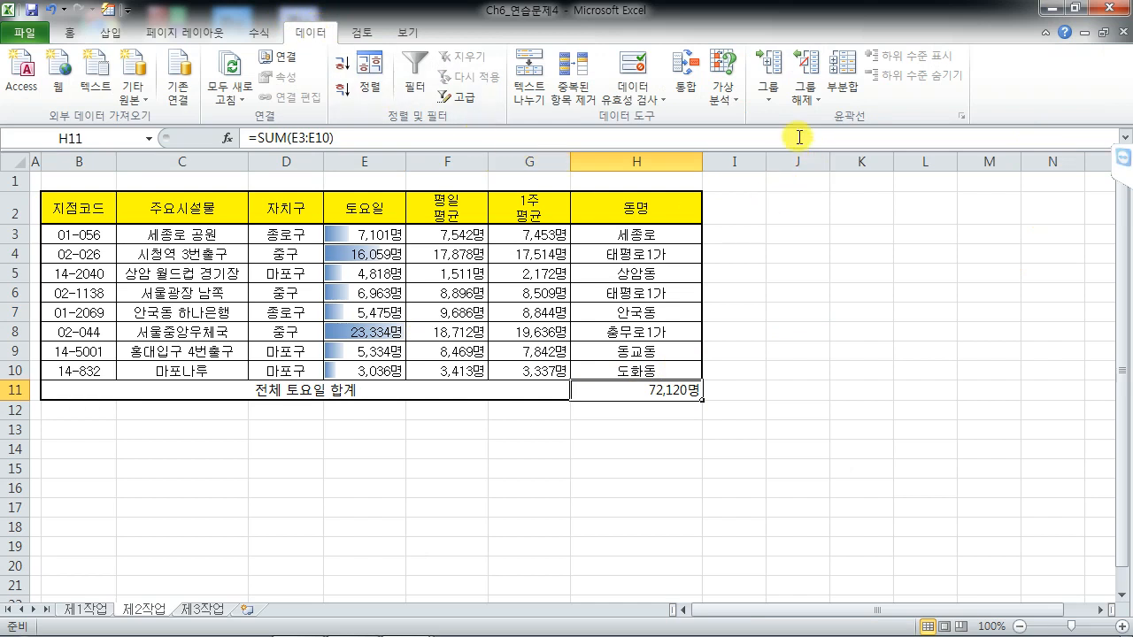
left_click(726, 101)
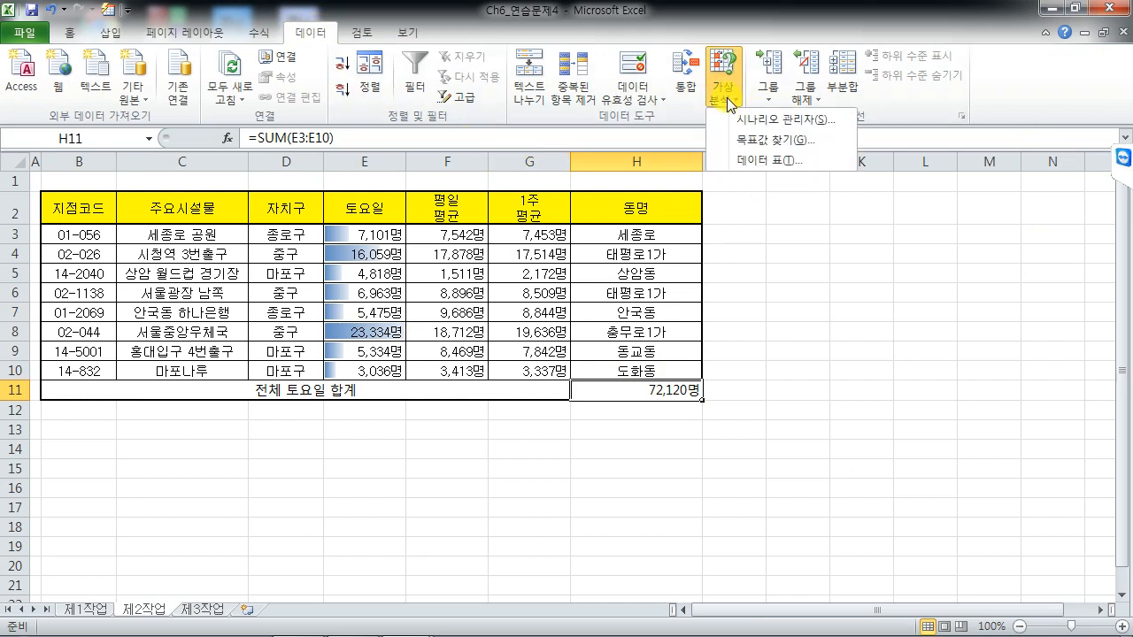
left_click(770, 144)
left_click(656, 391)
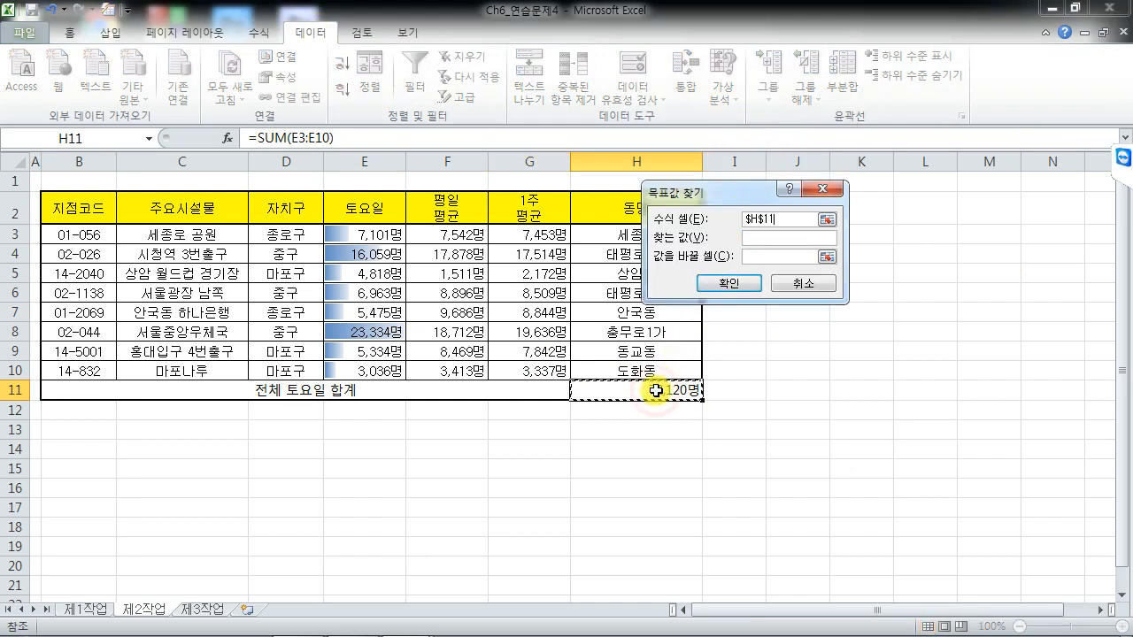
left_click(774, 237)
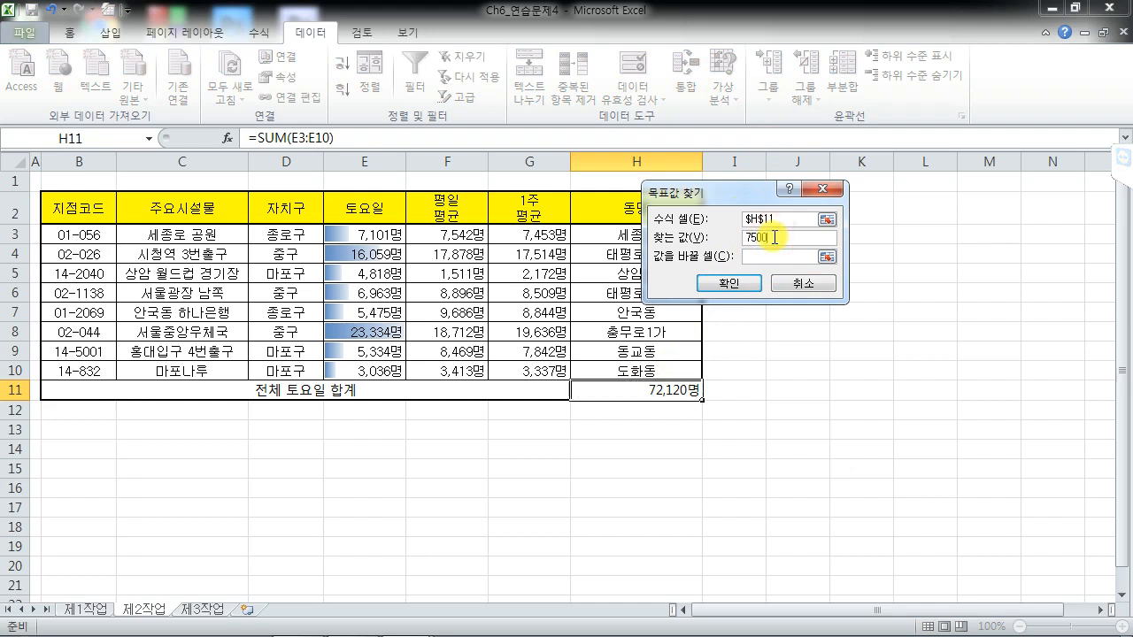
type("75000")
left_click(763, 256)
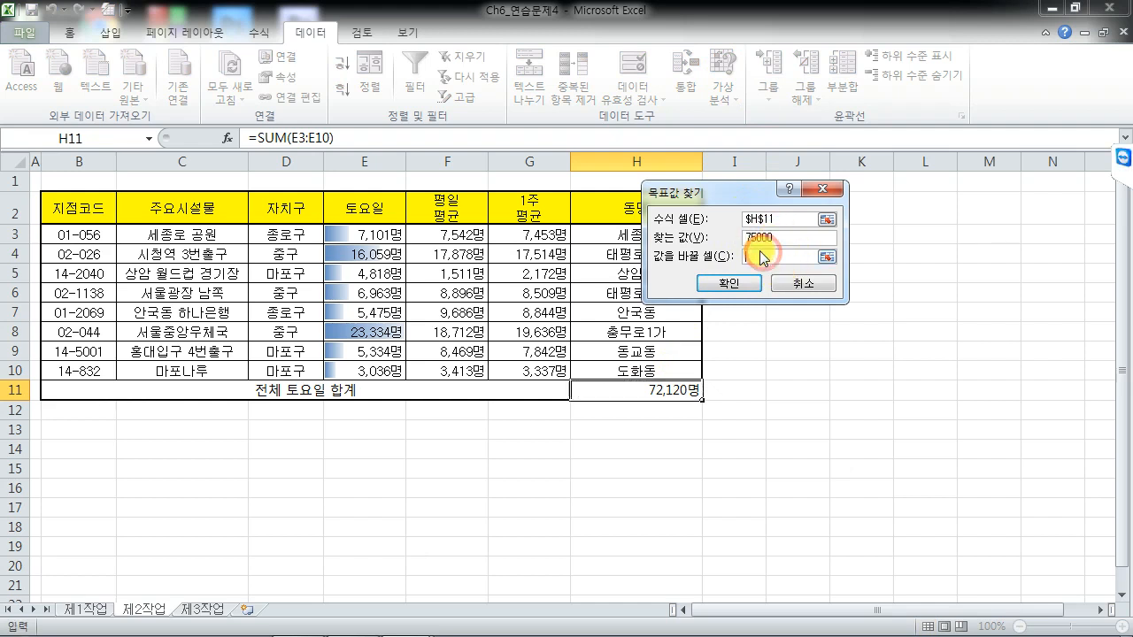
left_click(372, 312)
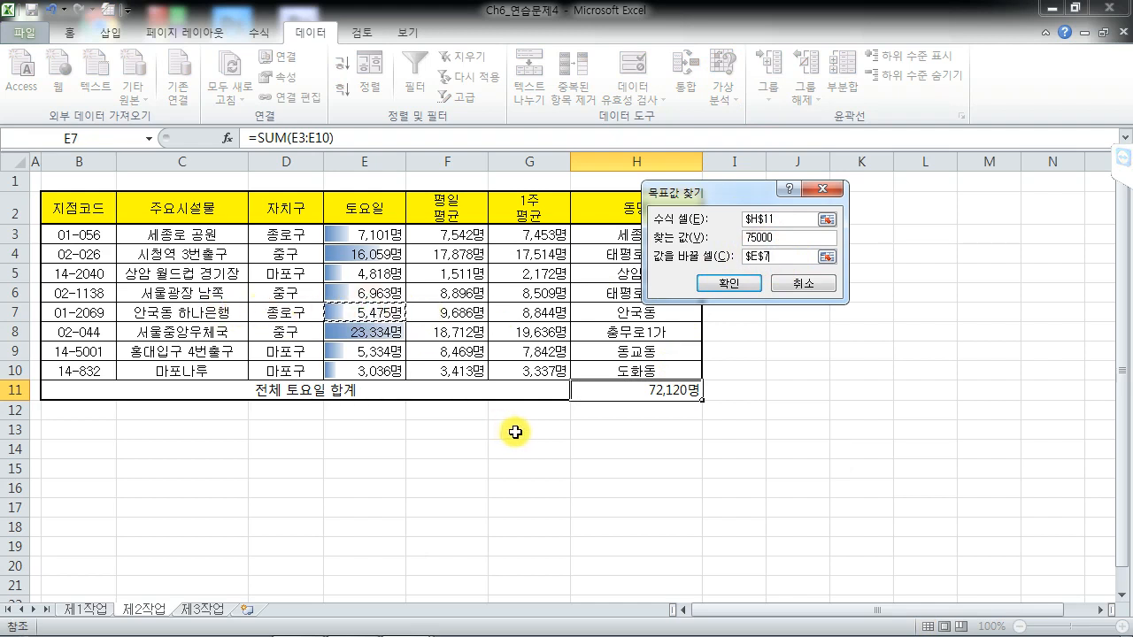
left_click(728, 283)
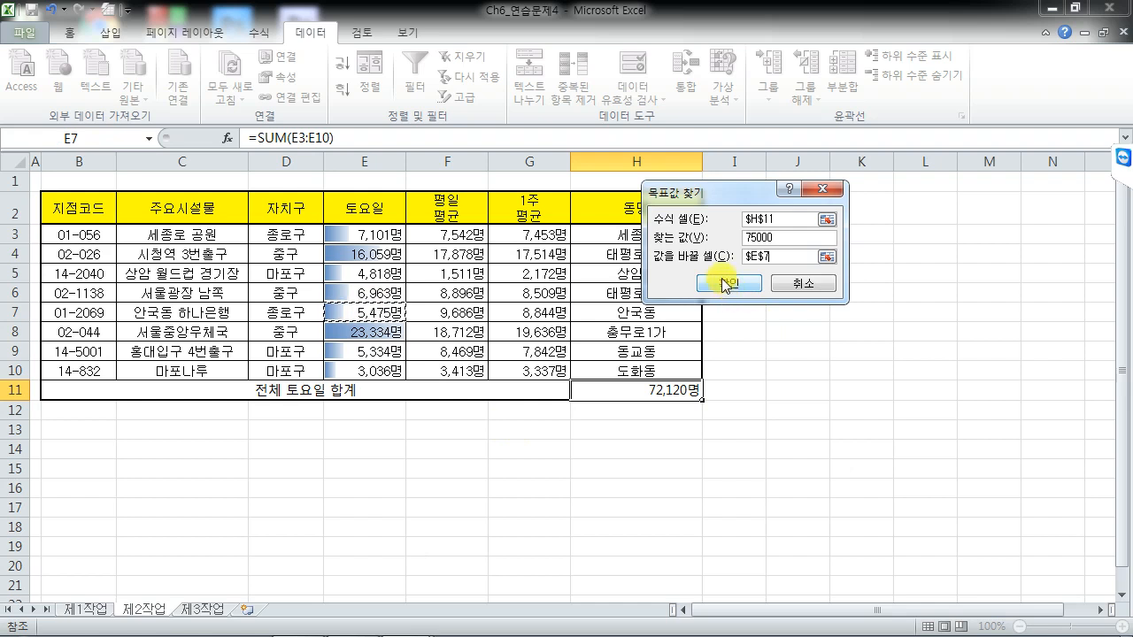
left_click(697, 285)
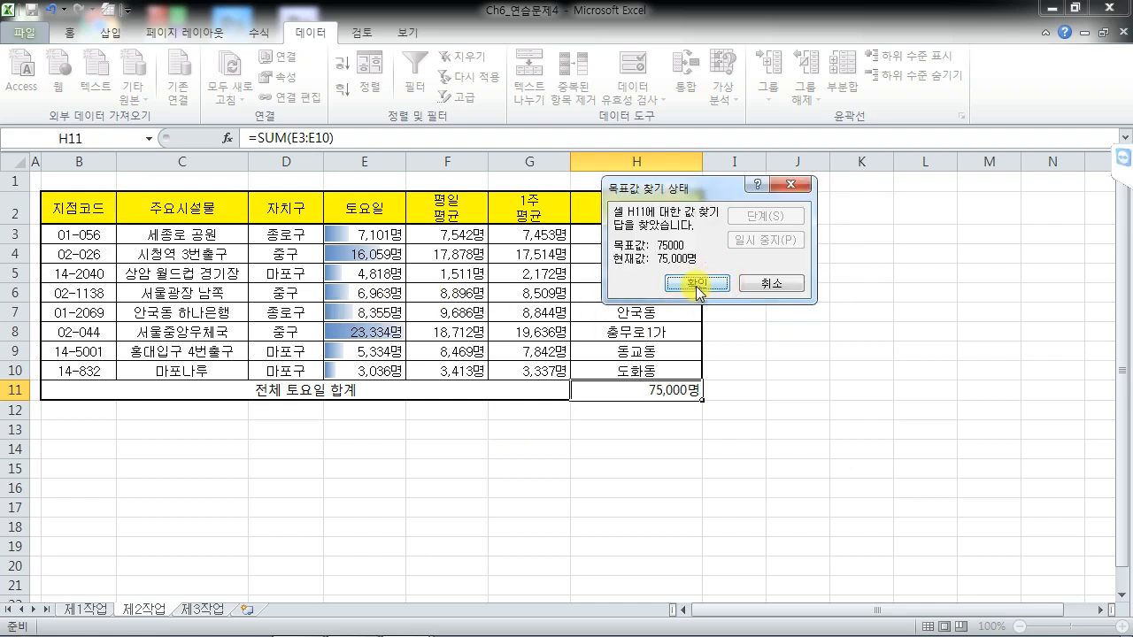
left_click(695, 285)
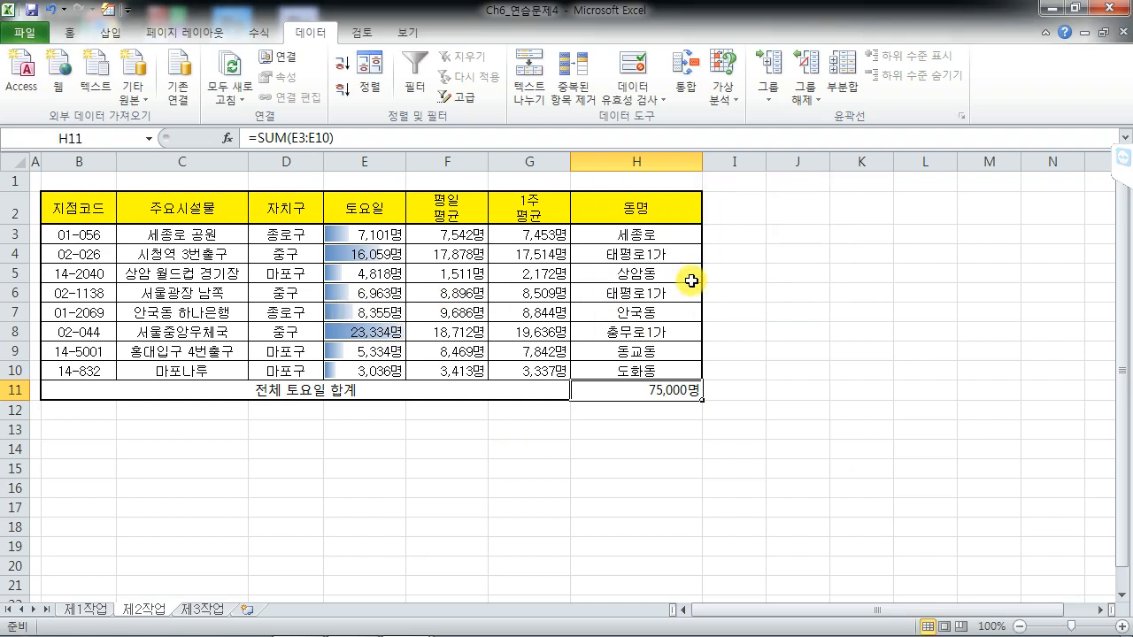
left_click(365, 320)
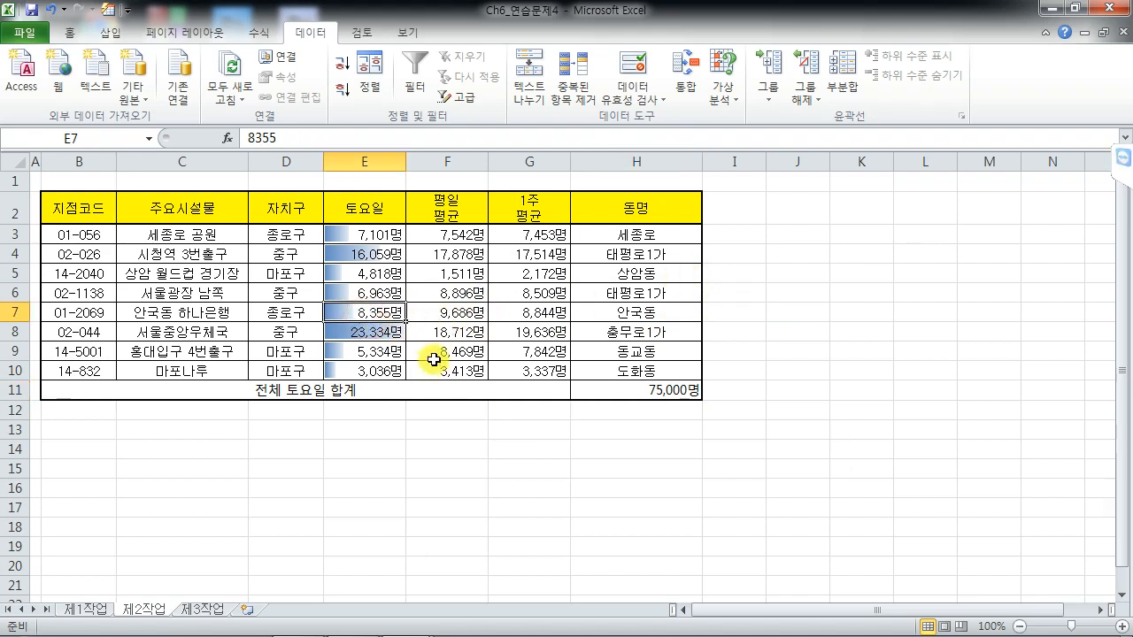
left_click(428, 425)
left_click(442, 329)
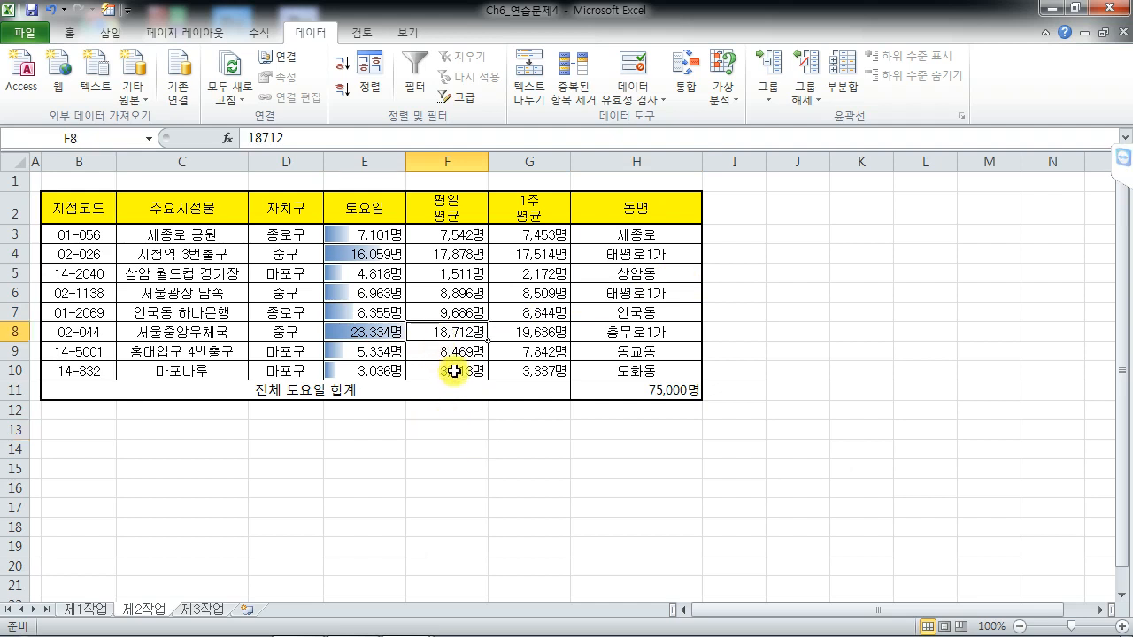
left_click_drag(88, 210, 664, 390)
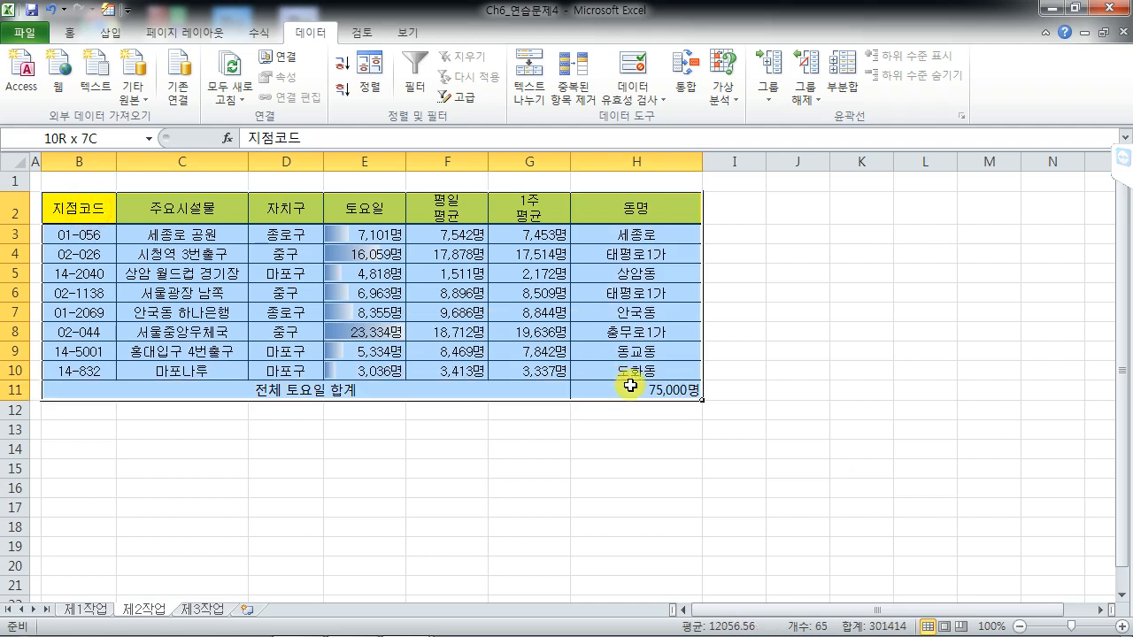
left_click_drag(531, 351, 465, 347)
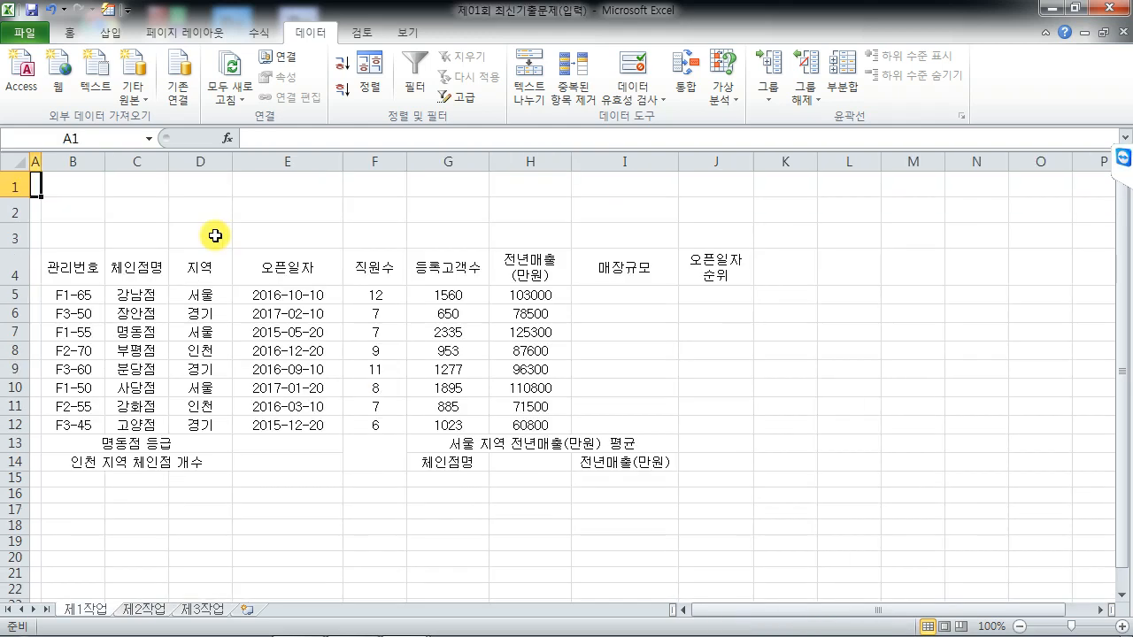
Look through the 제1작업, 제2작업 and 제3작업 sheets of the 제01회 최신기출문제(입력) workbook.
left_click(215, 236)
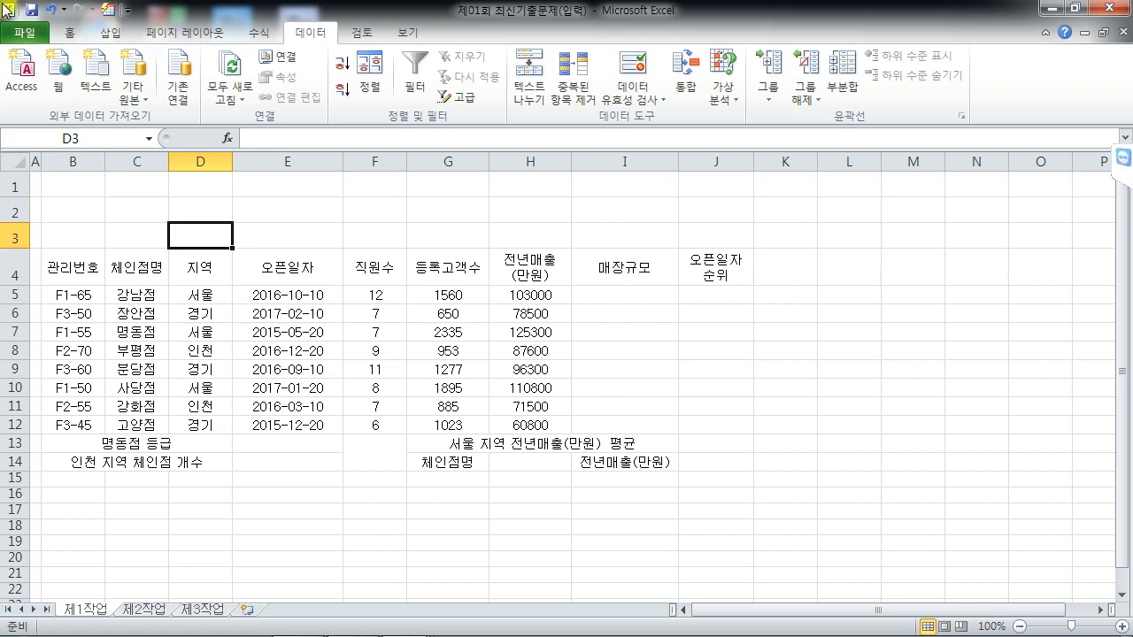
left_click(192, 466)
left_click(149, 609)
left_click(201, 609)
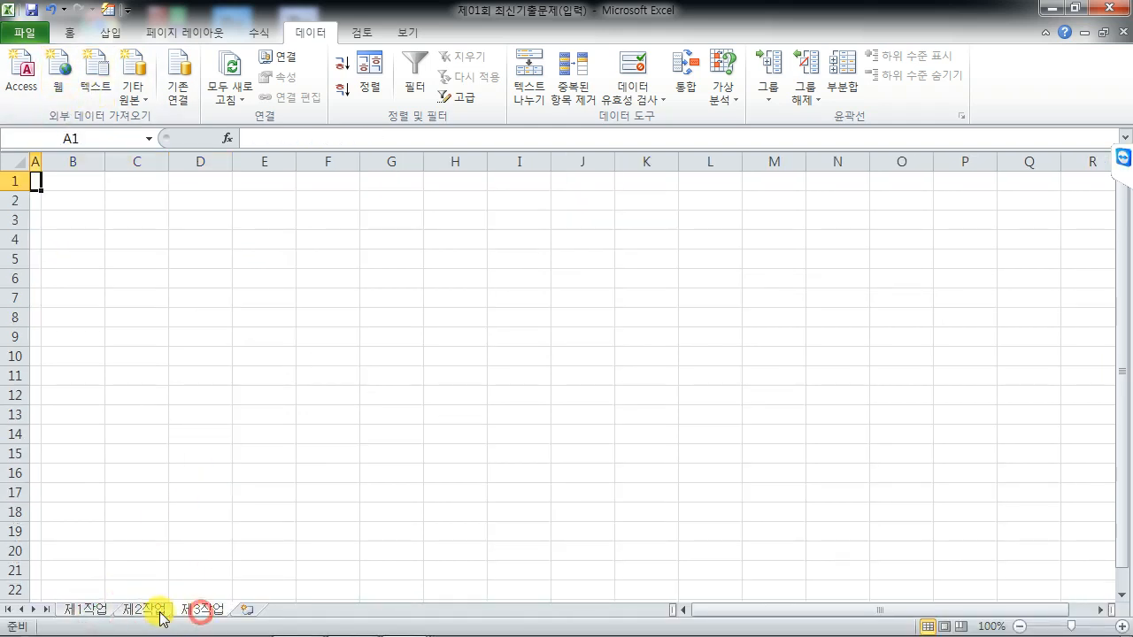
left_click(148, 611)
left_click(84, 609)
left_click(156, 330)
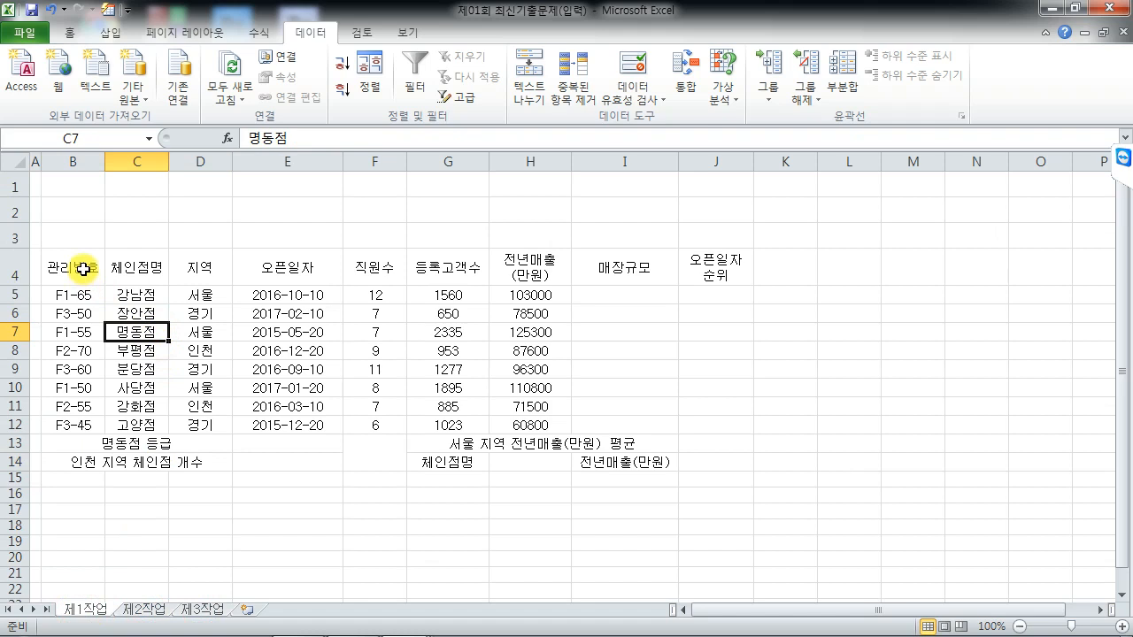
Apply all borders and a thick outside border to the table B4:J14 on 제1작업.
left_click_drag(82, 269, 730, 447)
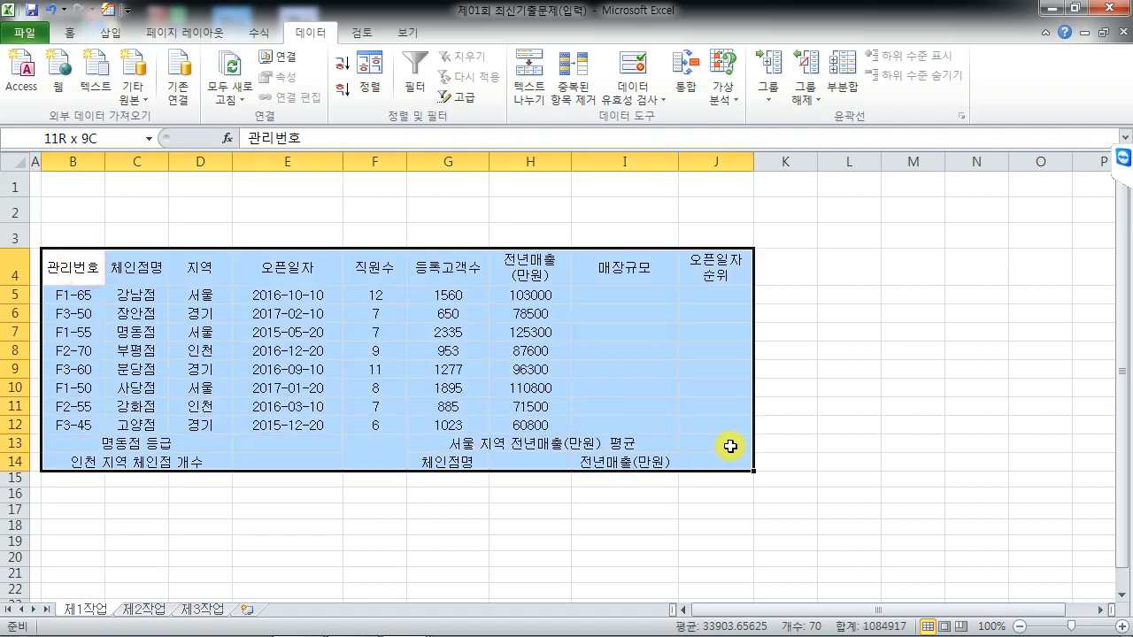
left_click(70, 33)
left_click(191, 91)
left_click(223, 237)
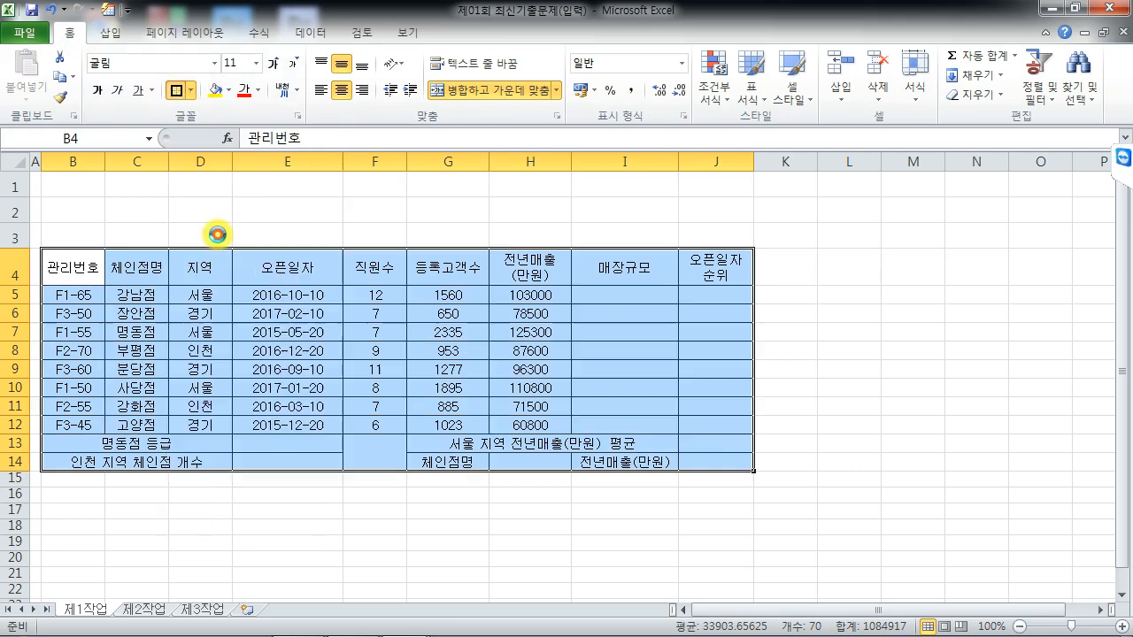
left_click(193, 90)
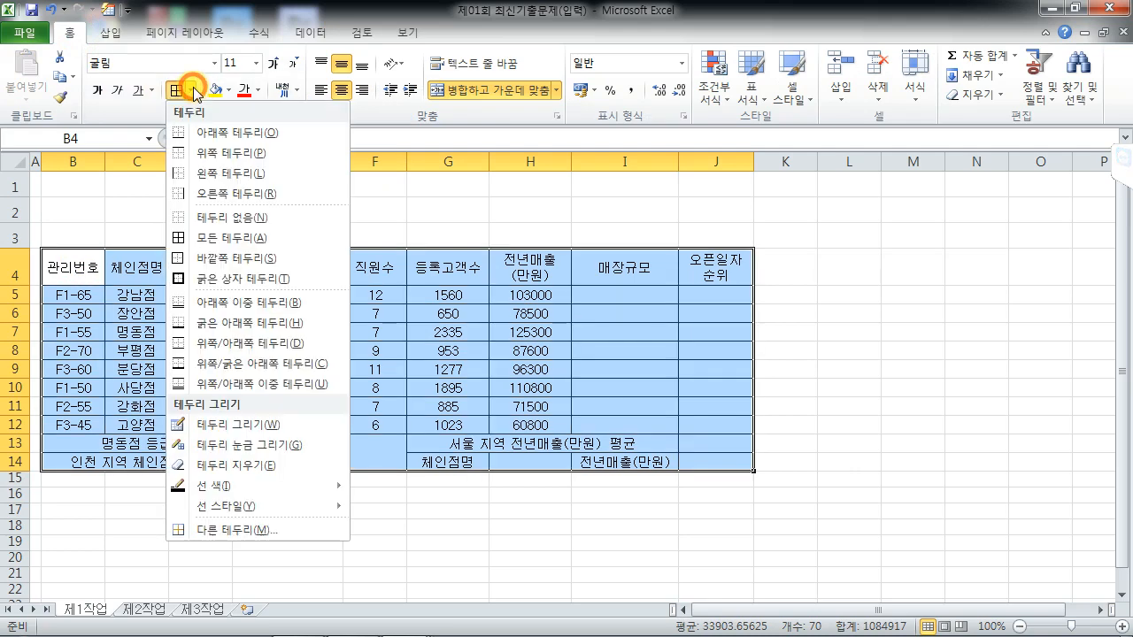
left_click(223, 279)
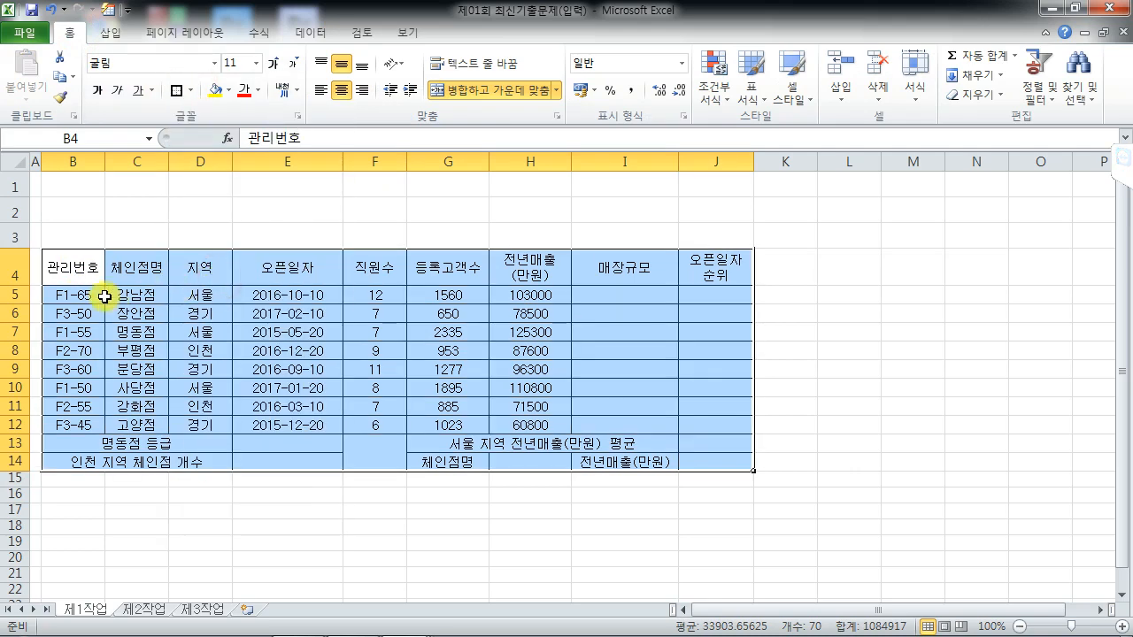
Add a thick outside border around the data rows B5:J12.
left_click_drag(92, 292, 706, 432)
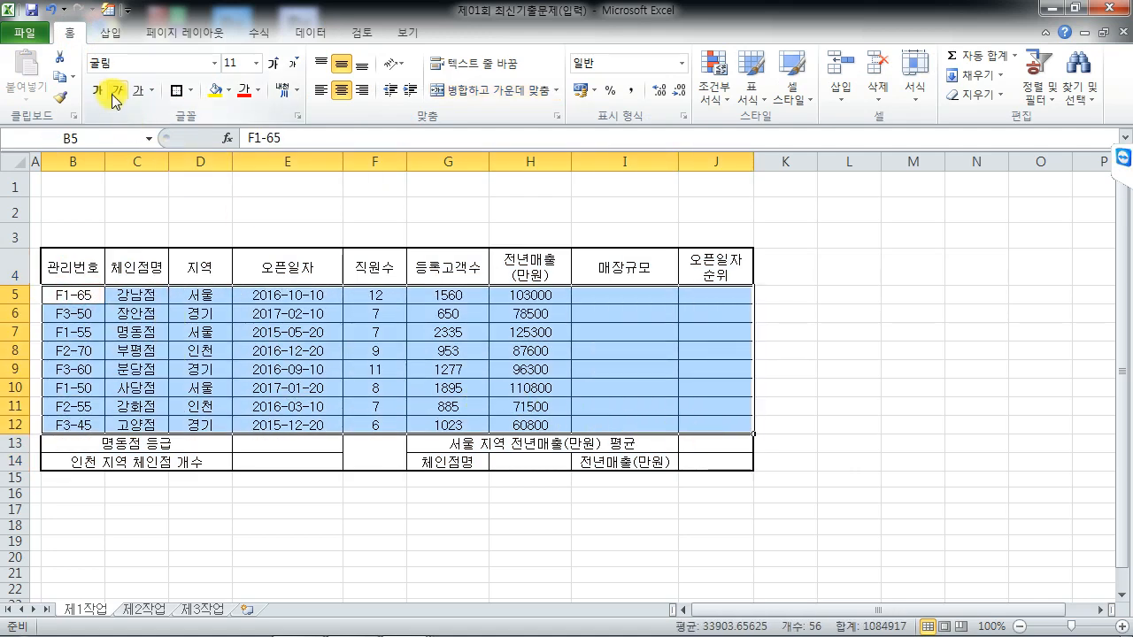
left_click(176, 89)
left_click(158, 333)
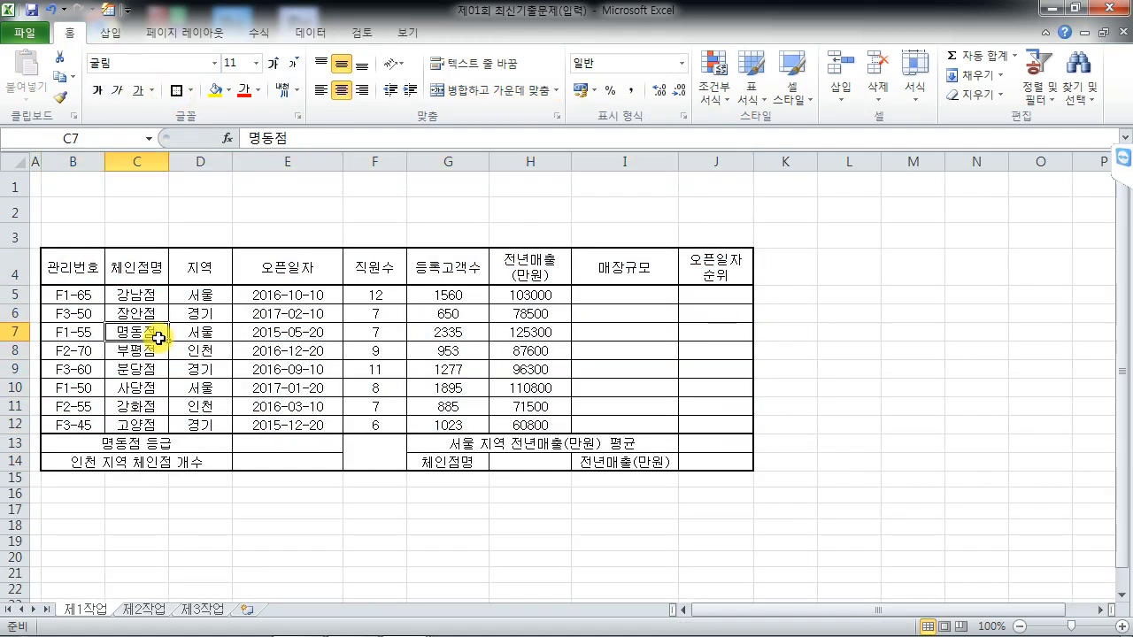
Fill the header row B4:J4 and the label cells G14 and I14 with standard orange.
left_click_drag(69, 271, 719, 267)
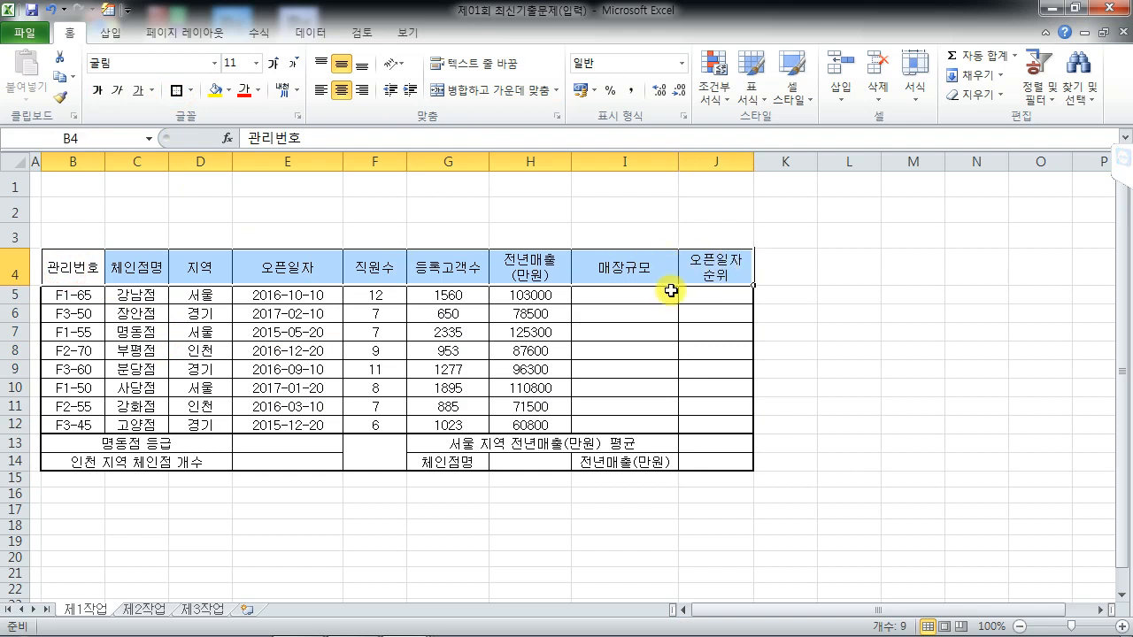
left_click(462, 463, "ctrl")
left_click(625, 463, "ctrl")
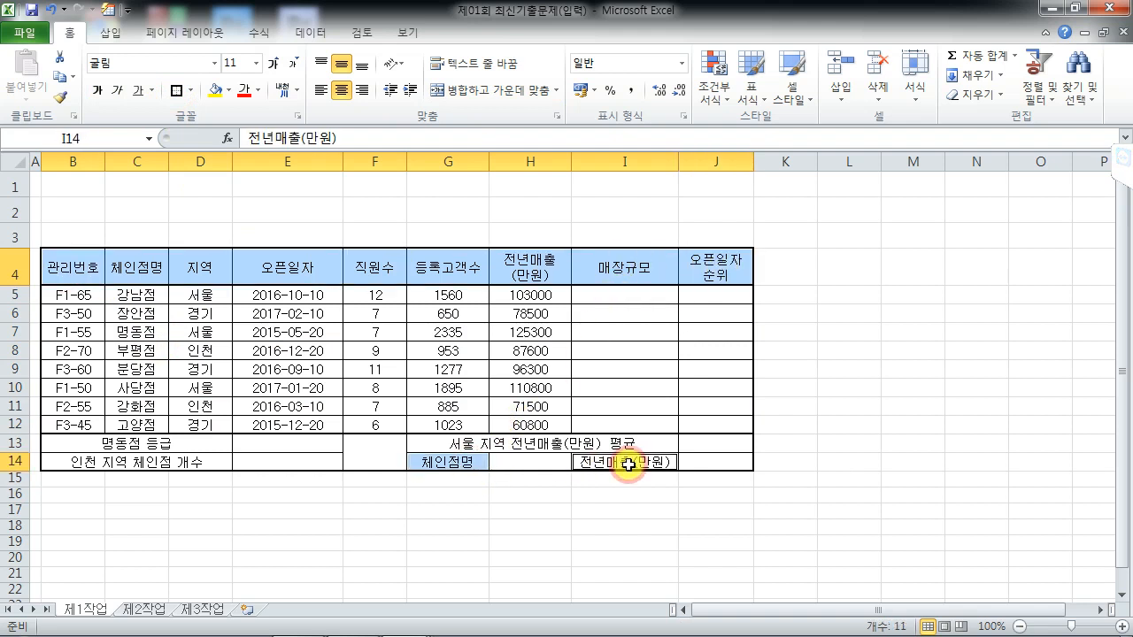
left_click(228, 90)
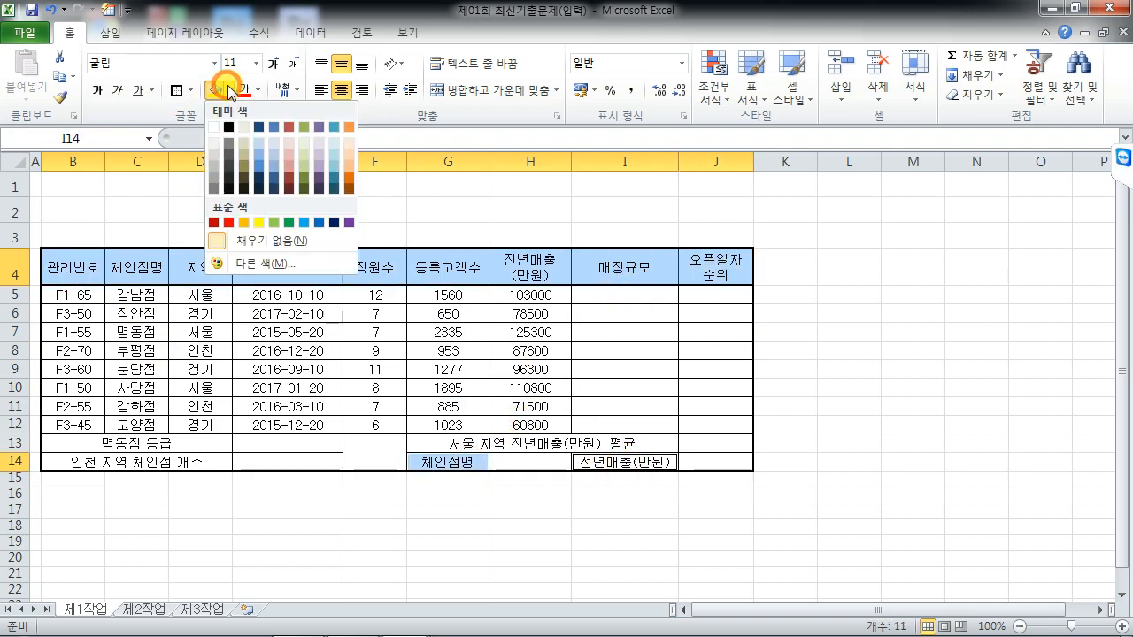
left_click(249, 222)
Add both diagonal borders to the merged empty cell F13, crossing it out with an X.
left_click(379, 451)
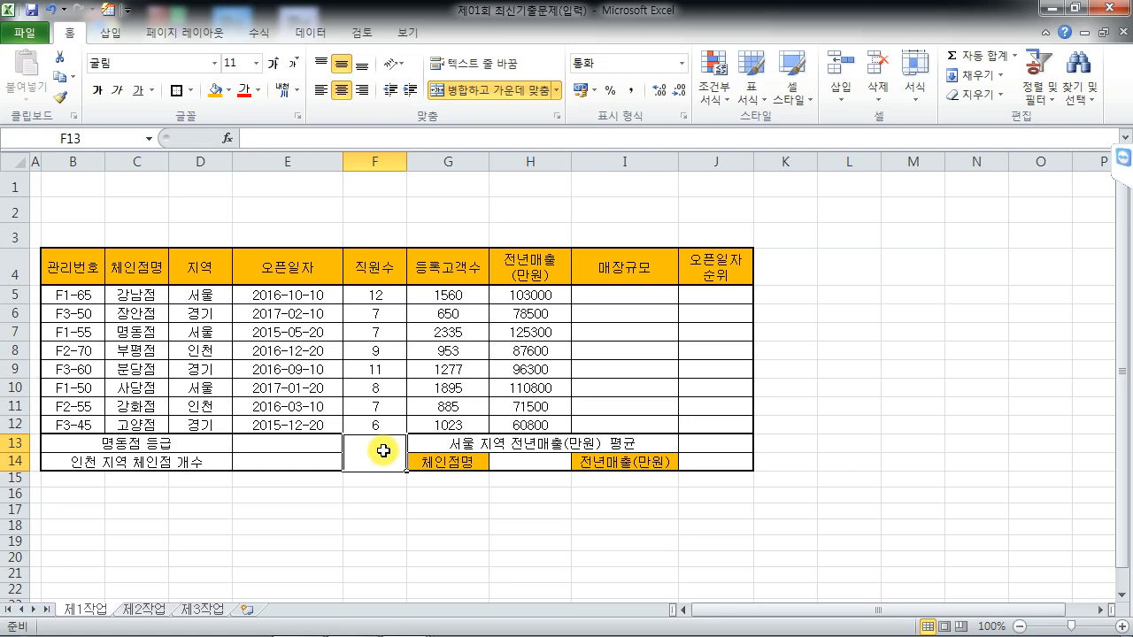
right_click(384, 450)
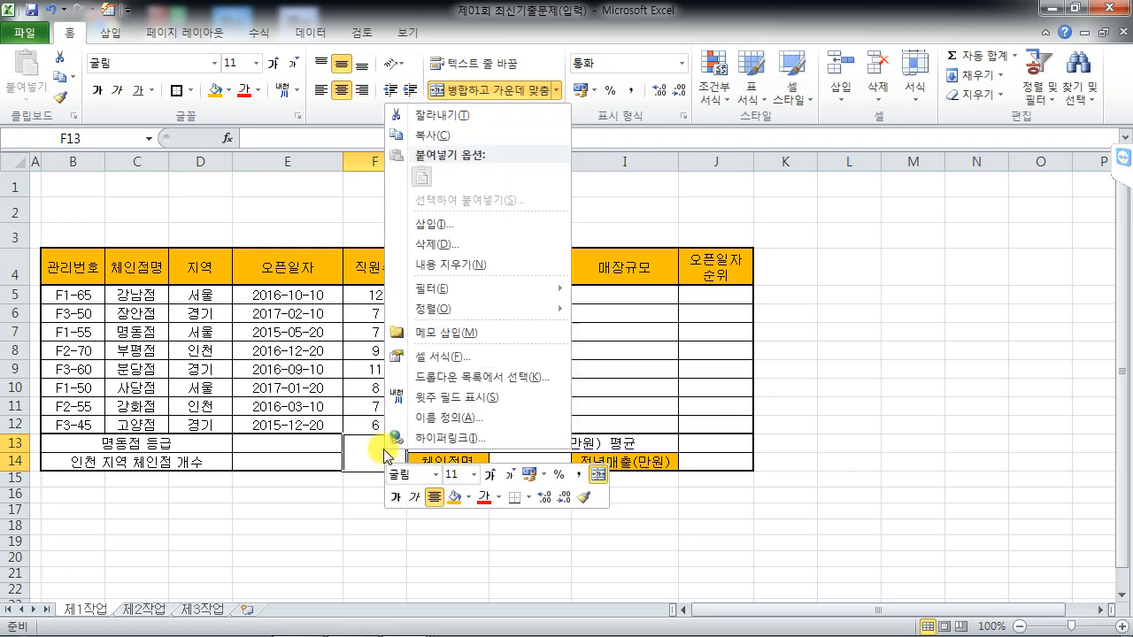
left_click(449, 350)
left_click(392, 190)
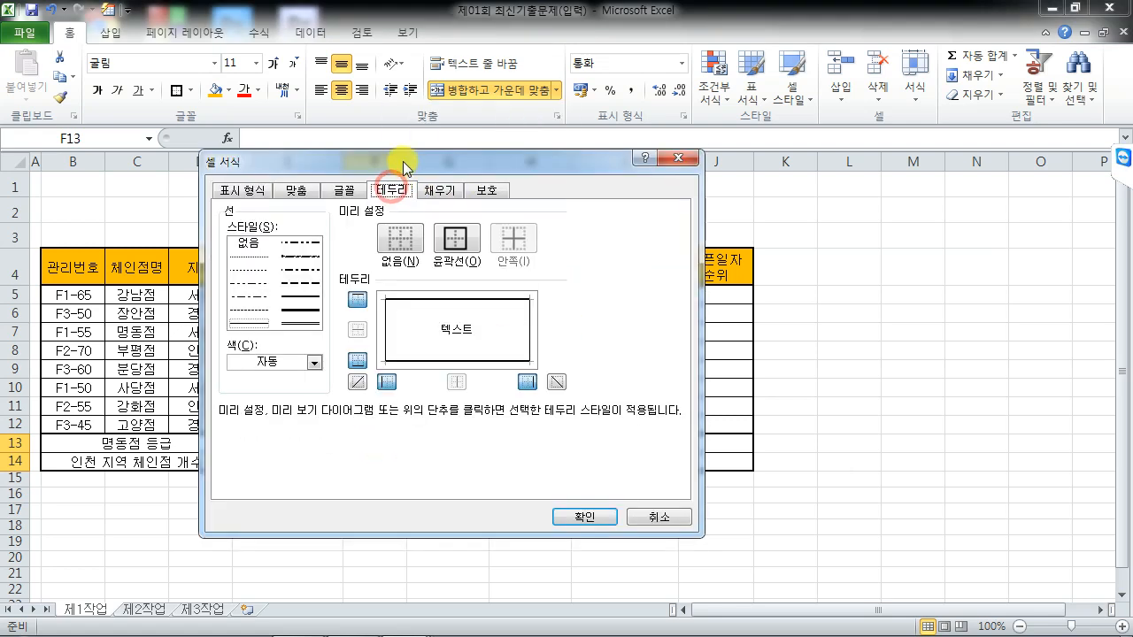
left_click_drag(410, 161, 713, 49)
left_click(658, 268)
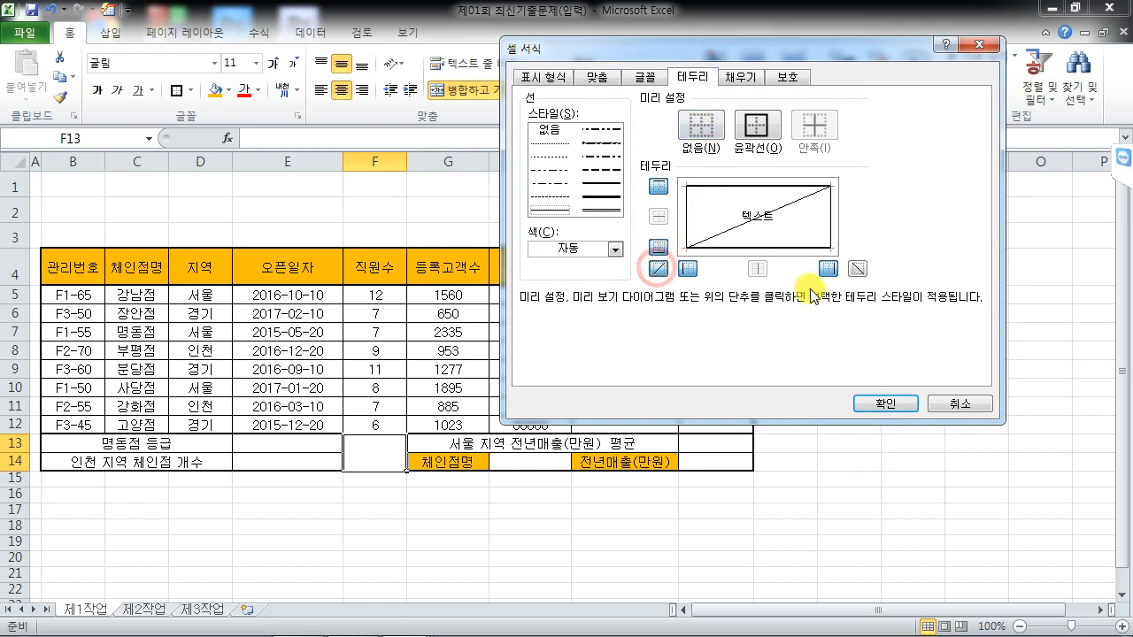
left_click(857, 269)
left_click(885, 403)
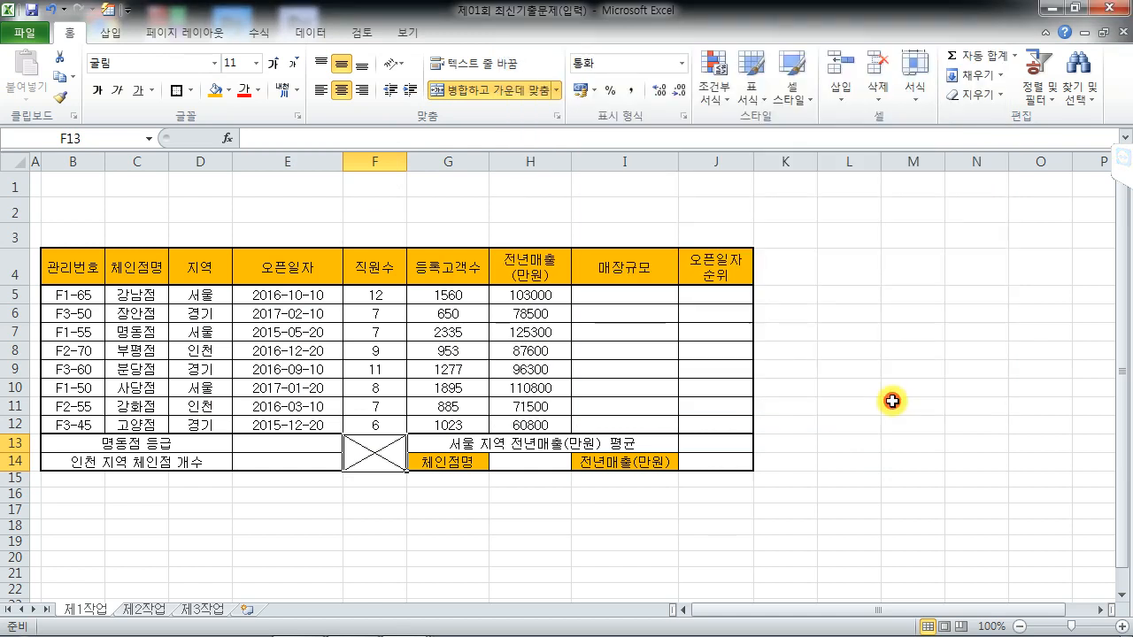
Apply the comma style to the numeric values in F5:H12.
left_click_drag(387, 297, 526, 427)
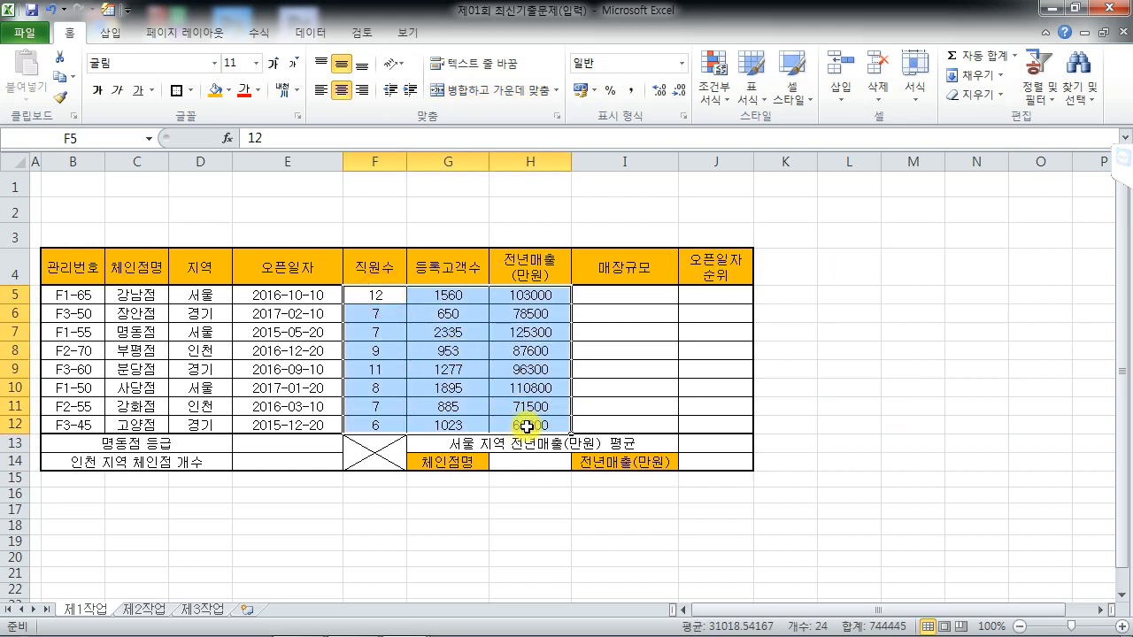
left_click(631, 91)
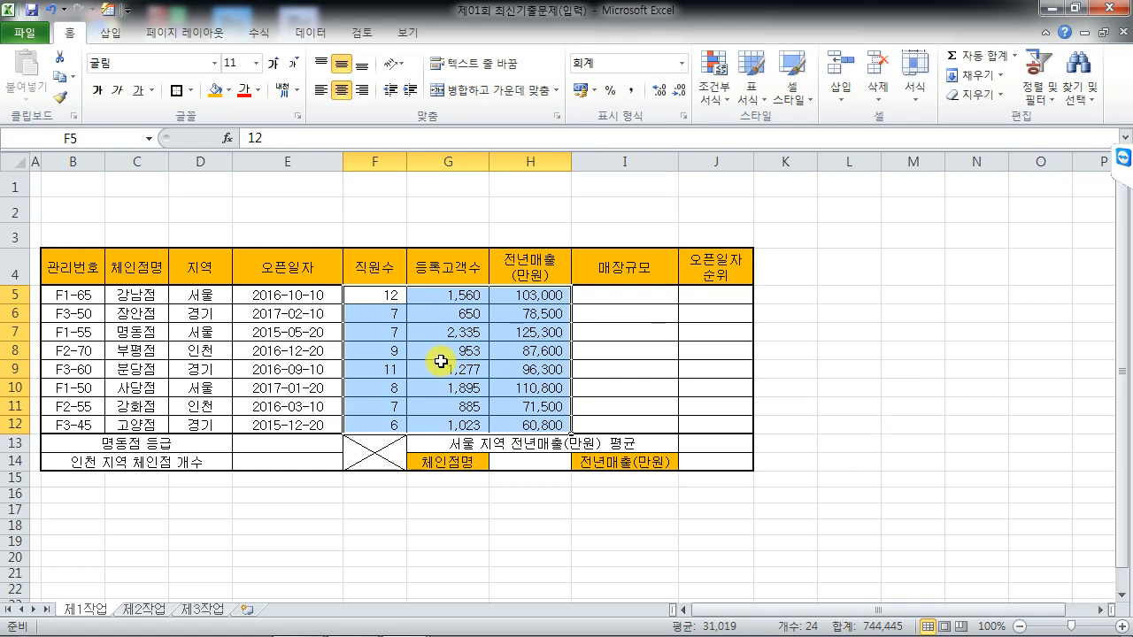
Insert a rounded rectangle about 1.72 cm high and 12.49 cm wide above columns B to G, containing the title "맛나하우스 체인점 관리 현황".
left_click(109, 33)
left_click(185, 70)
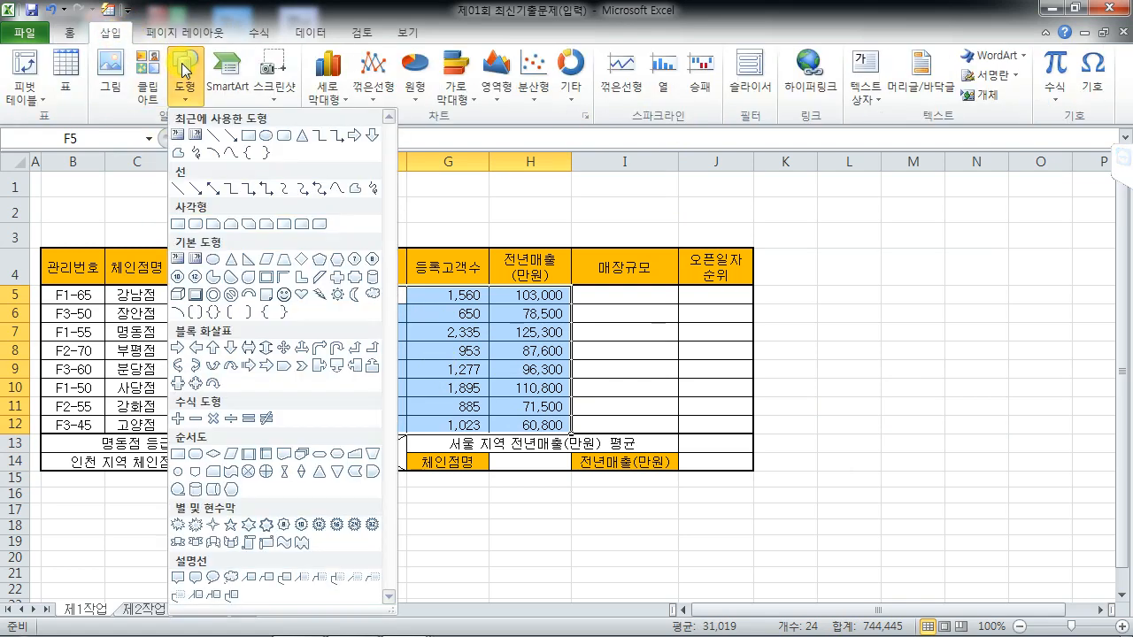
left_click(196, 224)
left_click_drag(40, 179, 460, 235)
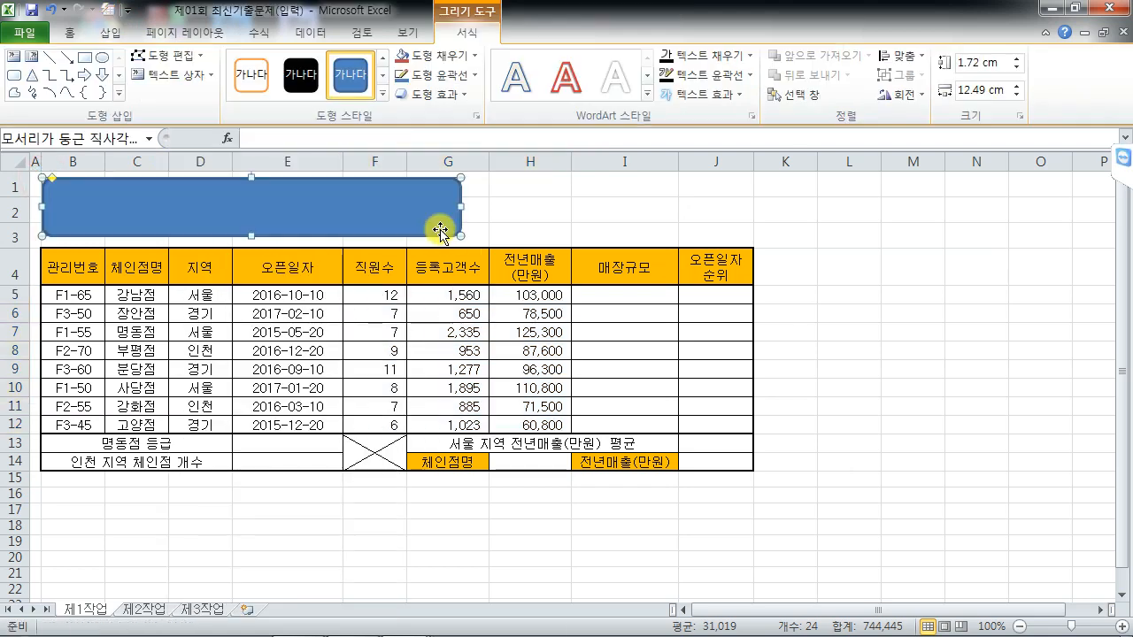
type("맛나하")
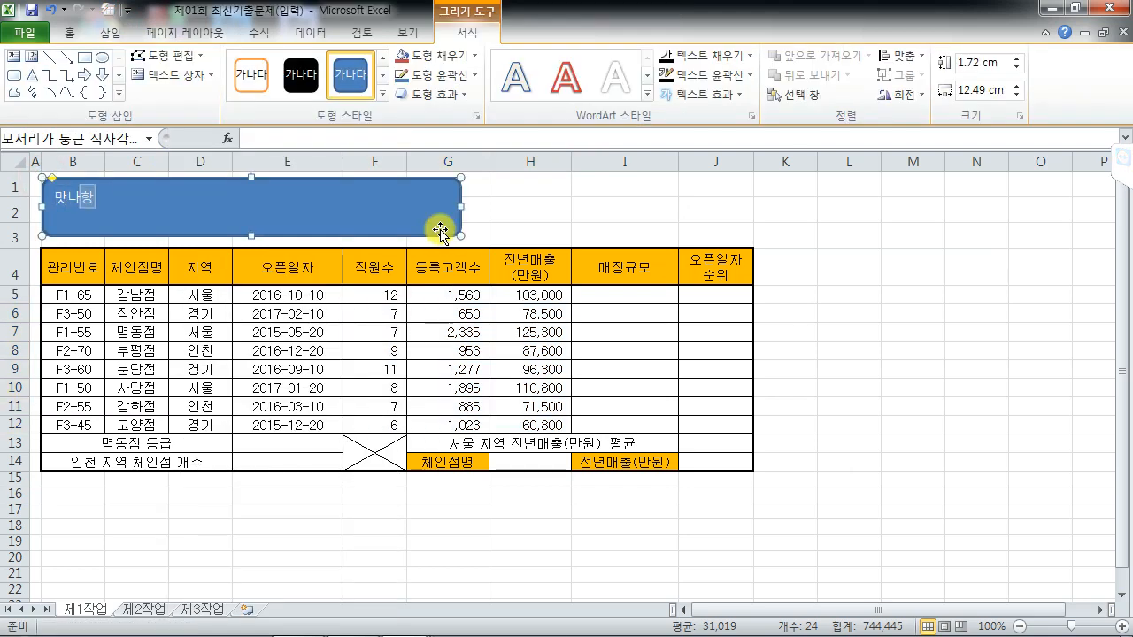
type("우스 체")
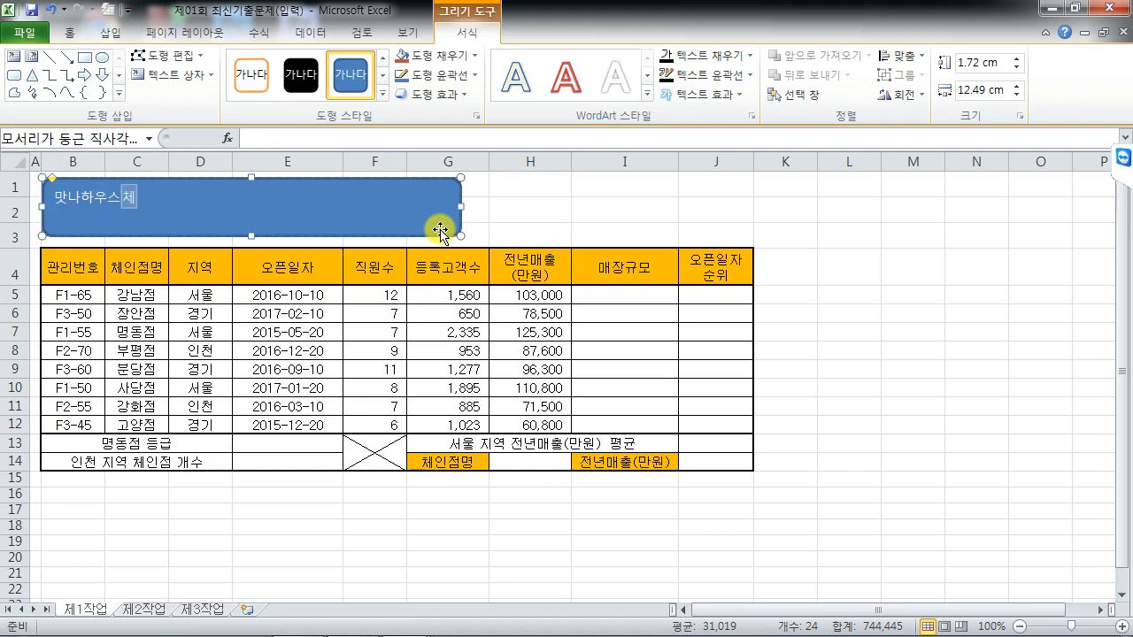
type("인저")
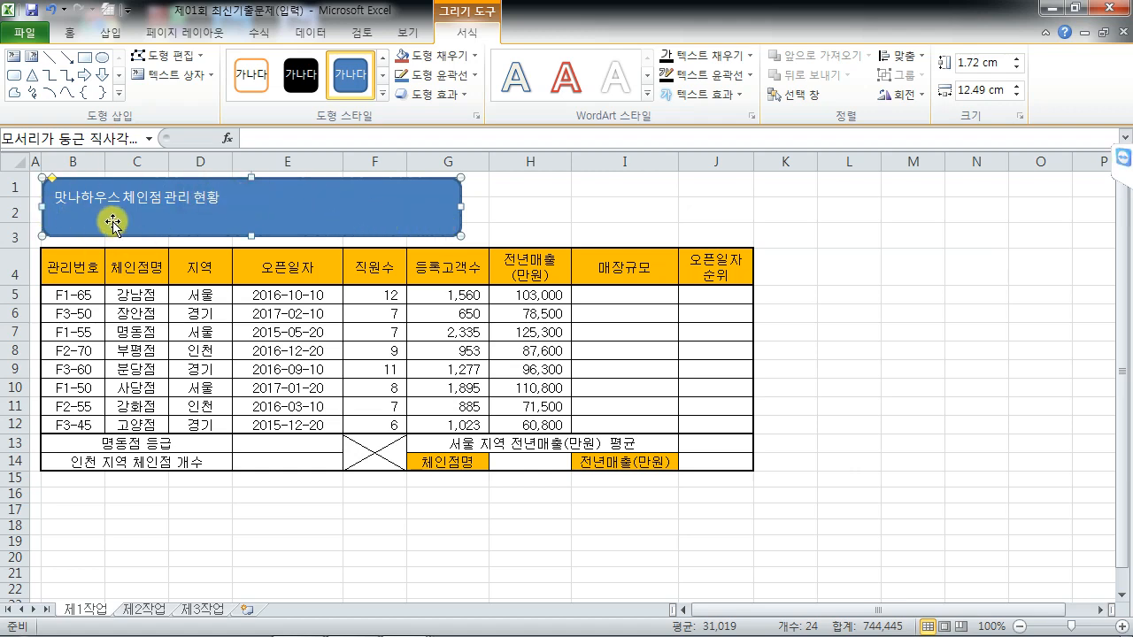
Set the title shape's text to the 굴림 font at size 24.
left_click(69, 34)
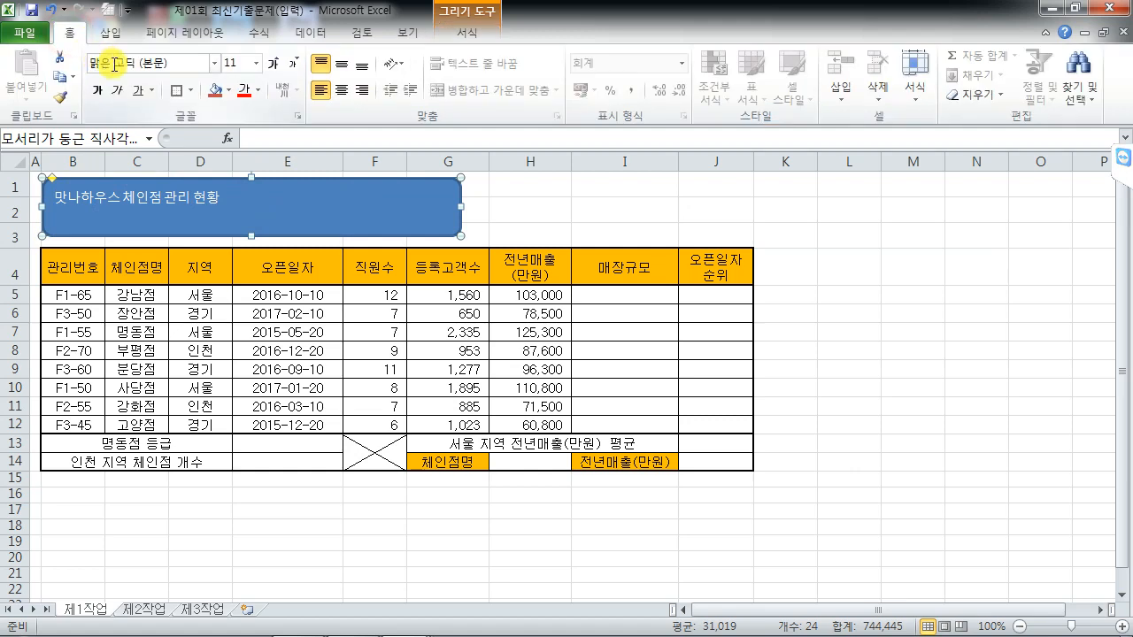
left_click(160, 66)
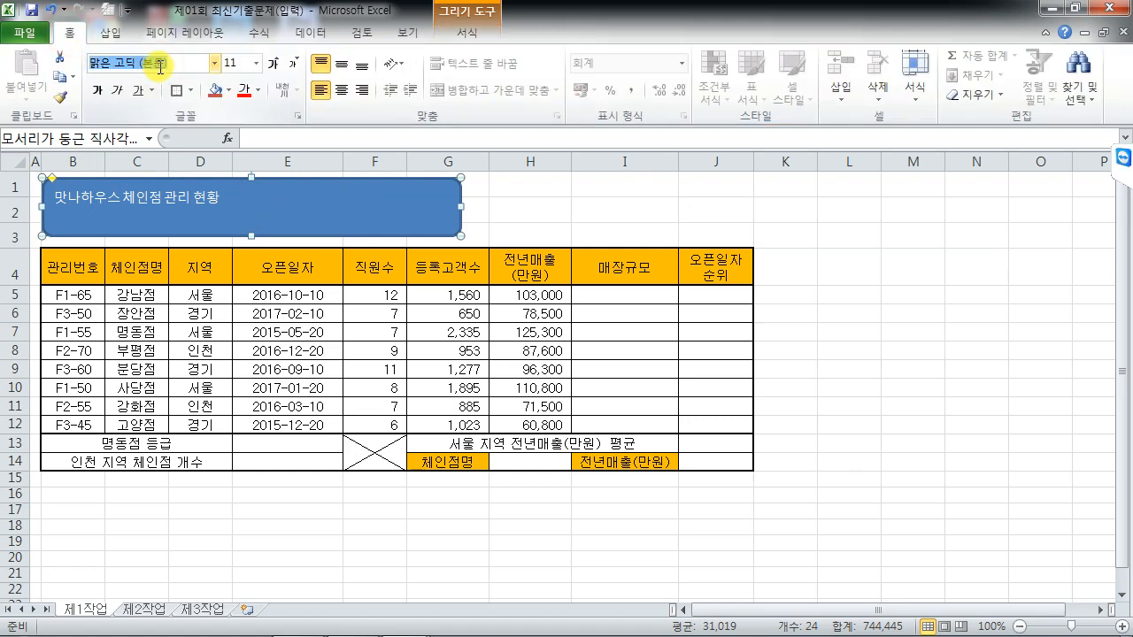
type("ㅁ")
type("림")
key("Return")
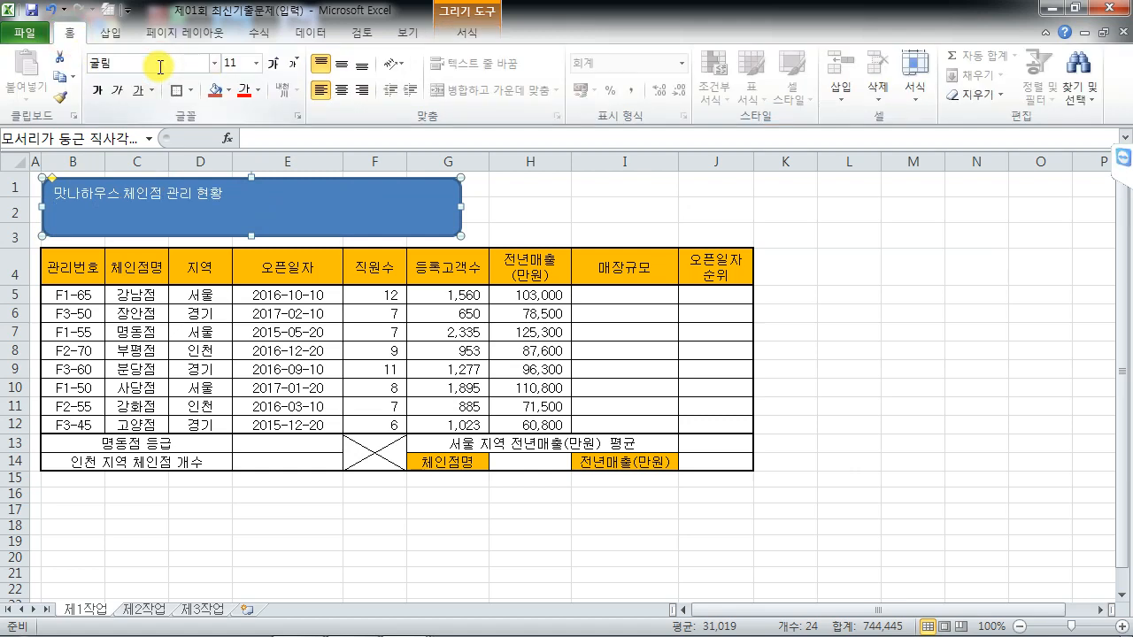
left_click(256, 64)
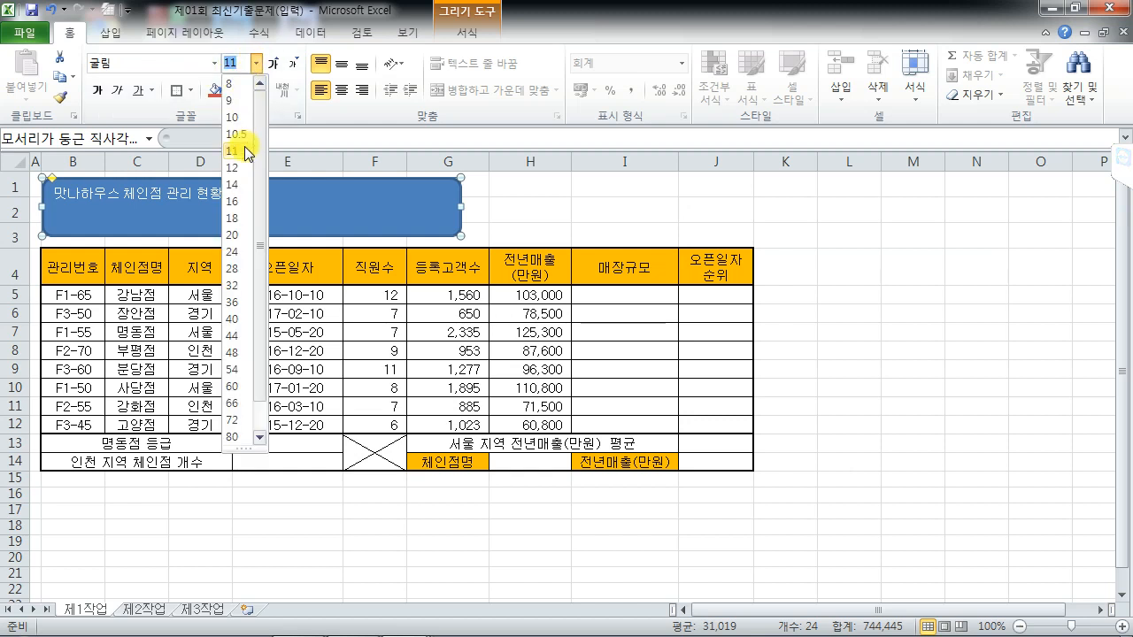
left_click(232, 251)
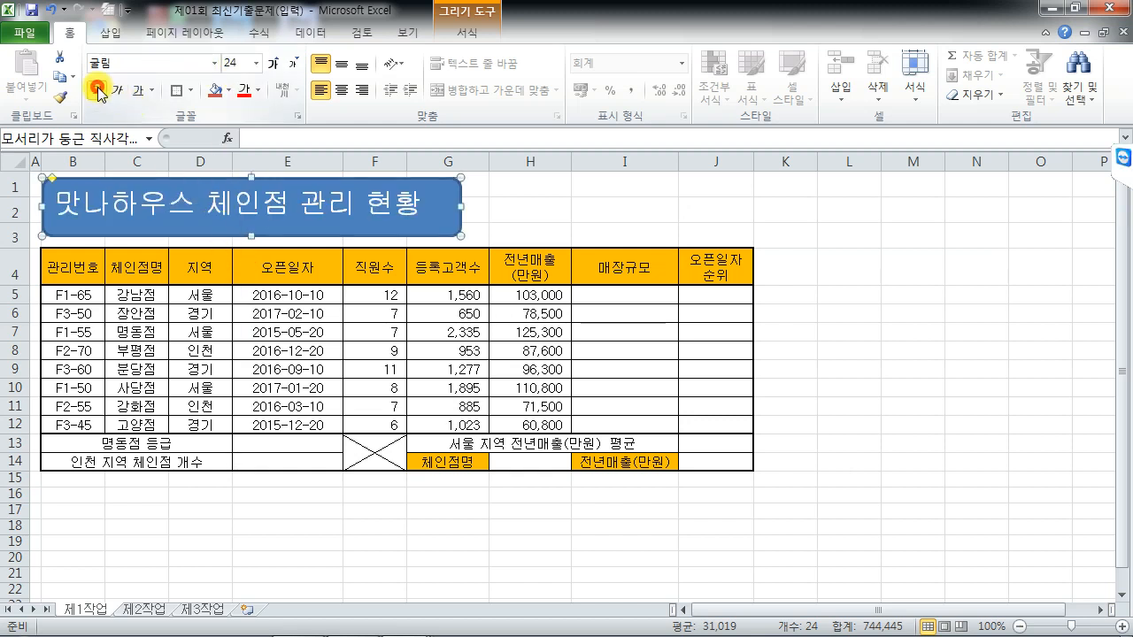
Make the title text bold and black, and center it horizontally and vertically in the shape.
left_click(96, 91)
left_click(255, 91)
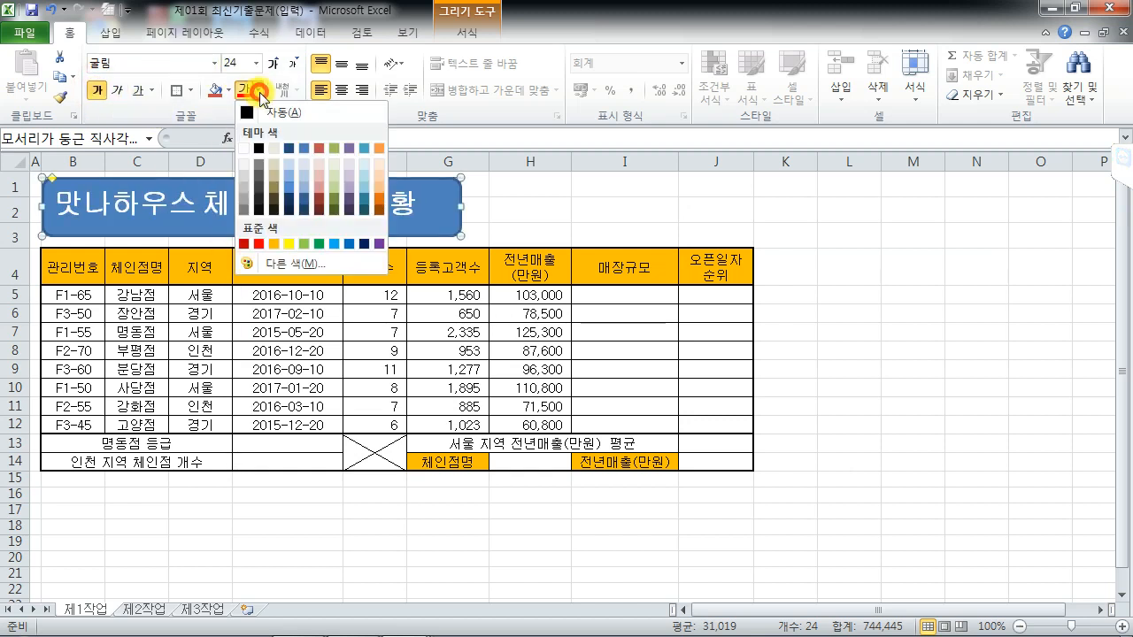
left_click(259, 144)
left_click(344, 91)
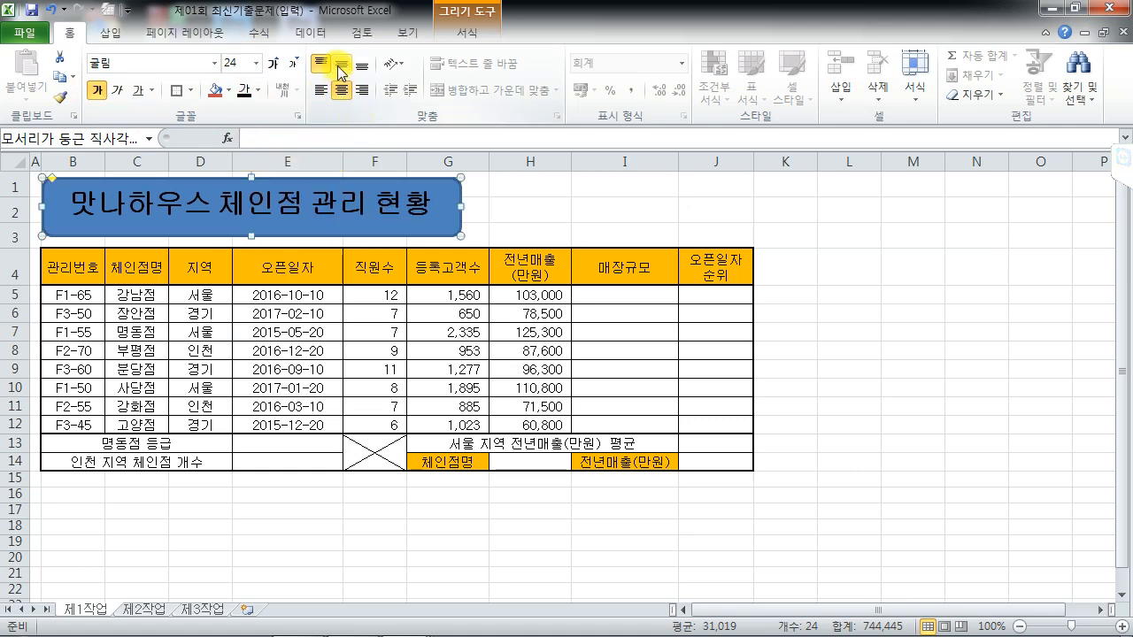
left_click(340, 65)
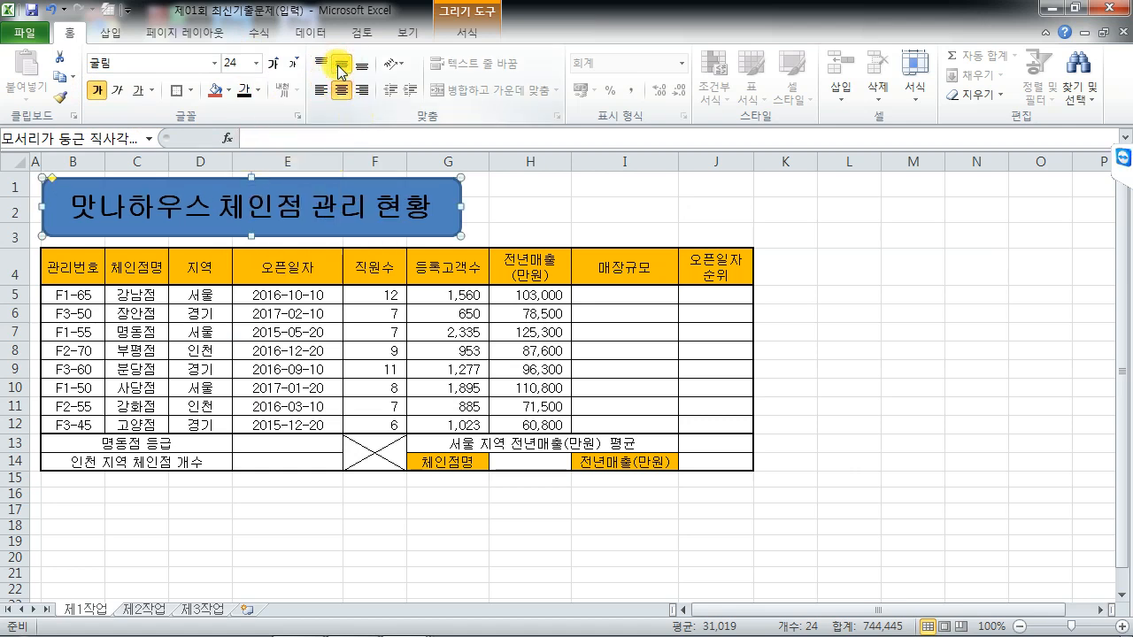
Fill the title shape with standard yellow and add the outer offset-right shadow.
left_click(466, 31)
left_click(458, 56)
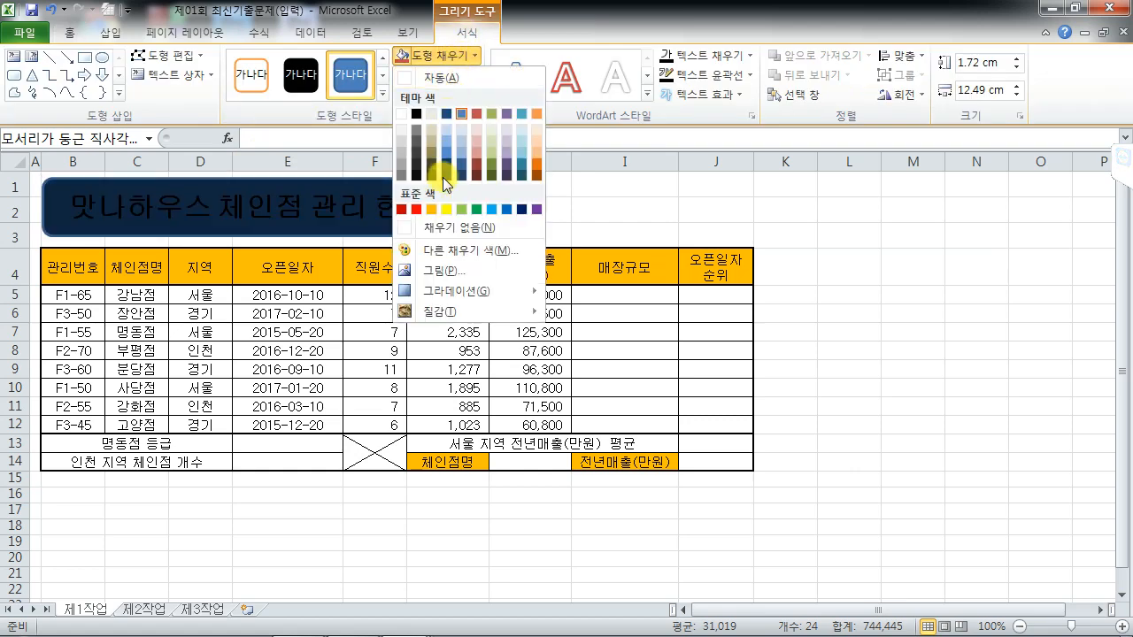
left_click(446, 209)
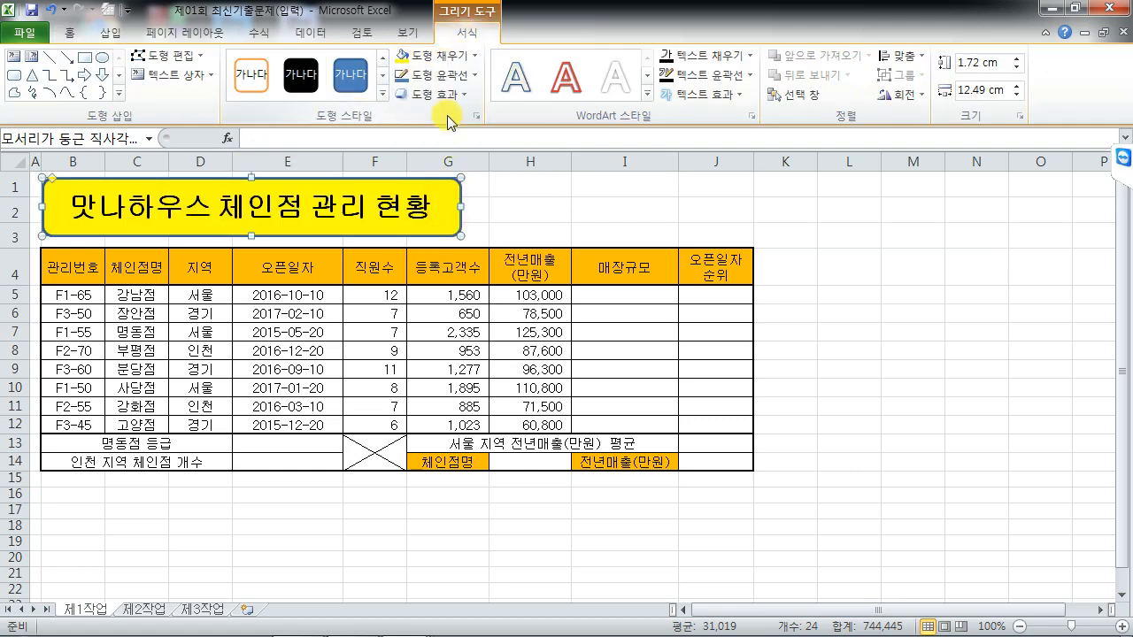
left_click(441, 94)
mouse_move(458, 174)
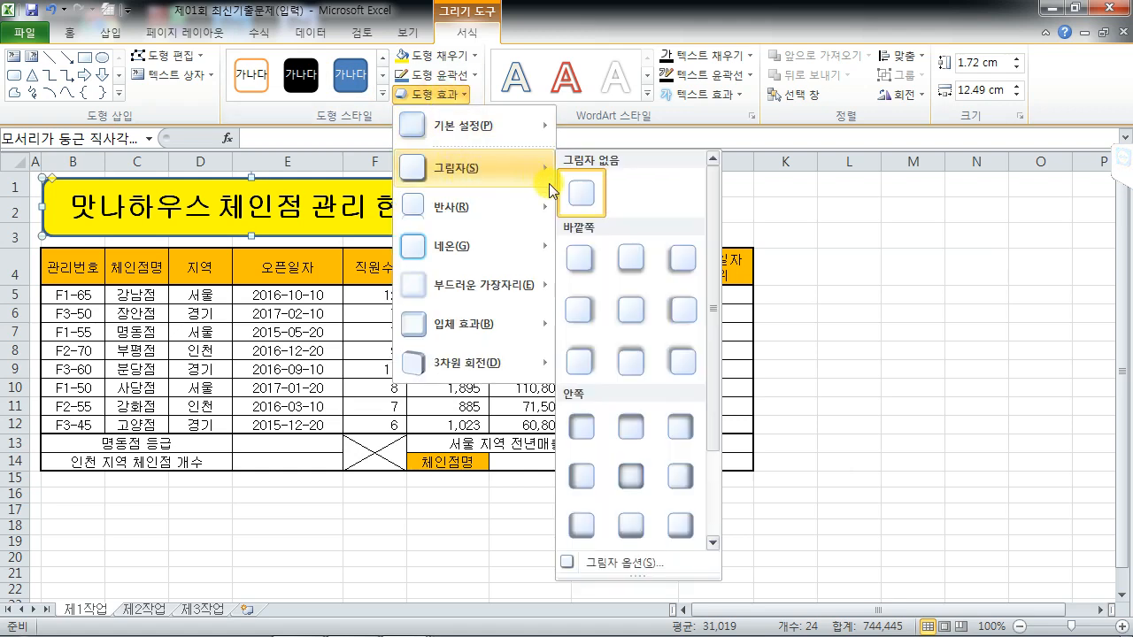
left_click(580, 308)
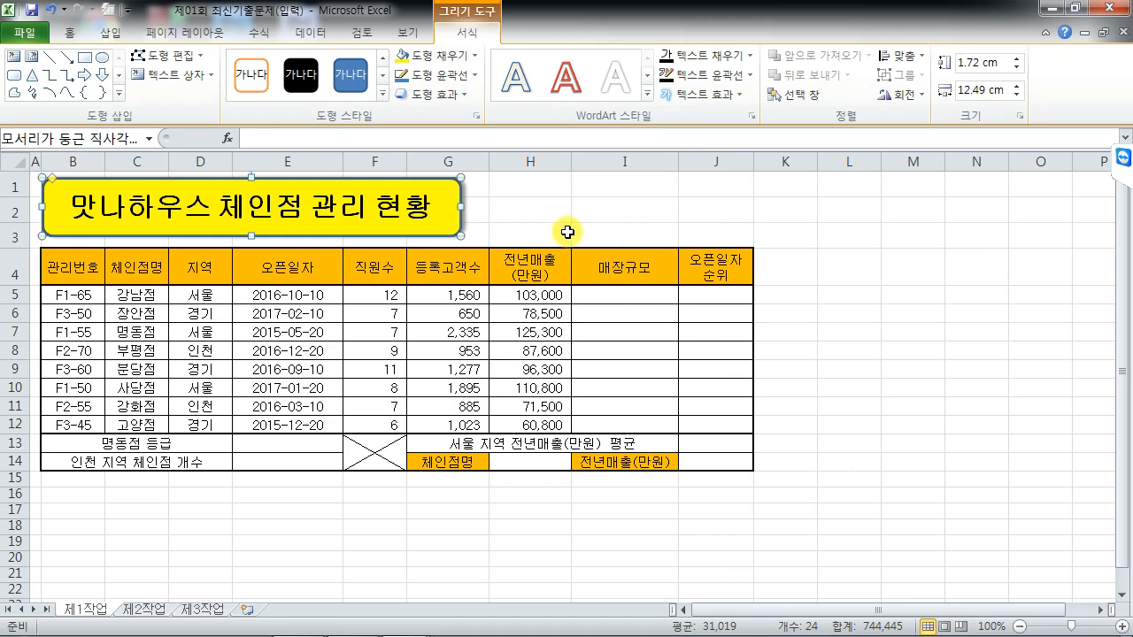
Narrow column L, merge and center L3:L4, and enter "결재" there on two lines, one character per line.
left_click_drag(881, 159, 852, 158)
left_click_drag(835, 233, 835, 262)
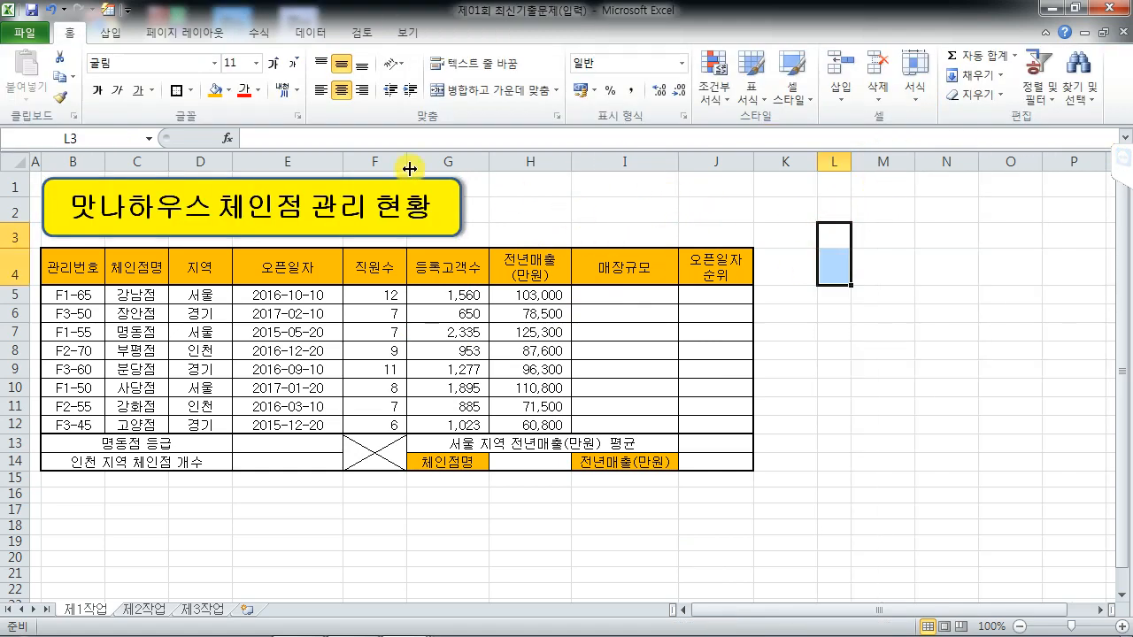
left_click(506, 92)
type("겨")
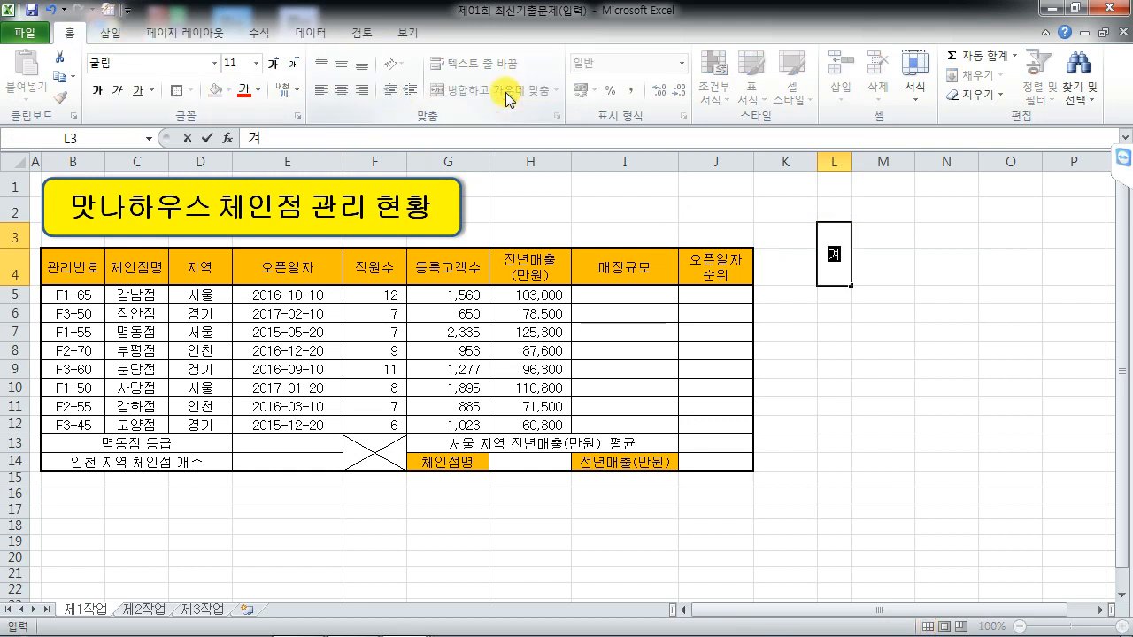
key("Hangul_Hanja")
key("Return")
type("재")
key("Tab")
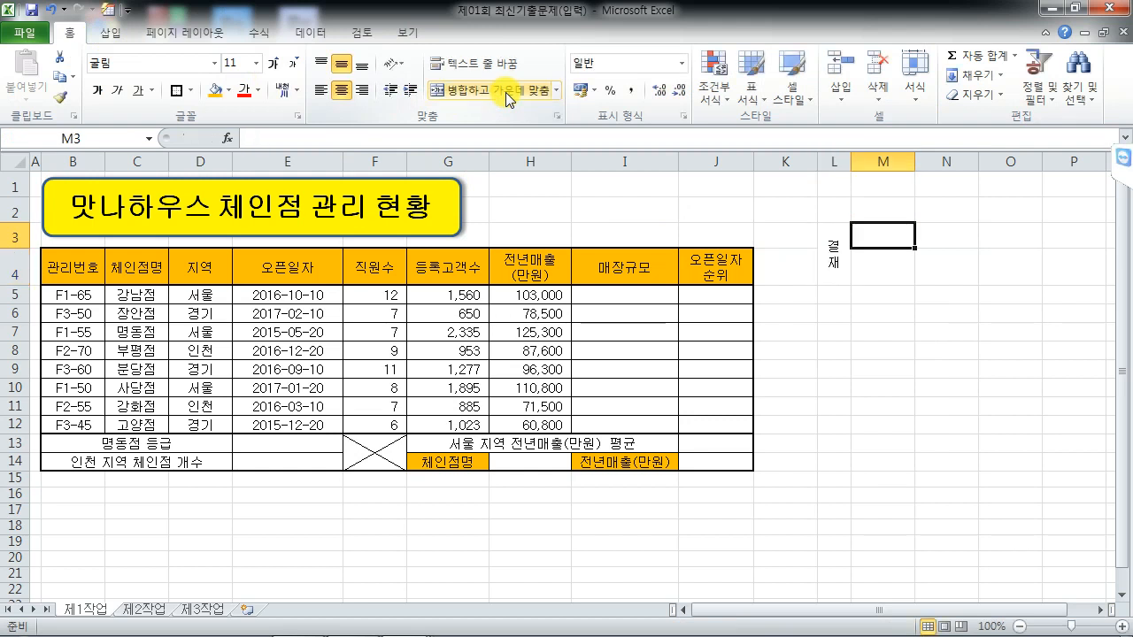
Enter the approval box headings 담당, 과장 and 부장 in M3, N3 and O3.
type("더")
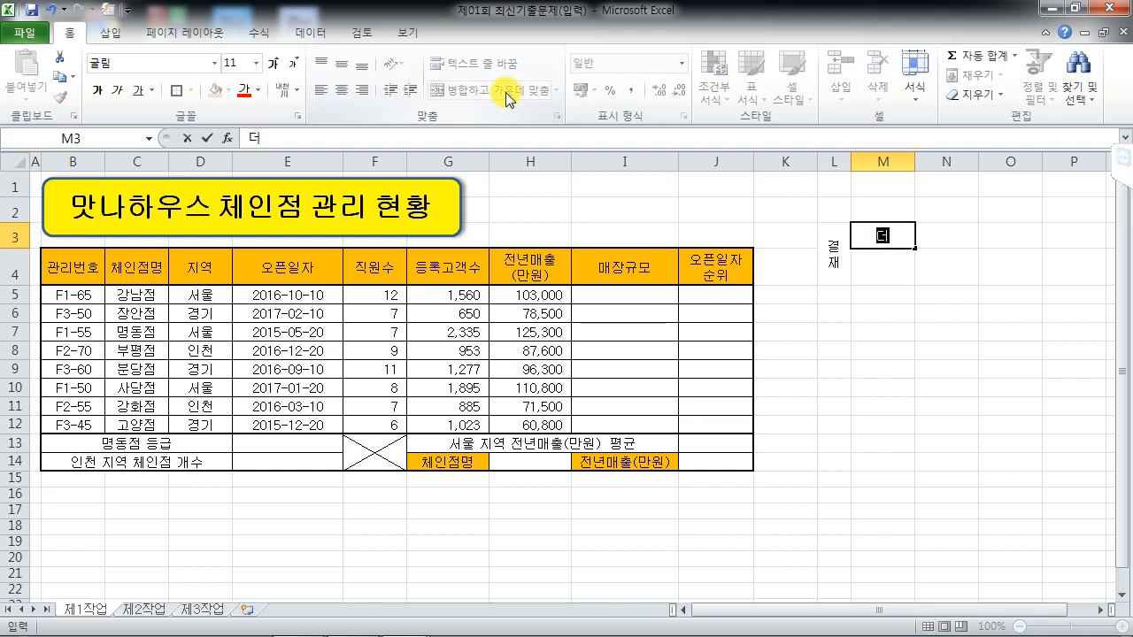
type("당")
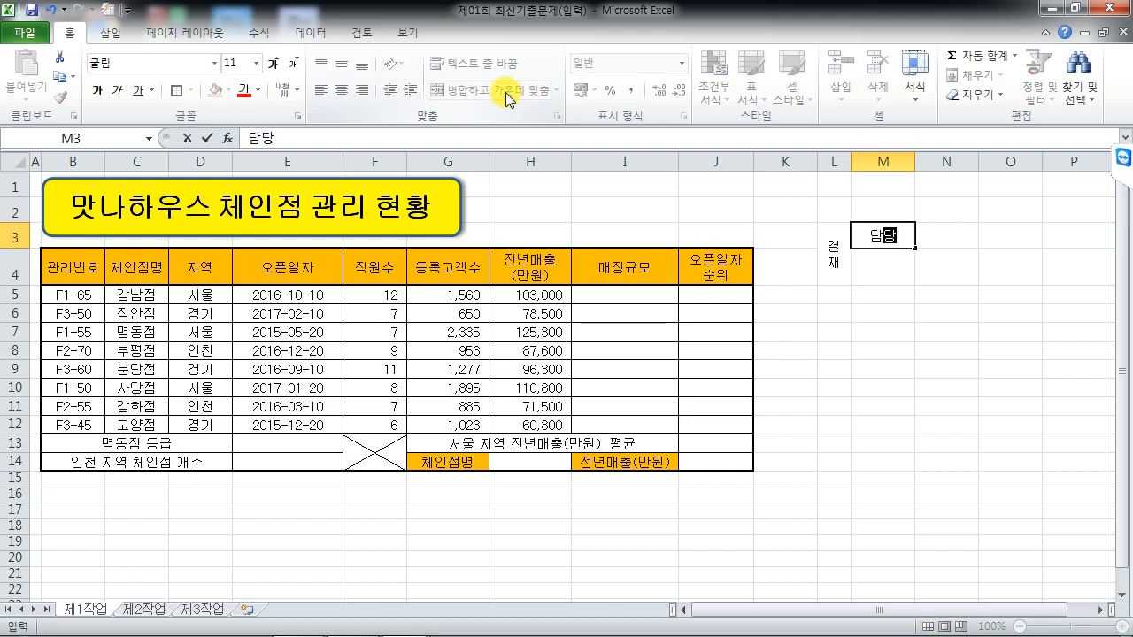
key("Tab")
type("과장")
key("Tab")
type("부자")
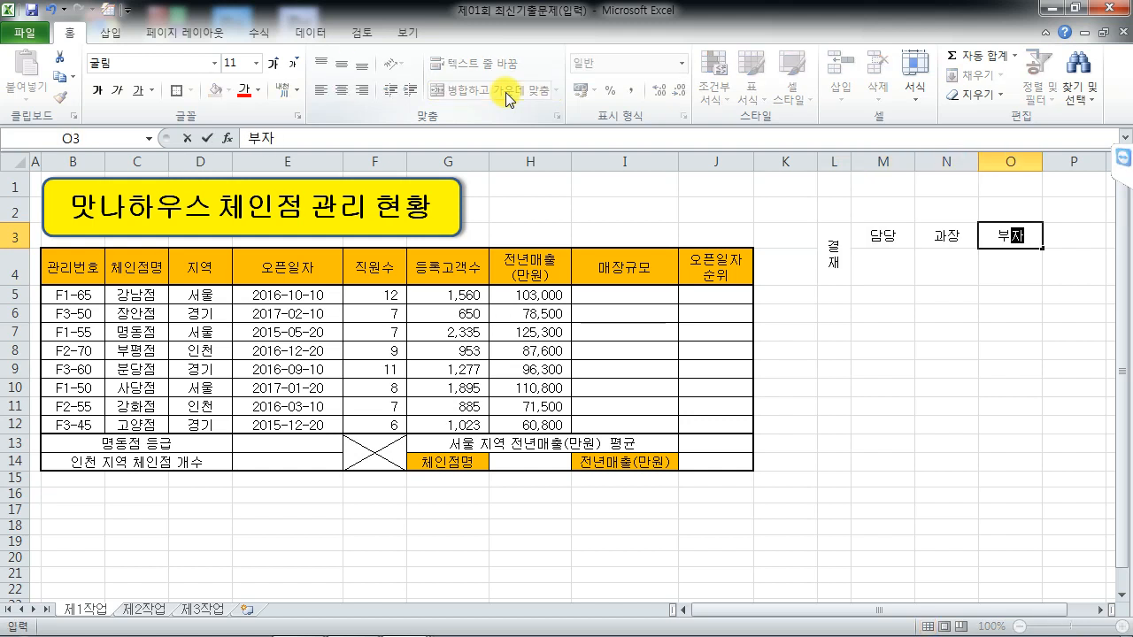
type("ㅇ")
key("Return")
Apply all borders to the approval box L3:O4.
left_click_drag(835, 248, 1017, 253)
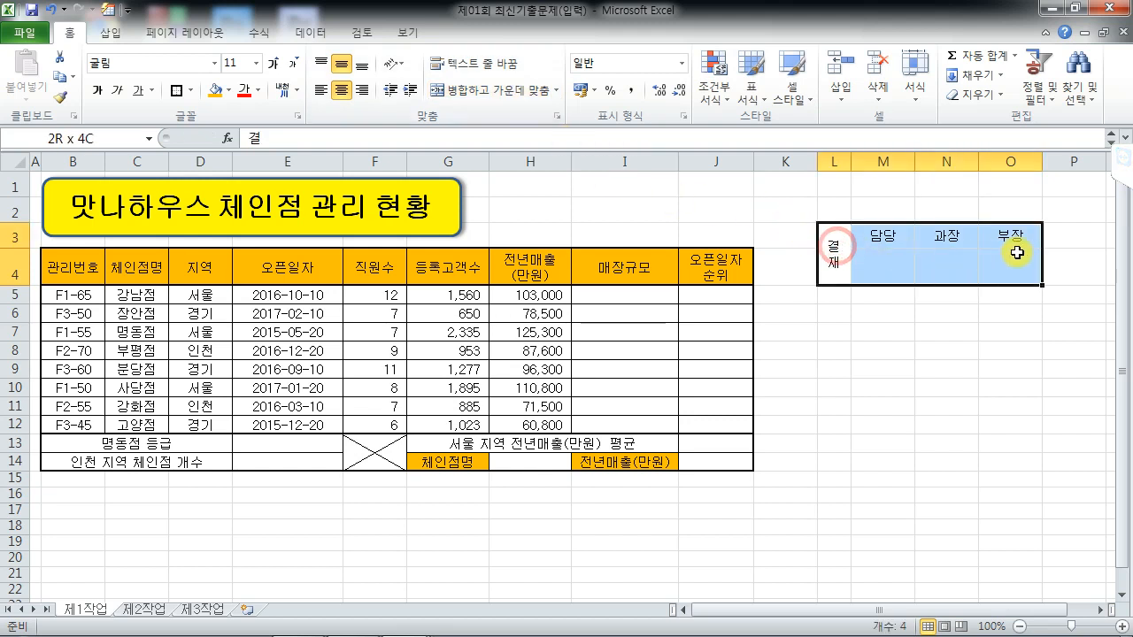
left_click(191, 91)
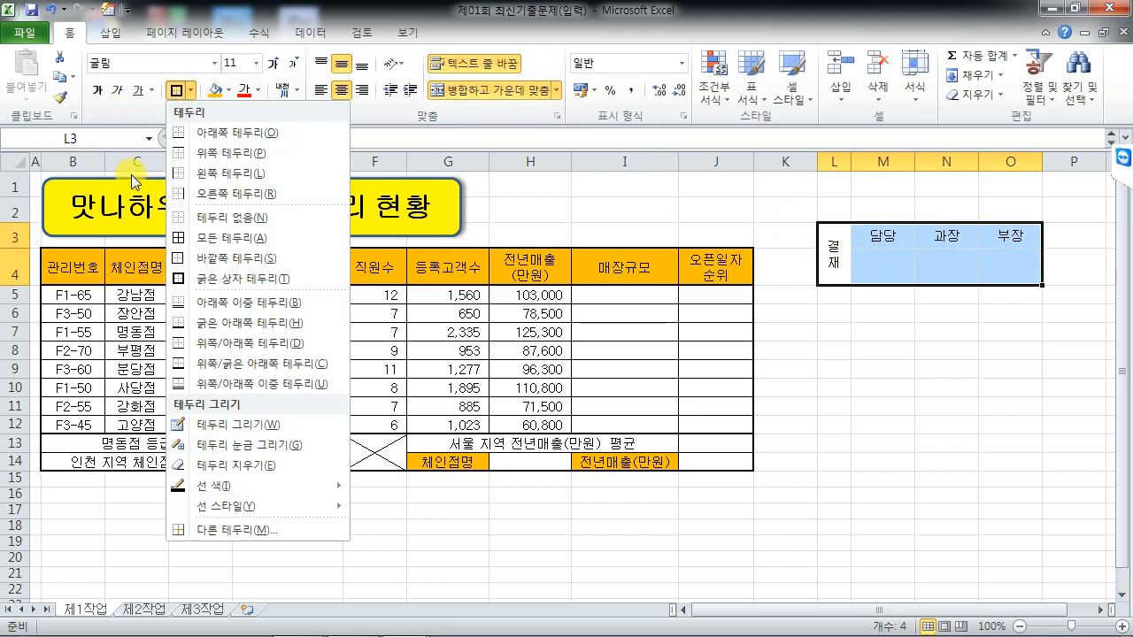
left_click(190, 238)
Copy the approval box as a picture as shown on screen, paste it at H1 and shift it beside the title above columns H to J.
left_click(71, 77)
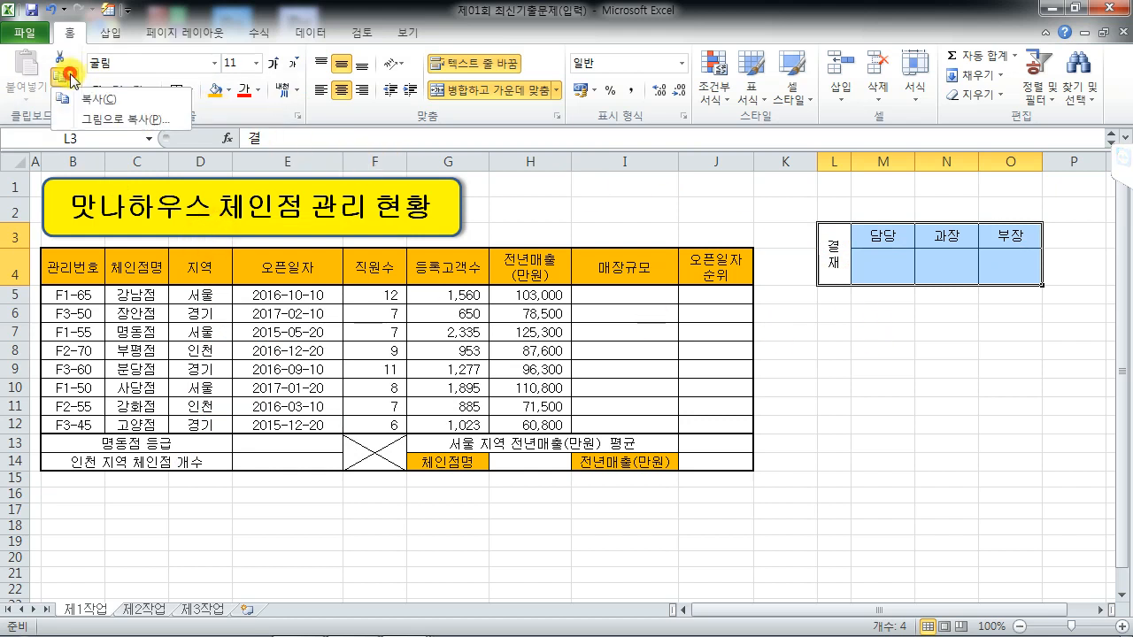
left_click(102, 121)
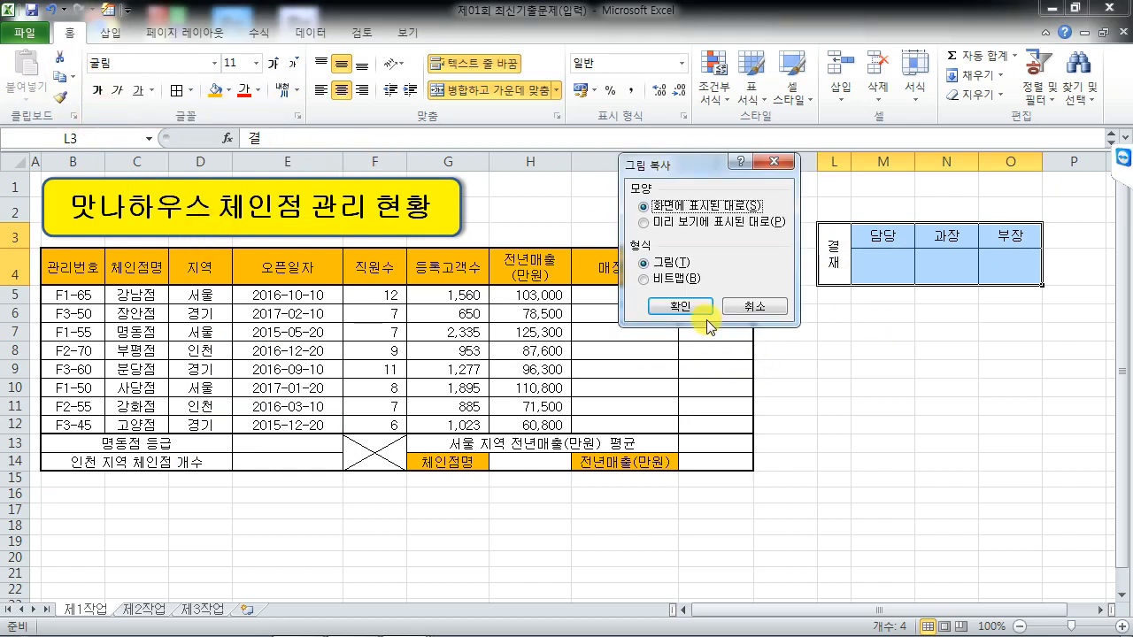
left_click(698, 309)
left_click(511, 183)
left_click(27, 66)
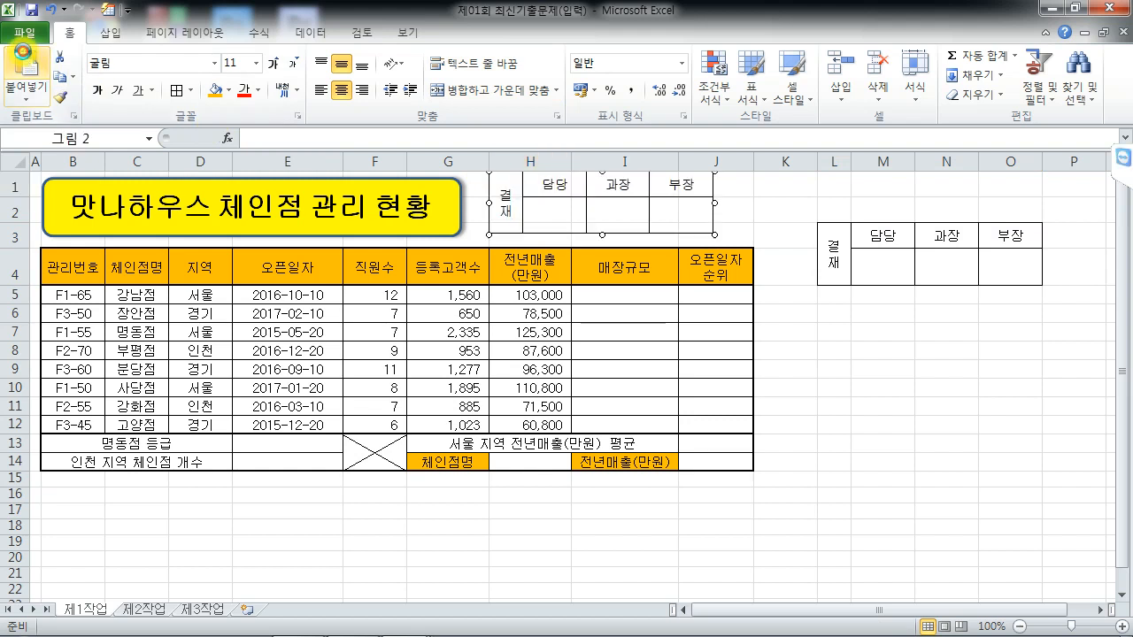
left_click_drag(595, 182, 627, 183)
Delete columns L to P containing the original approval box.
left_click(861, 267)
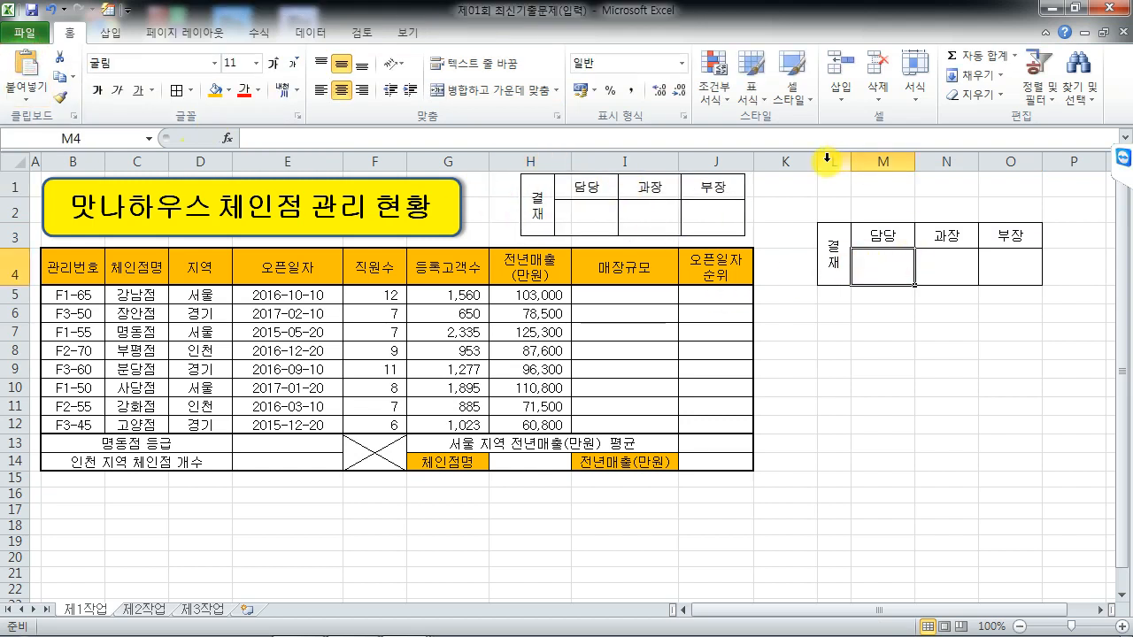
left_click_drag(833, 162, 1078, 158)
right_click(923, 198)
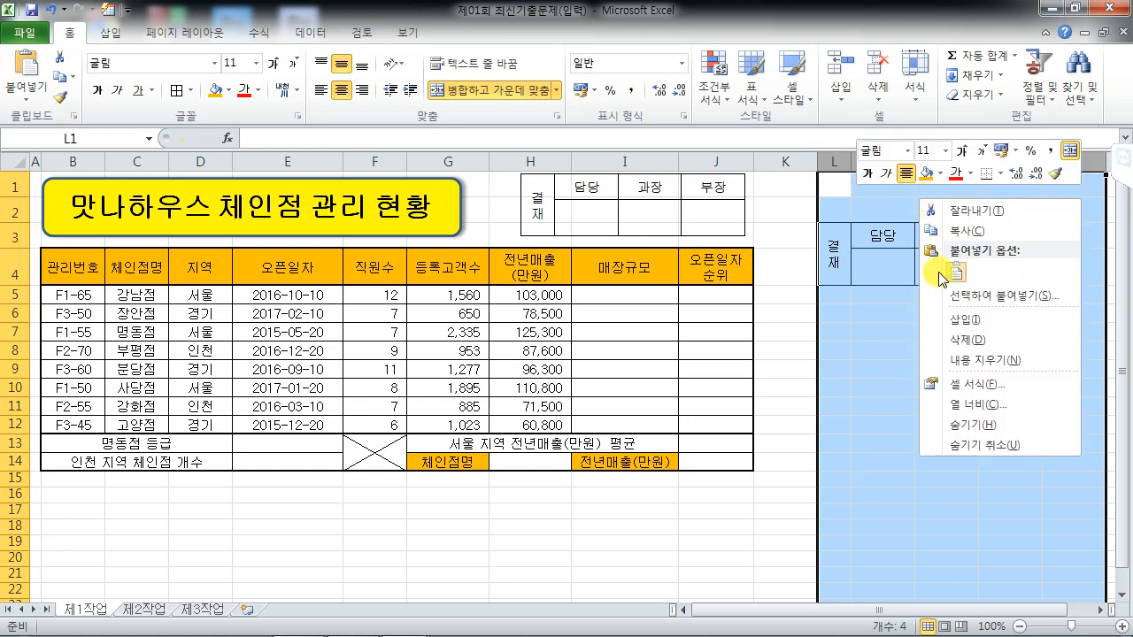
left_click(964, 332)
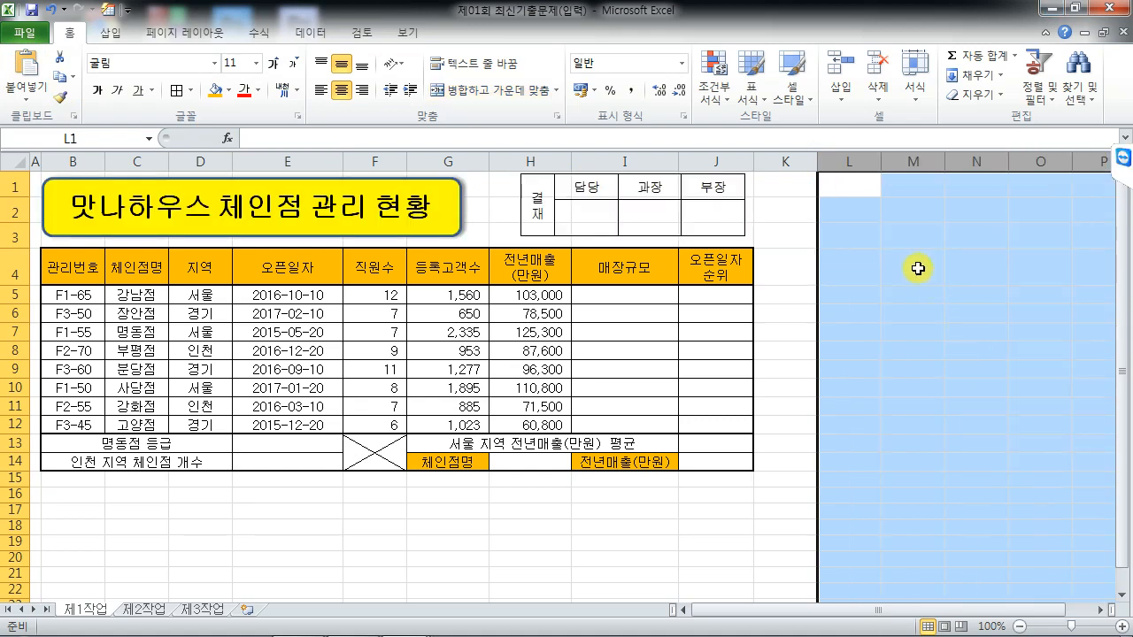
Apply list data validation to H14 using the branch names in C5:C12 as the source.
left_click(538, 462)
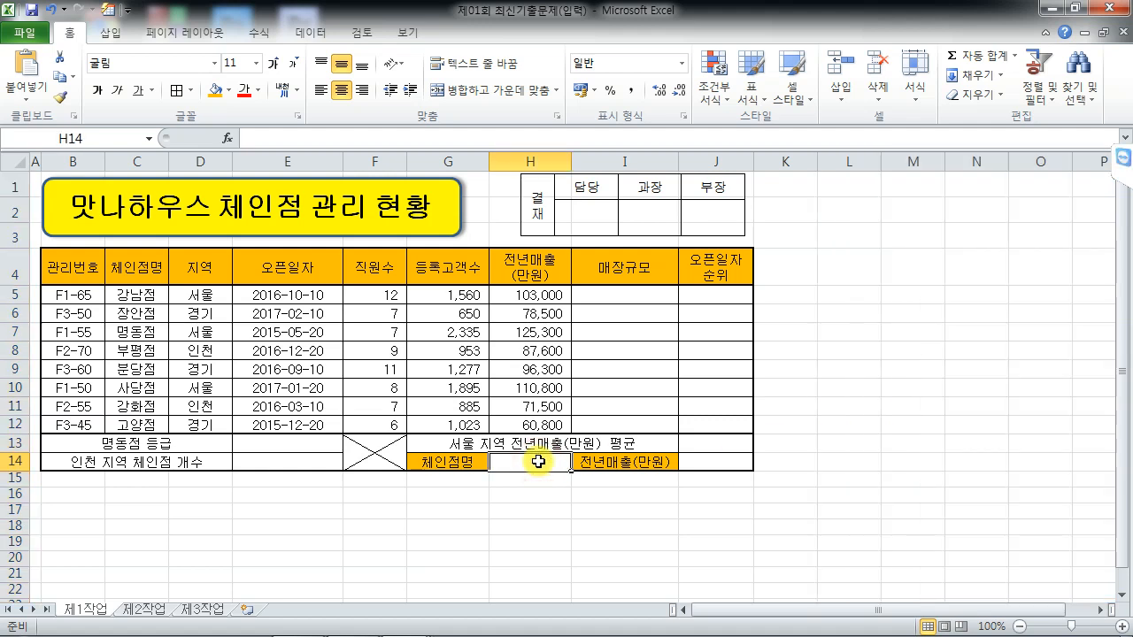
left_click(294, 27)
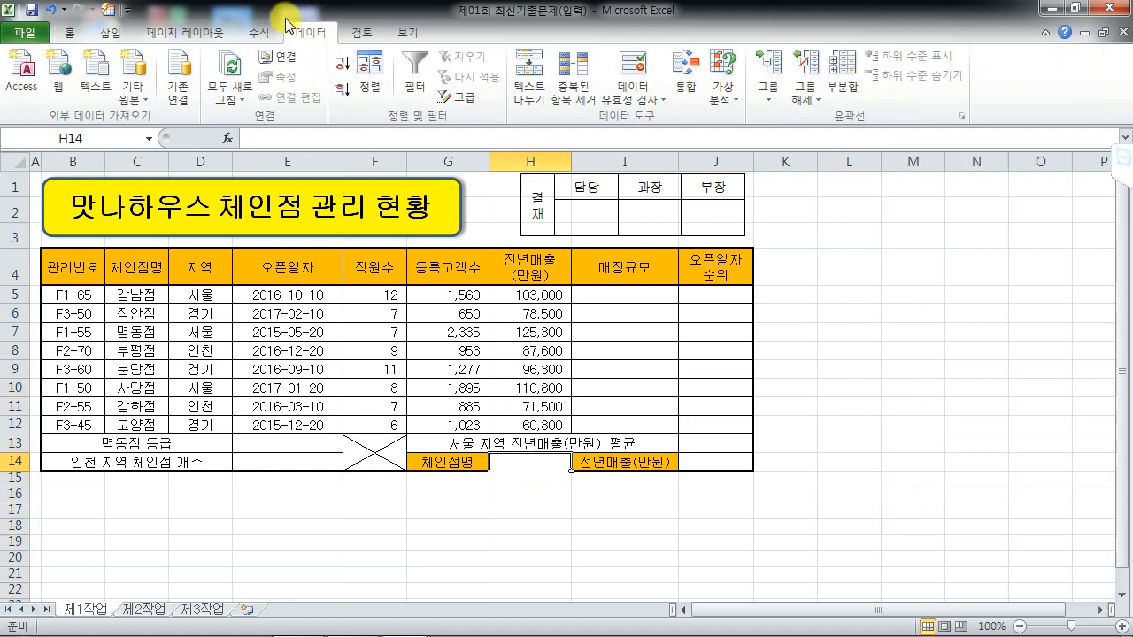
left_click(645, 73)
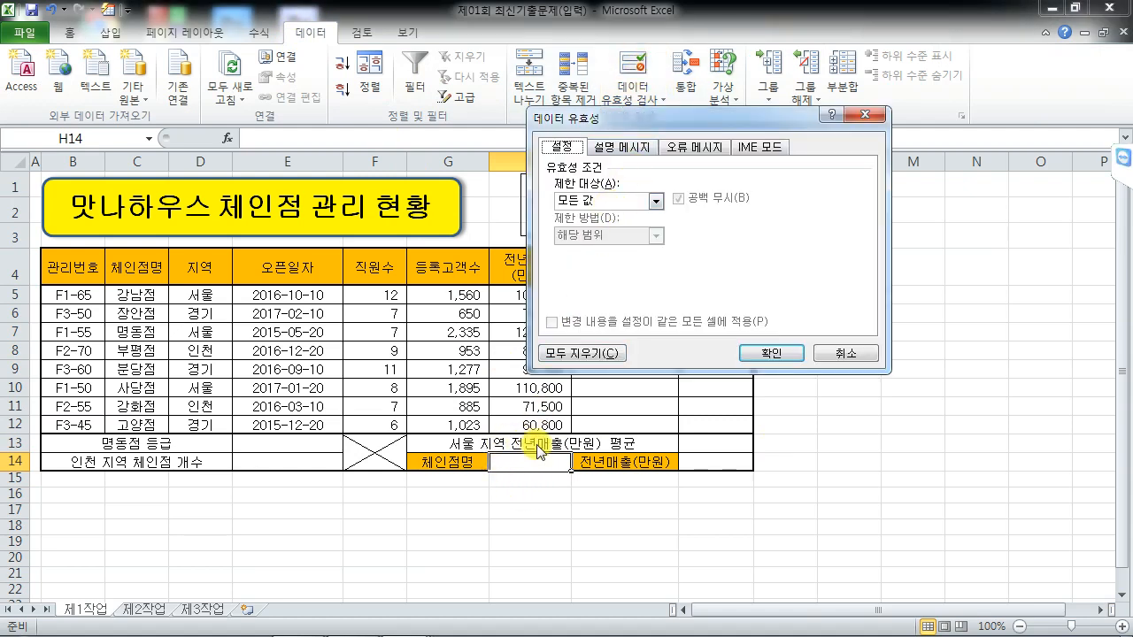
left_click(643, 204)
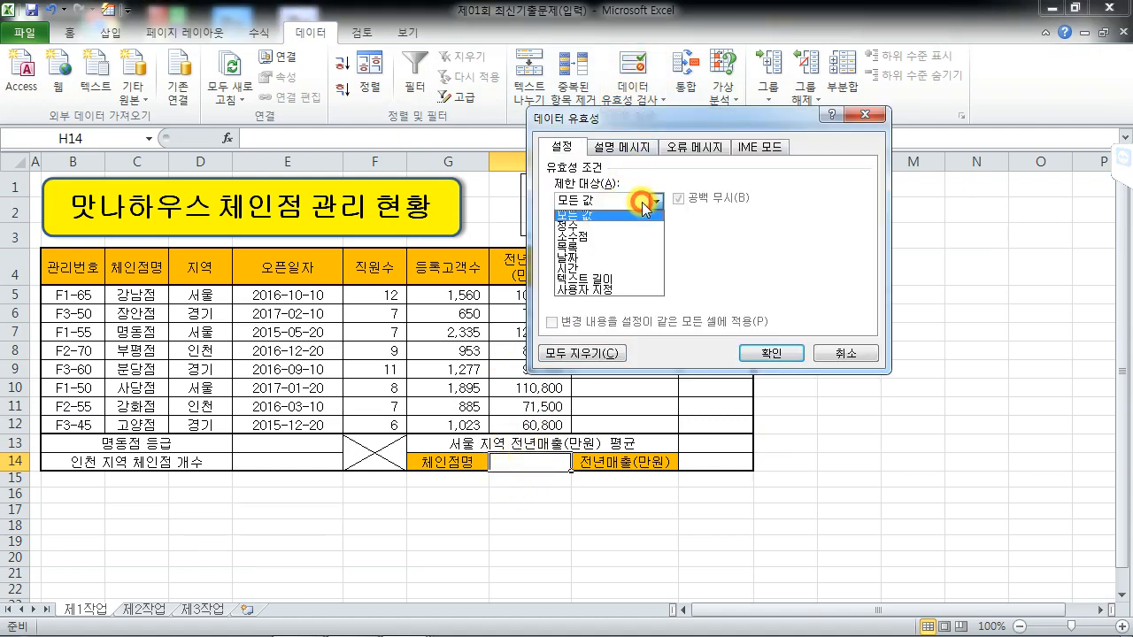
left_click(571, 247)
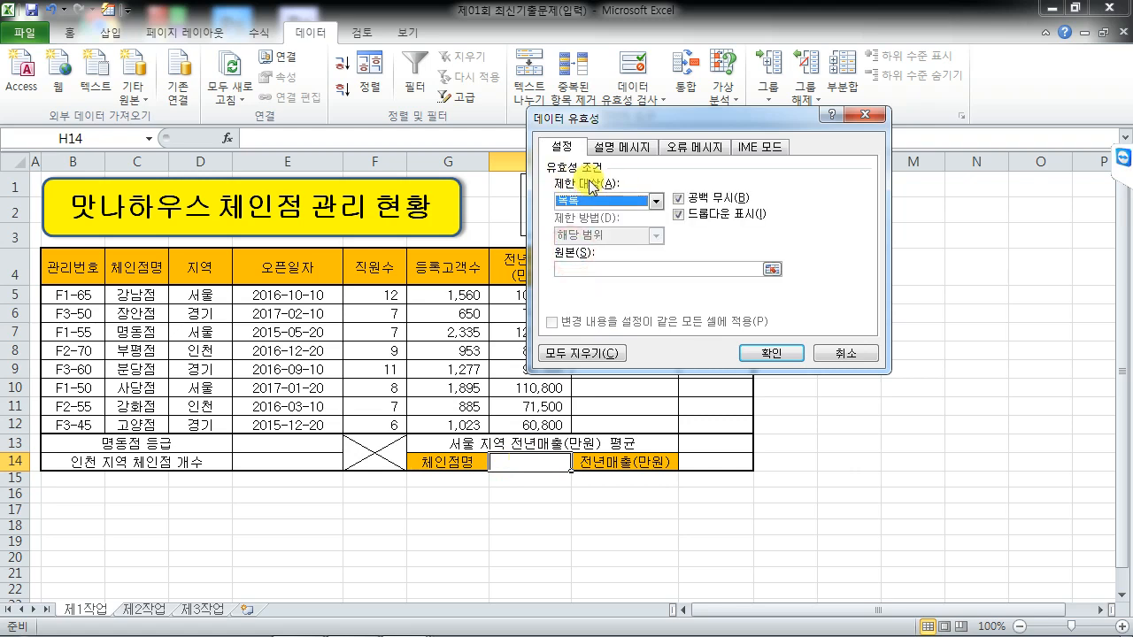
left_click(582, 268)
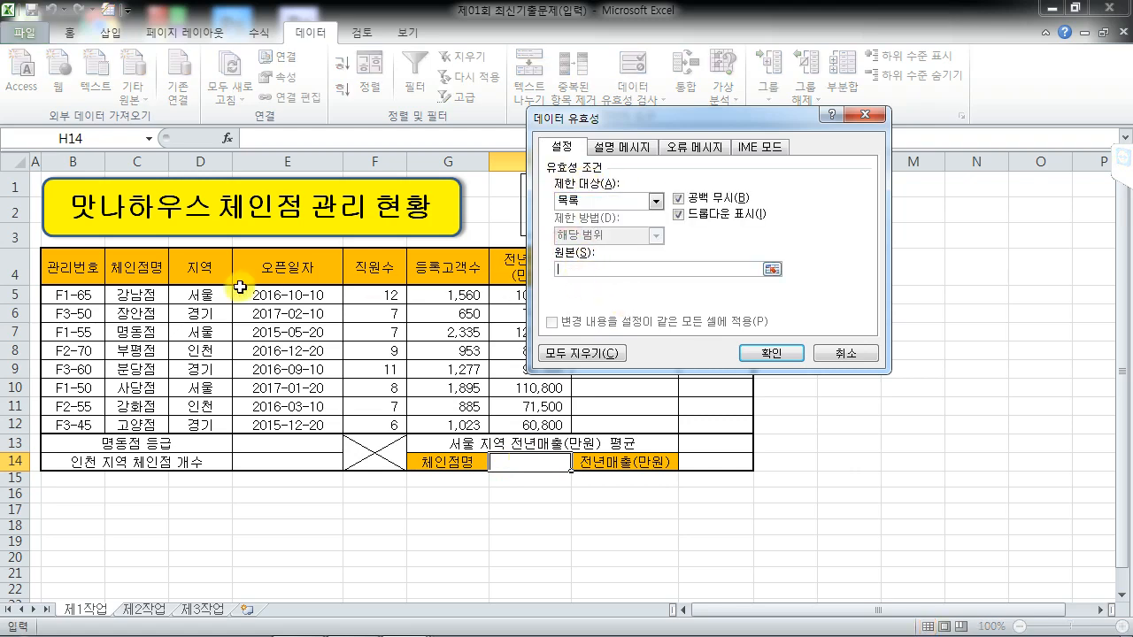
left_click_drag(139, 294, 140, 420)
left_click(752, 349)
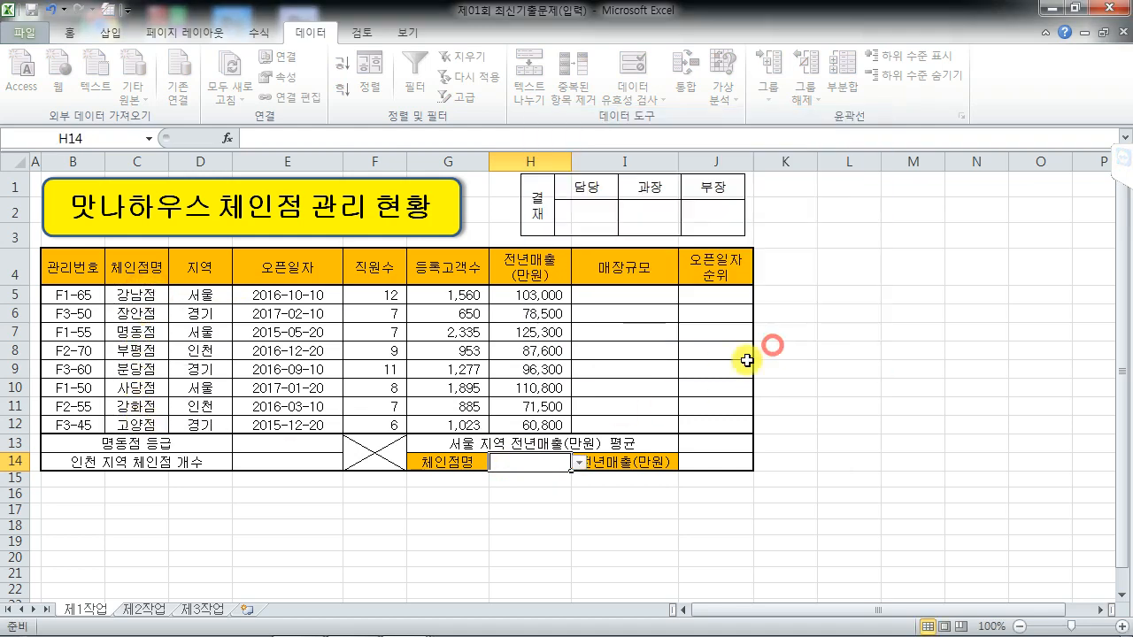
Try 명동점 in H14's drop-down list, finishing with 부평점 selected.
left_click(580, 462)
left_click(522, 497)
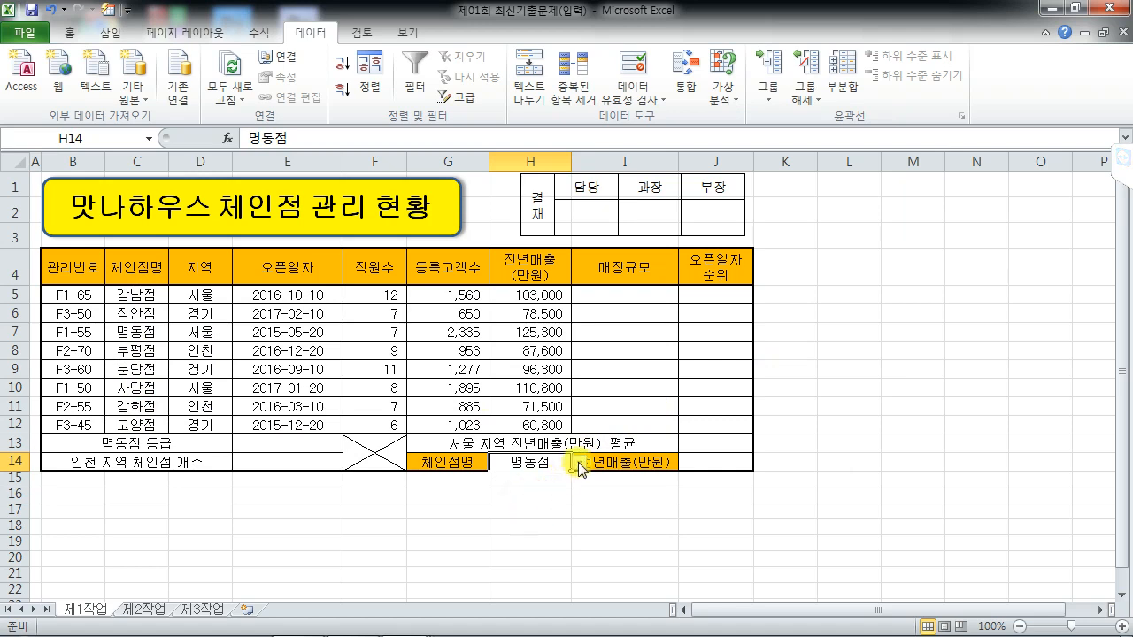
left_click(579, 462)
left_click(540, 507)
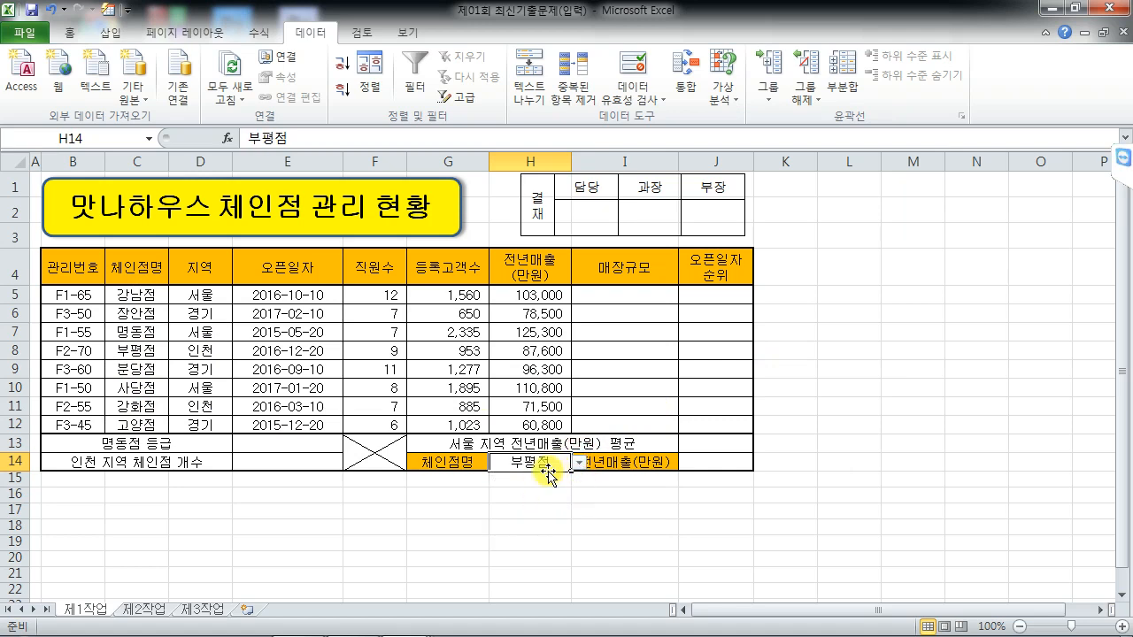
Format the 오픈일자 dates in E5:E12 with the custom format yy"년" mm"월" dd"일".
left_click_drag(292, 291, 289, 425)
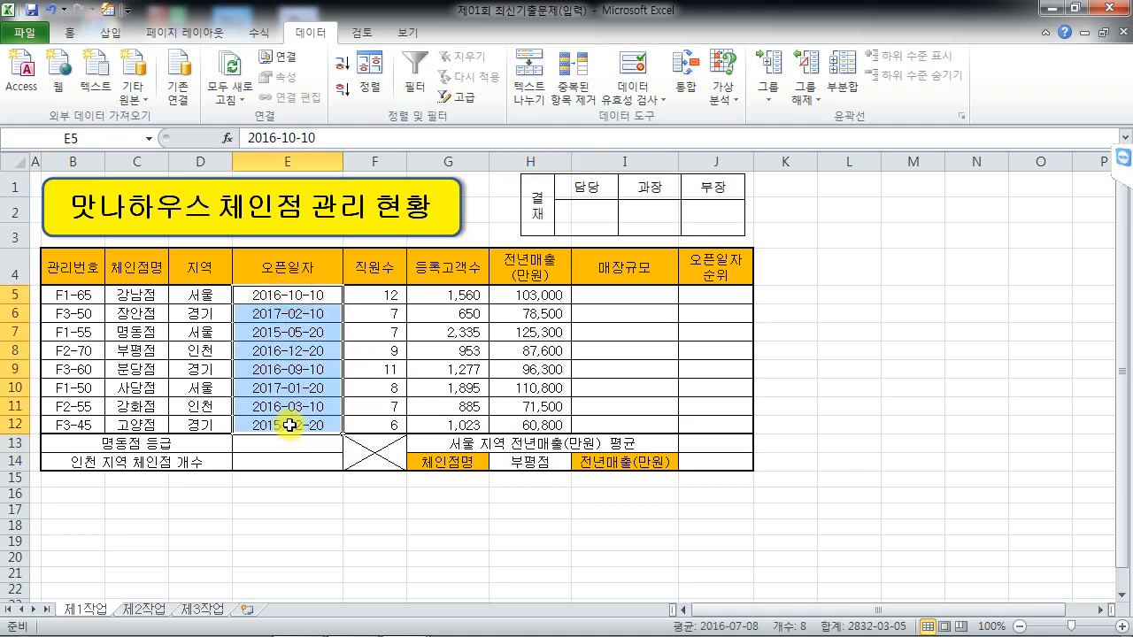
key("ctrl+1")
left_click(509, 86)
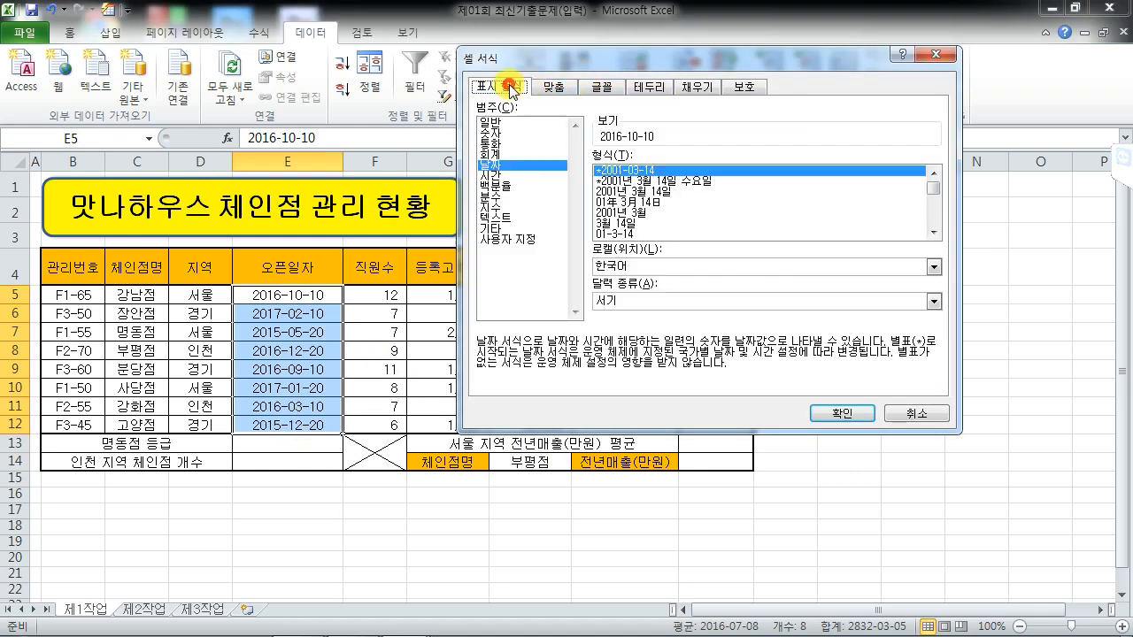
left_click(509, 239)
scroll(940, 292, "down", 5)
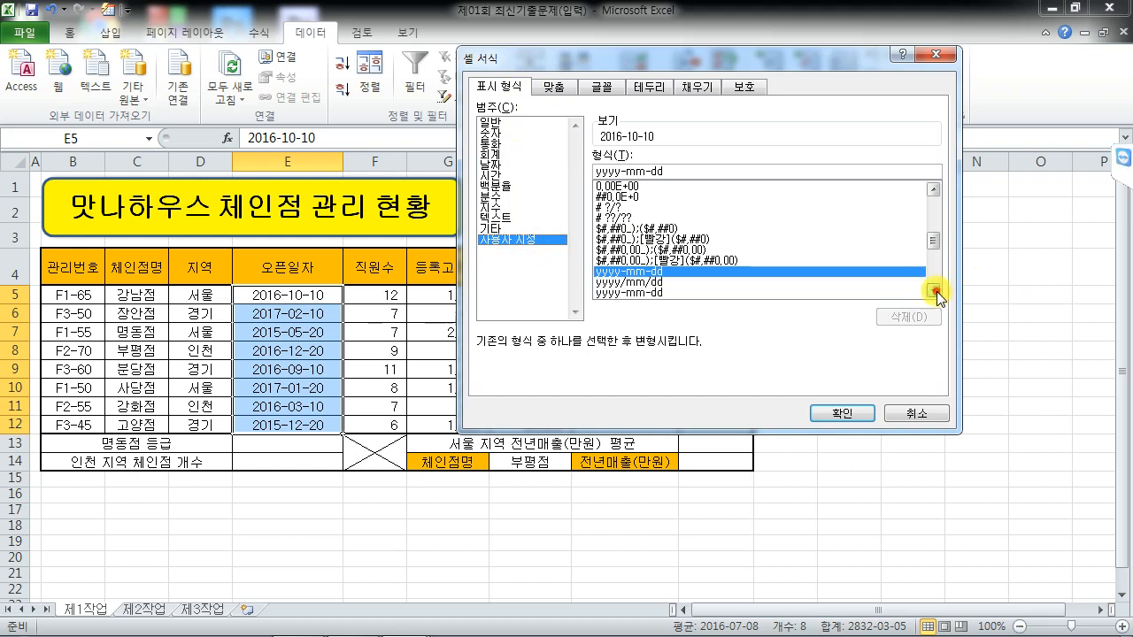
left_click(653, 272)
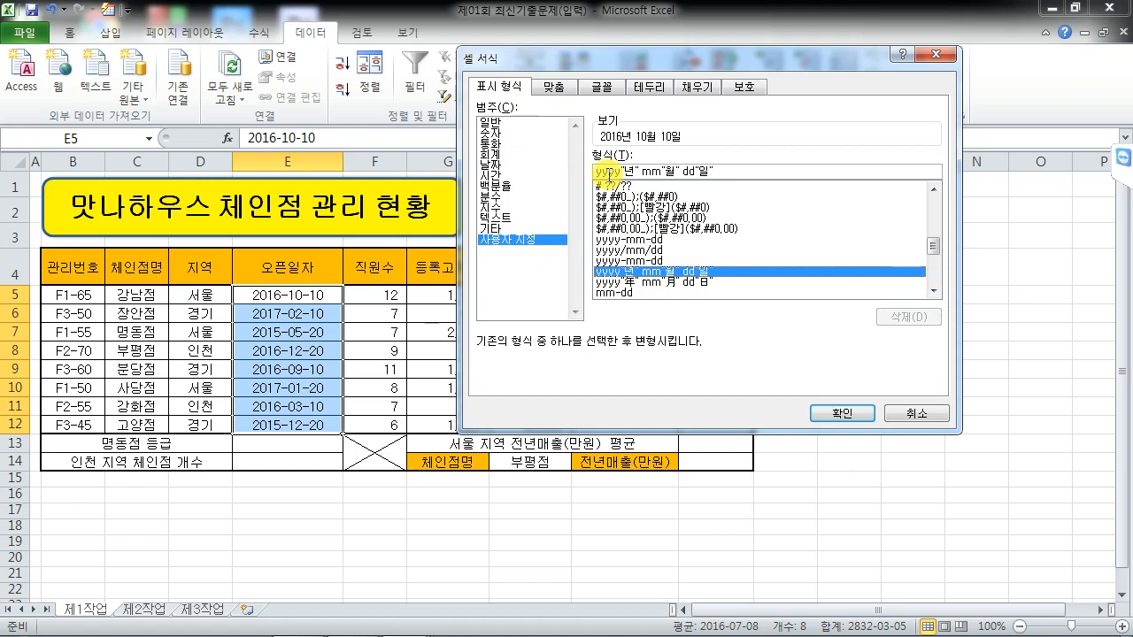
left_click_drag(609, 174, 509, 173)
key("Delete")
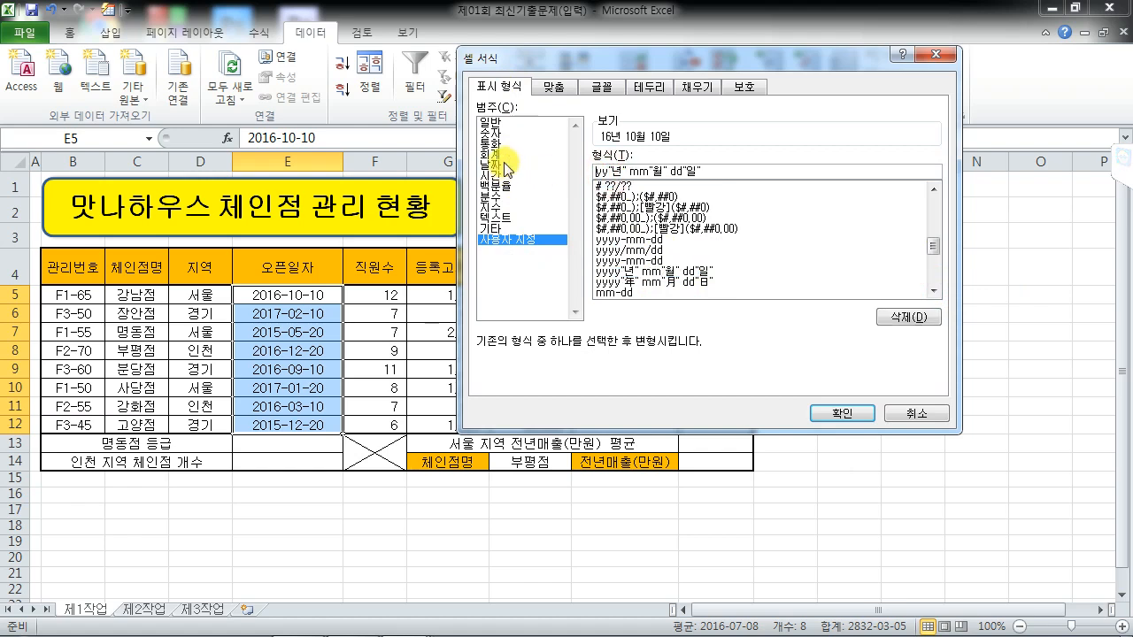
left_click(840, 413)
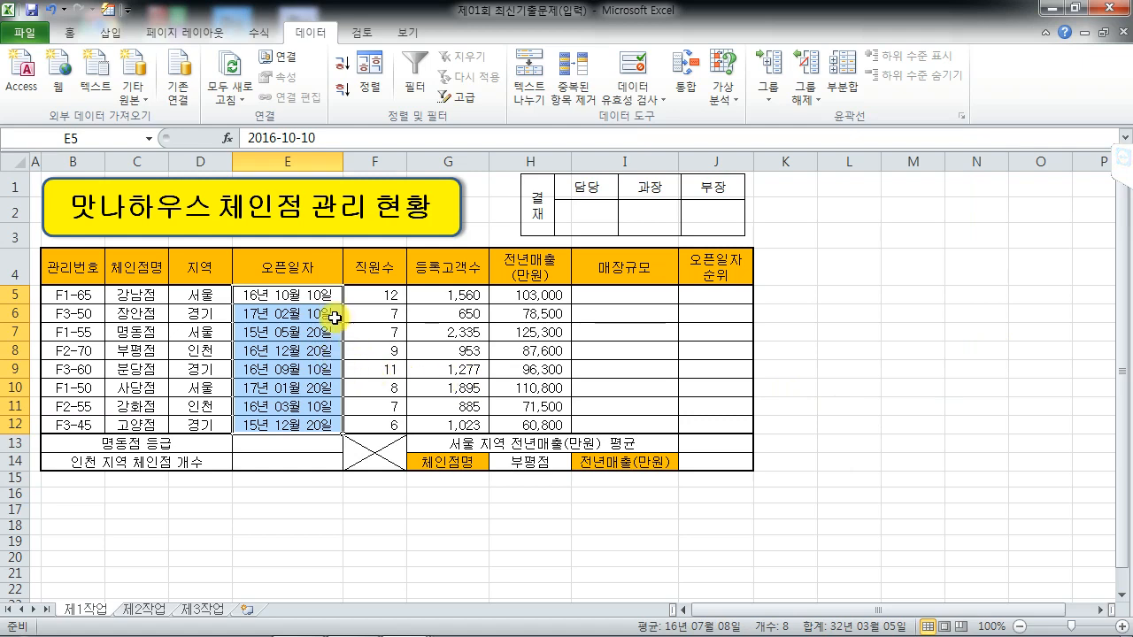
Define the name 오픈일자 for the range E5:E12.
left_click(91, 140)
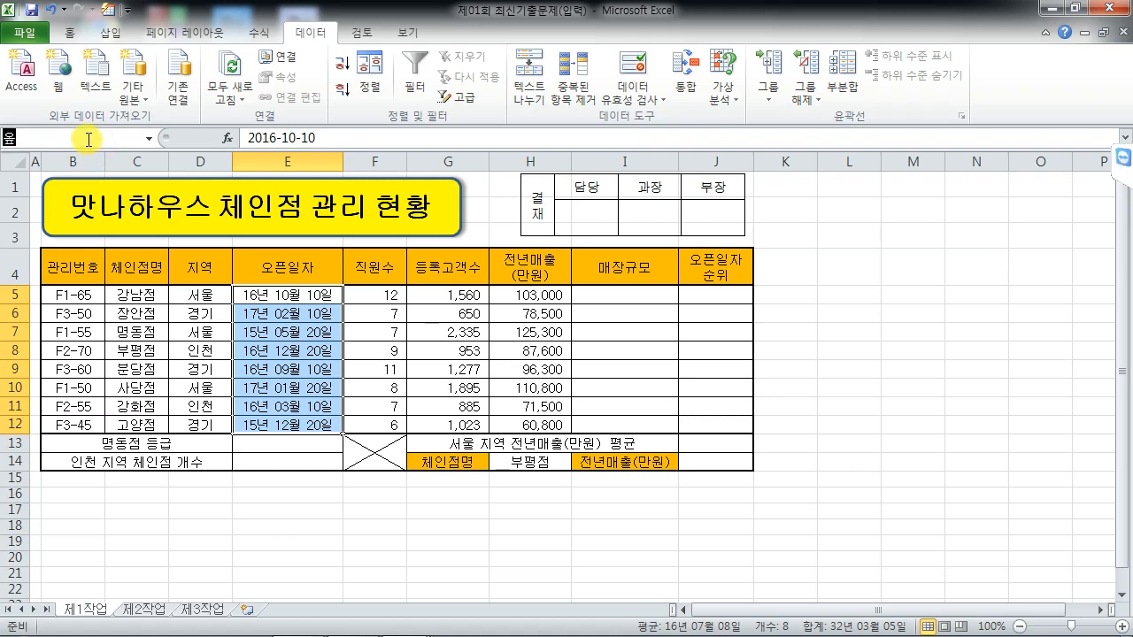
key("Return")
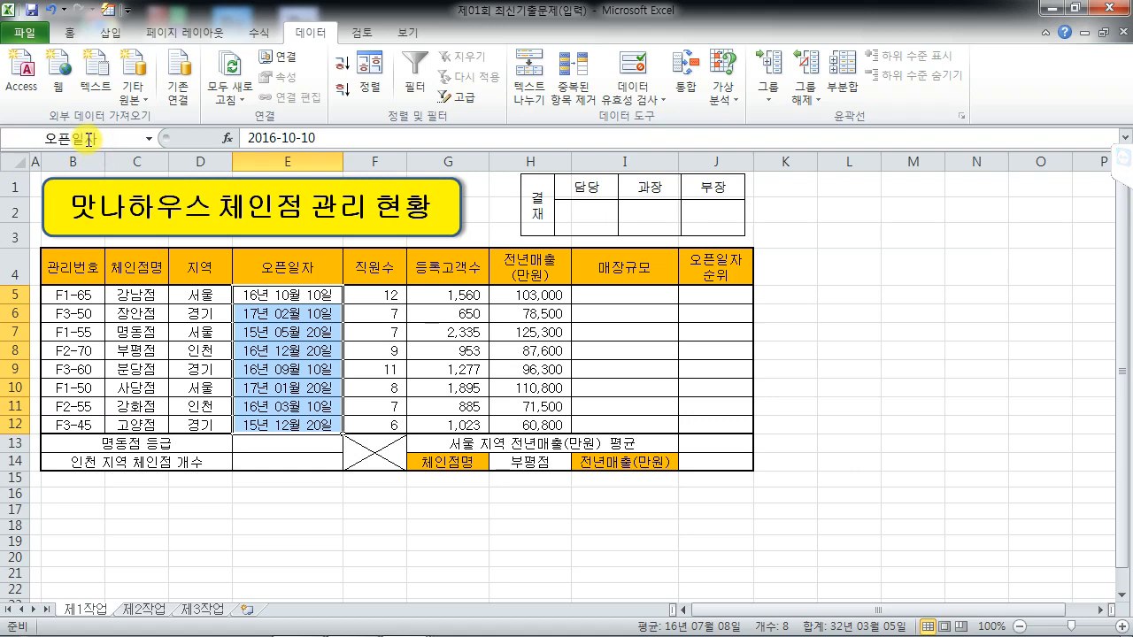
left_click(446, 334)
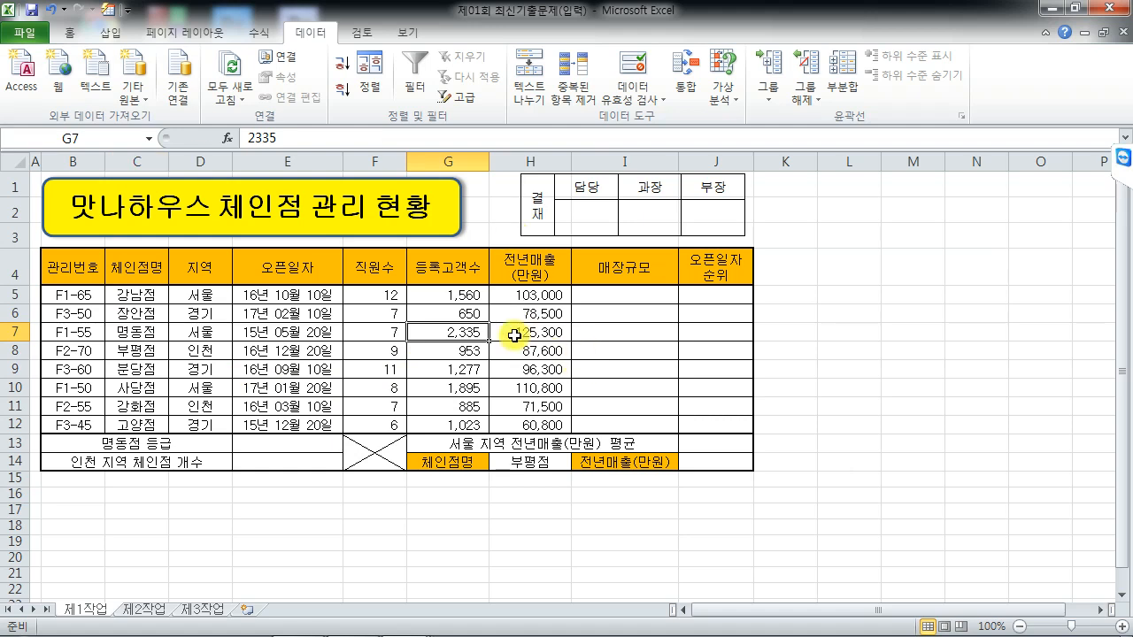
Copy B4:H12 from 제1작업 and paste it at B2 of 제2작업, keeping the source column widths.
left_click_drag(83, 265, 524, 428)
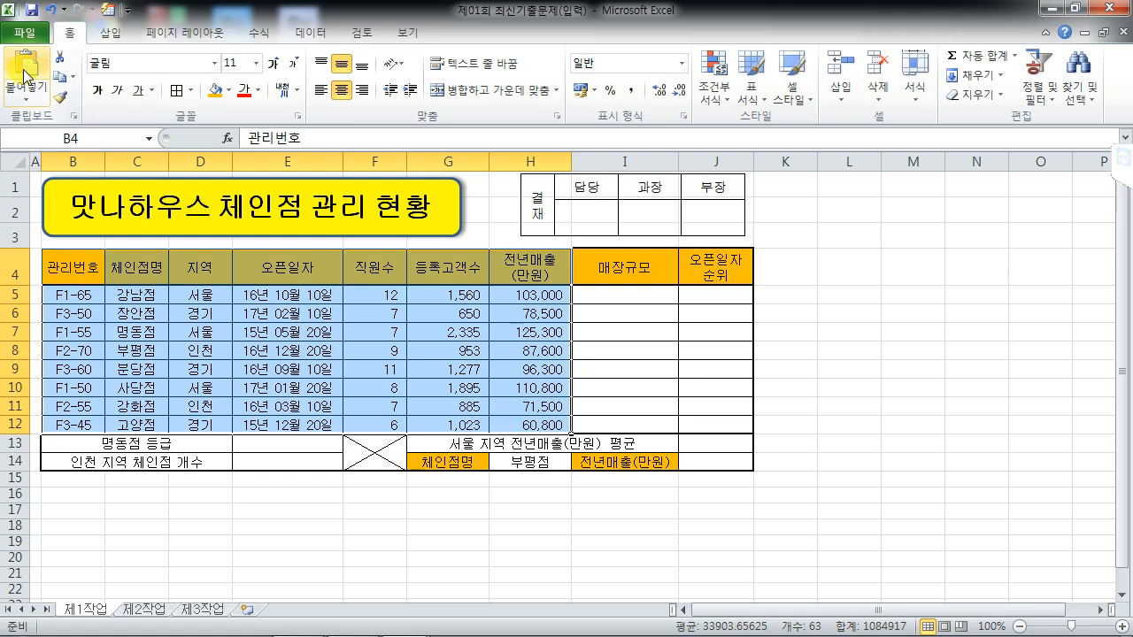
left_click(59, 77)
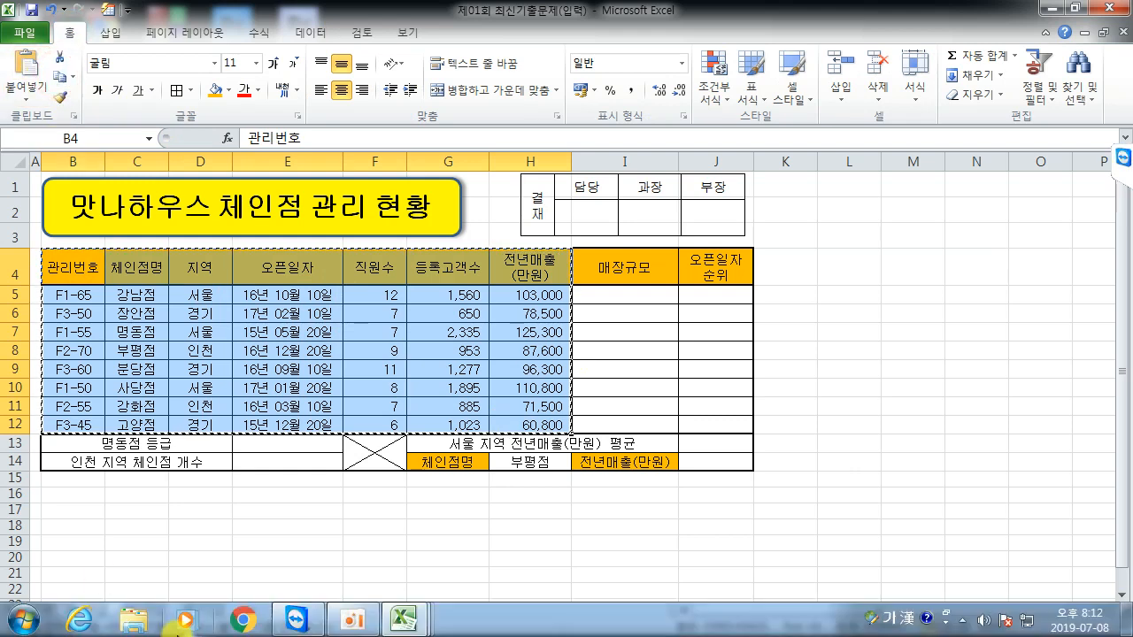
left_click(177, 540)
left_click(141, 609)
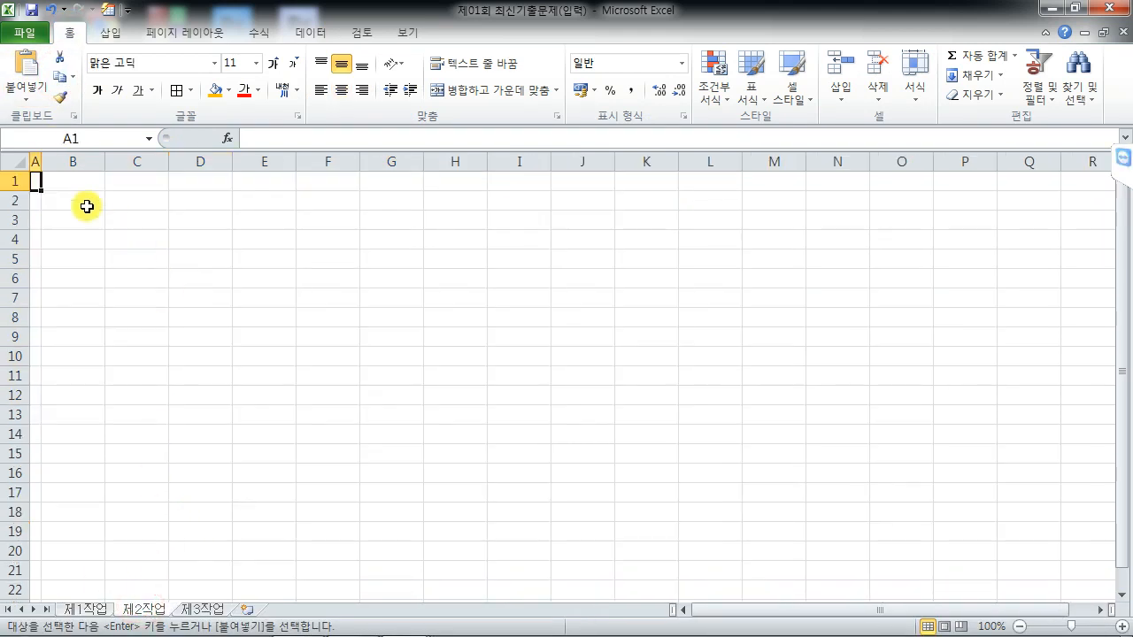
left_click(75, 199)
left_click(26, 96)
left_click(44, 161)
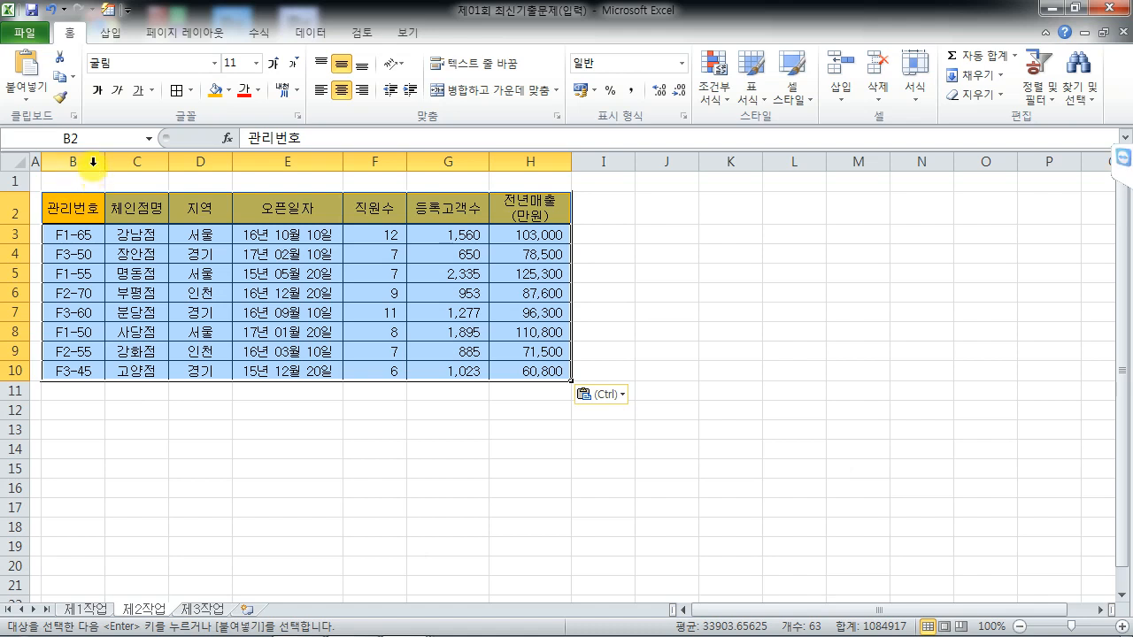
Merge and center B11:G11 and enter the label 전체 고객 등록수의 평균.
left_click_drag(80, 390, 447, 394)
left_click(477, 97)
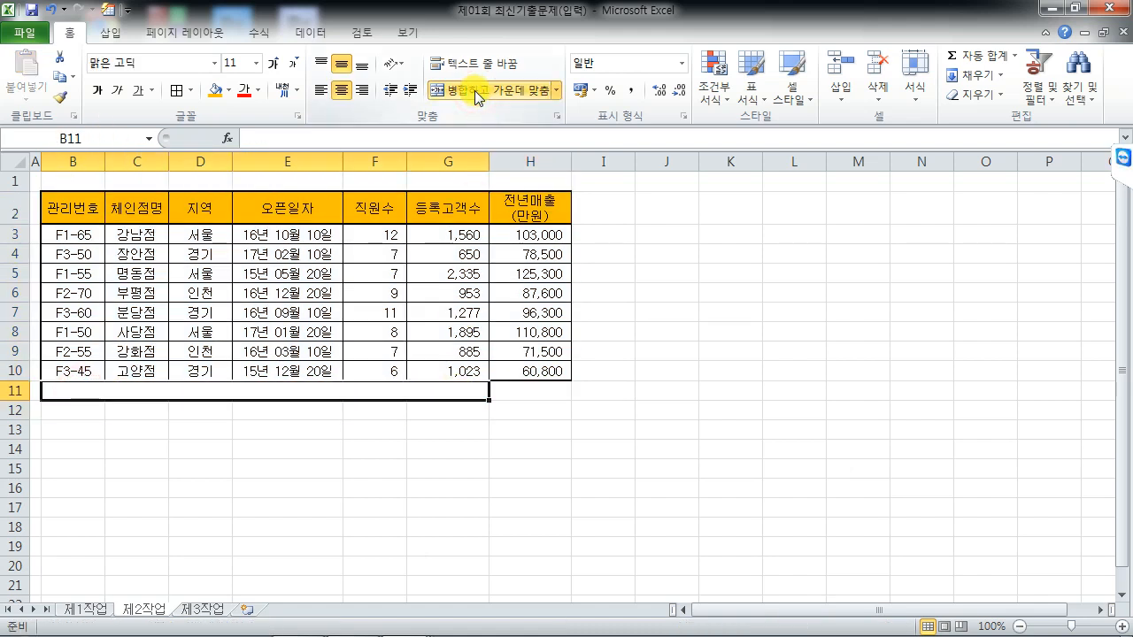
type("전")
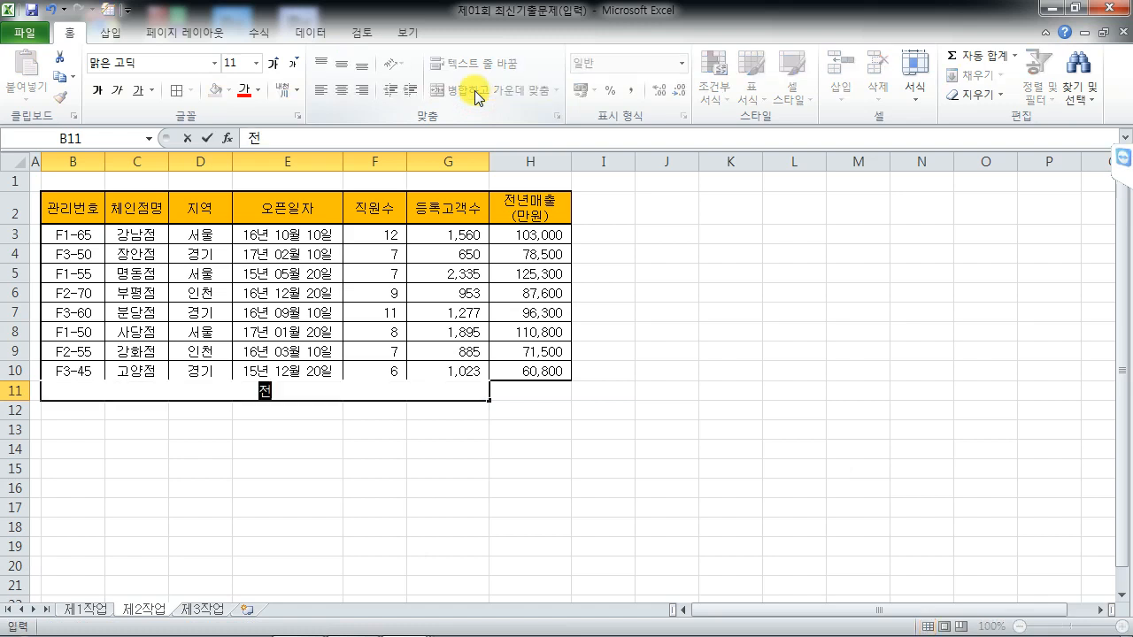
type("체 고개 등록수의 ㅍ")
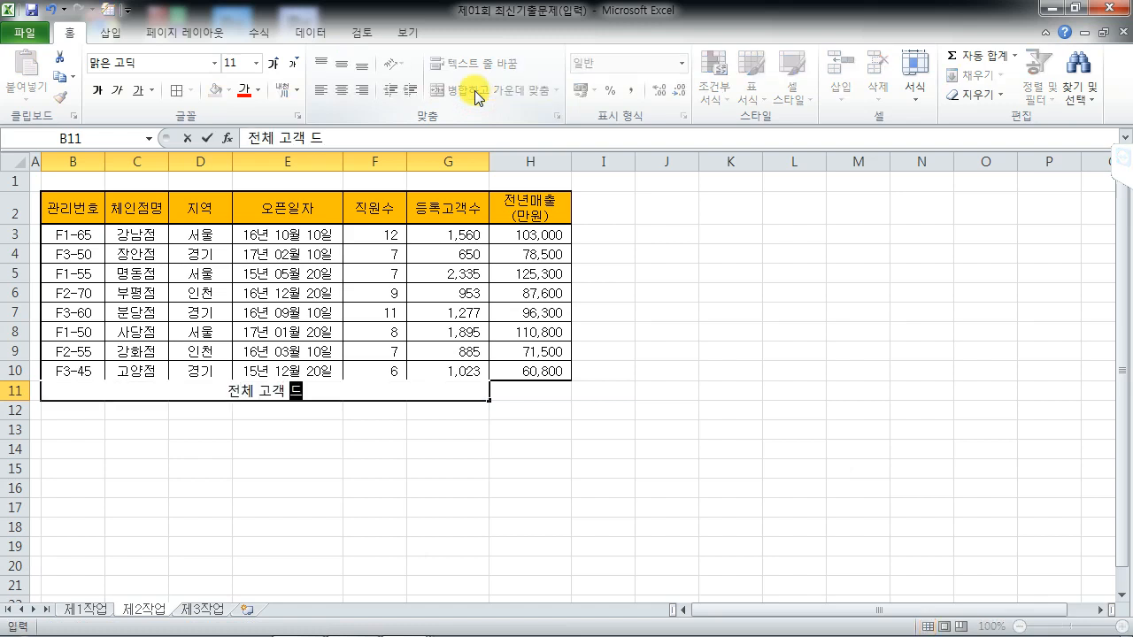
type("ㅕㅇㄱ")
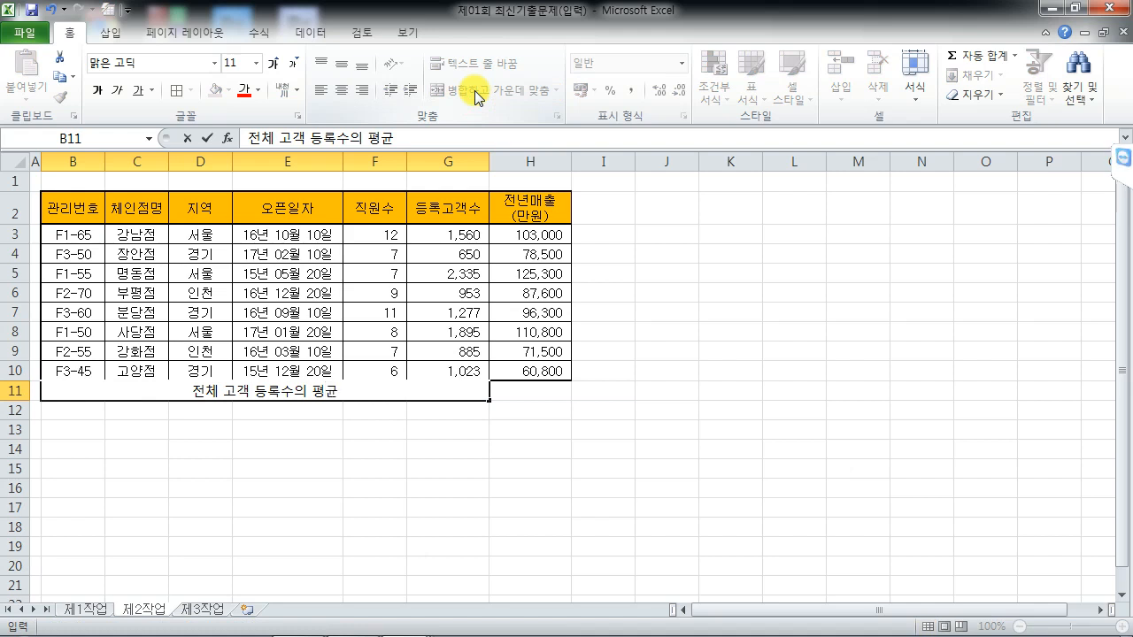
key("Tab")
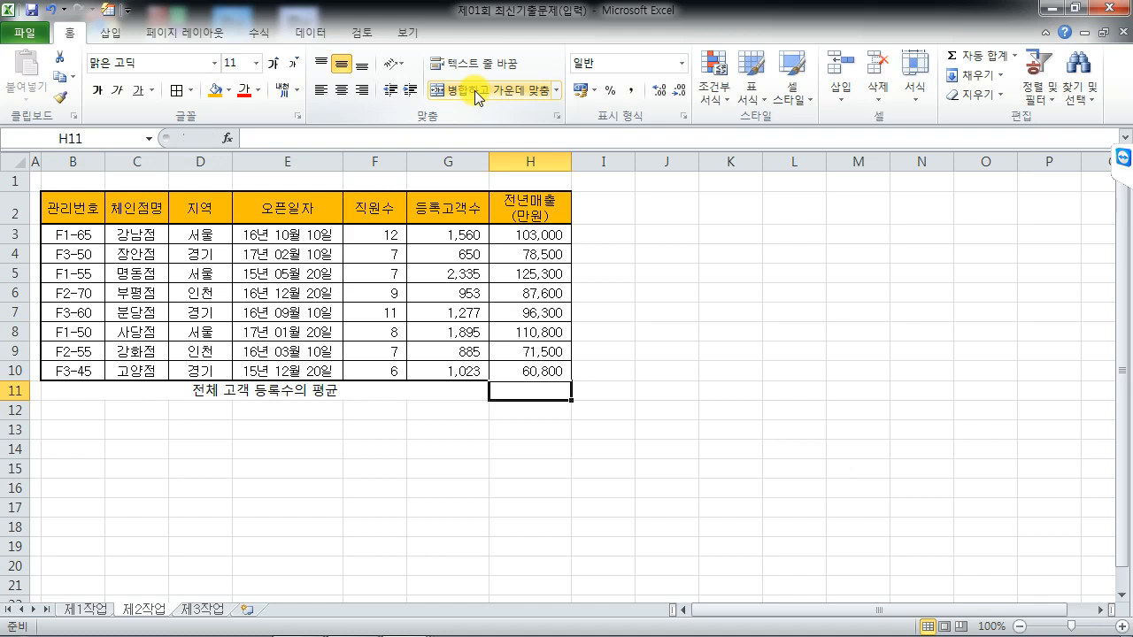
Calculate the average of the 등록고객수 values G3:G10 in H11.
left_click(1015, 55)
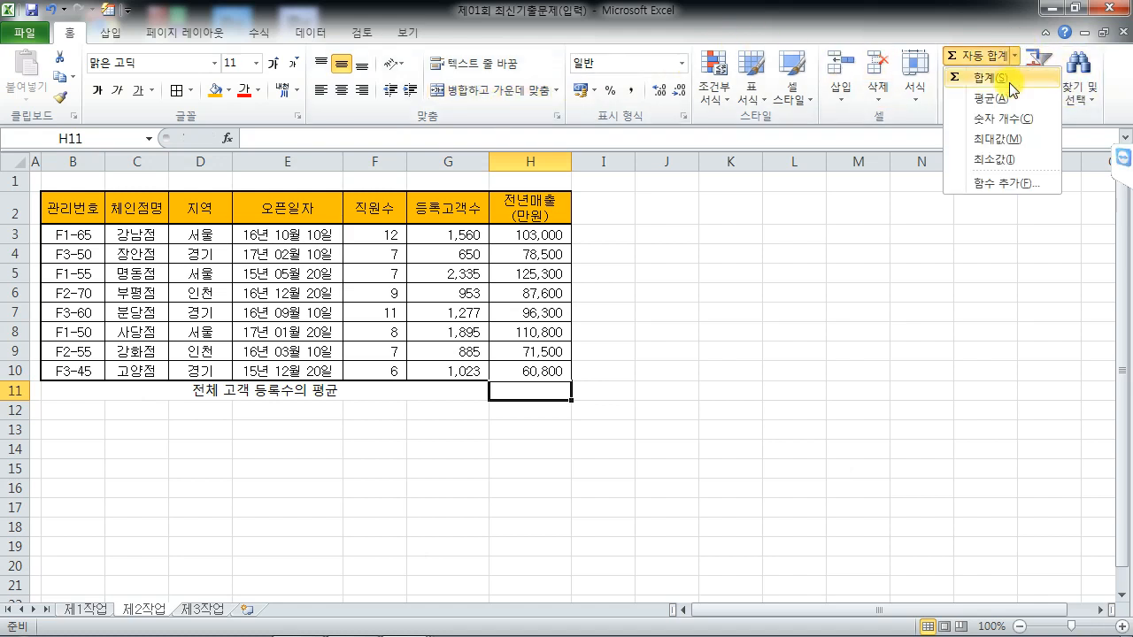
left_click(986, 96)
left_click_drag(448, 235, 512, 391)
key("Return")
Apply all borders to B11:H11 and a thick outside border around the table B2:H11.
left_click(325, 391)
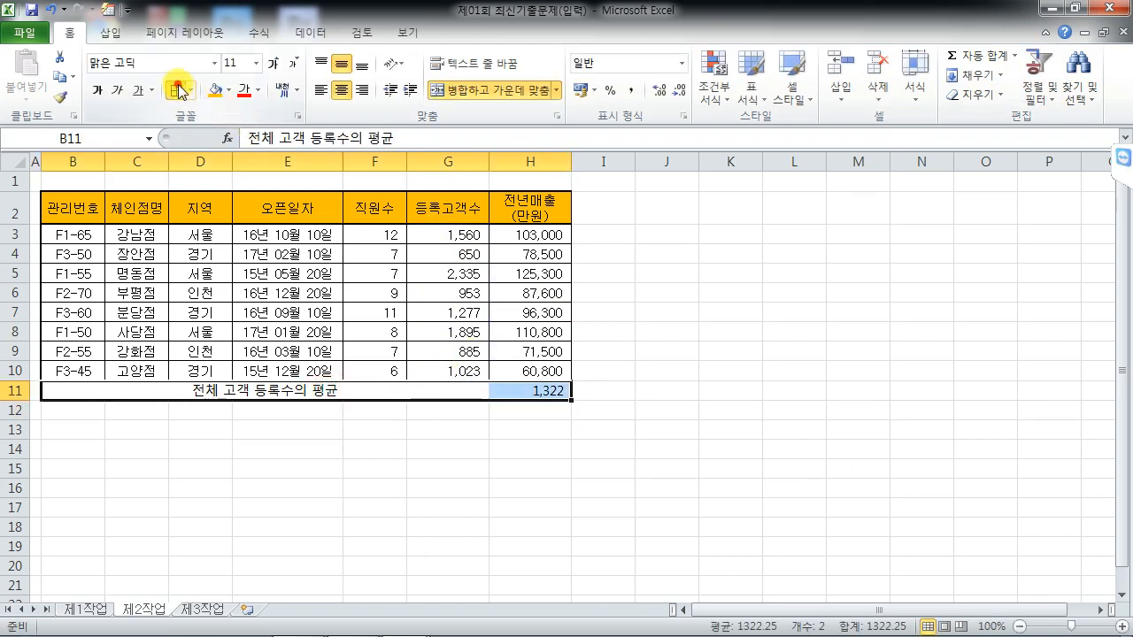
left_click_drag(63, 212, 494, 390)
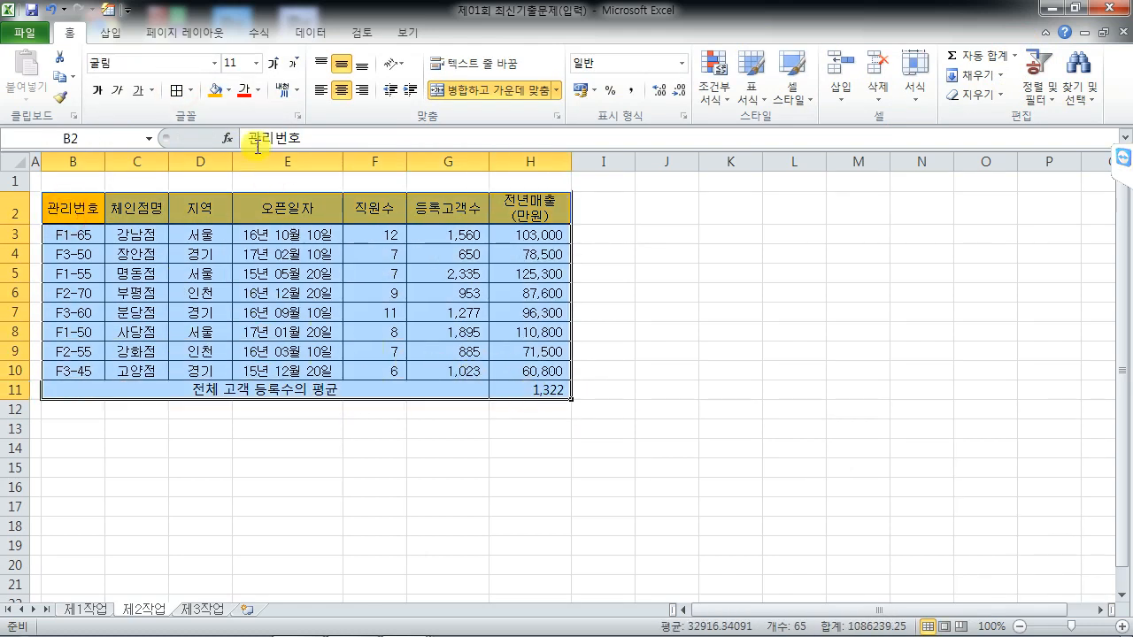
left_click(190, 90)
left_click(209, 279)
left_click(283, 314)
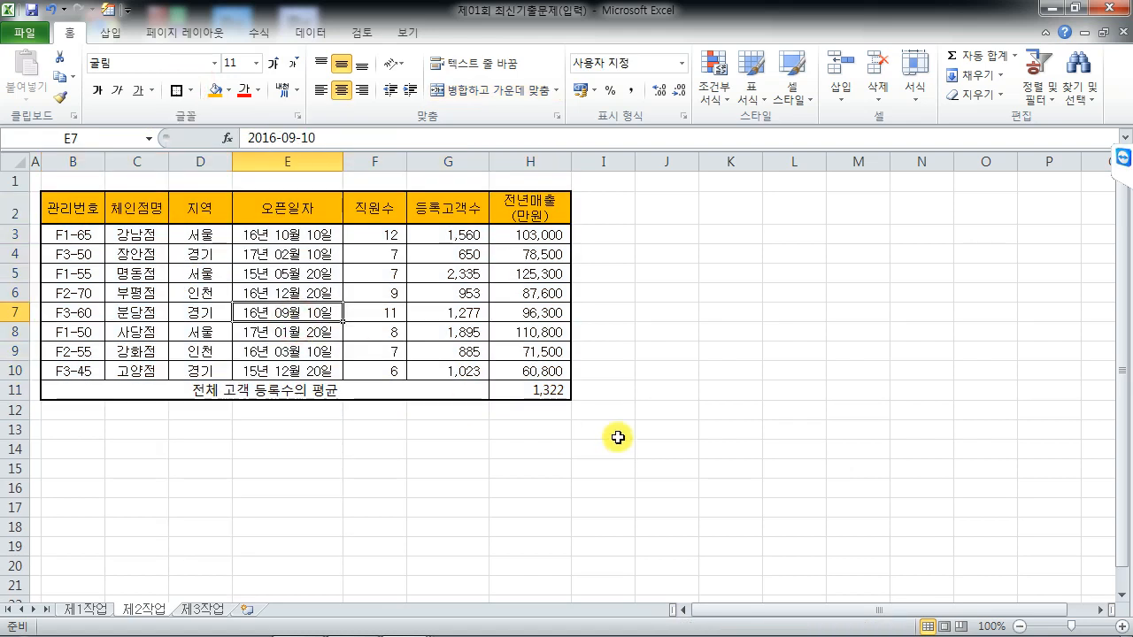
Run Goal Seek so the average in H11 reaches 1330 by changing cell G3, and accept the solution.
key("ctrl+End")
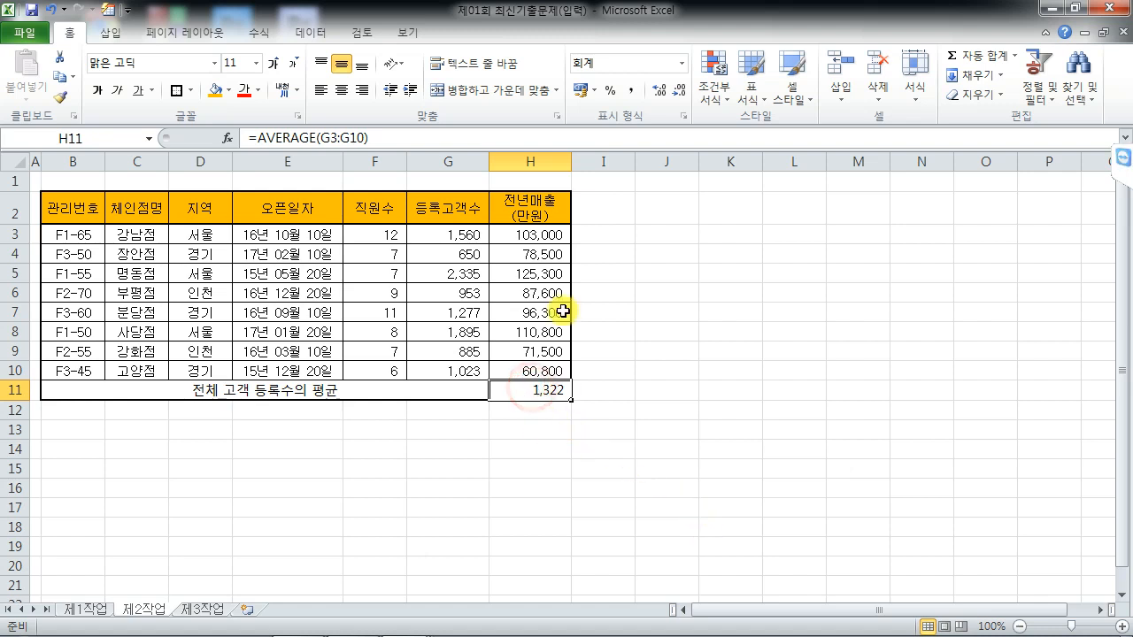
left_click(301, 33)
left_click(723, 89)
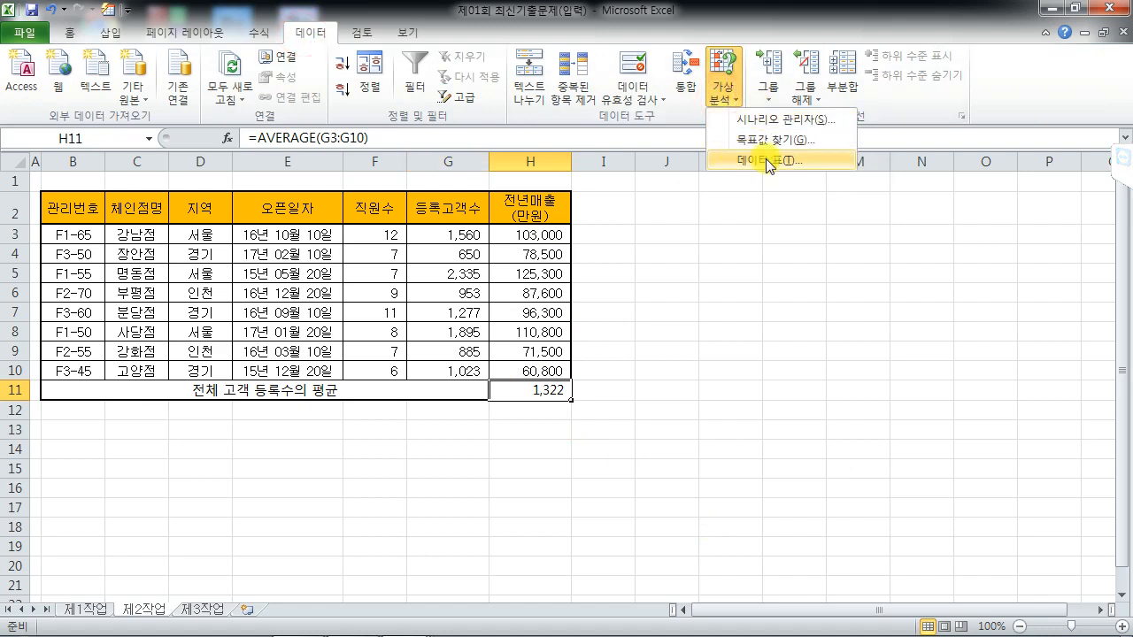
left_click(790, 140)
left_click(528, 393)
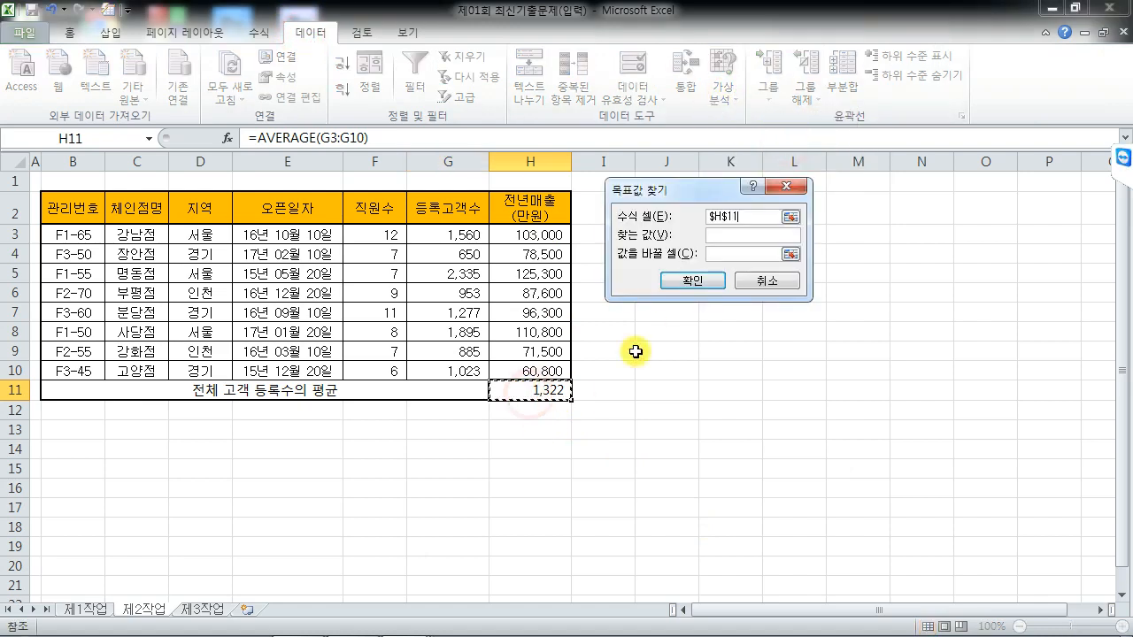
left_click(725, 237)
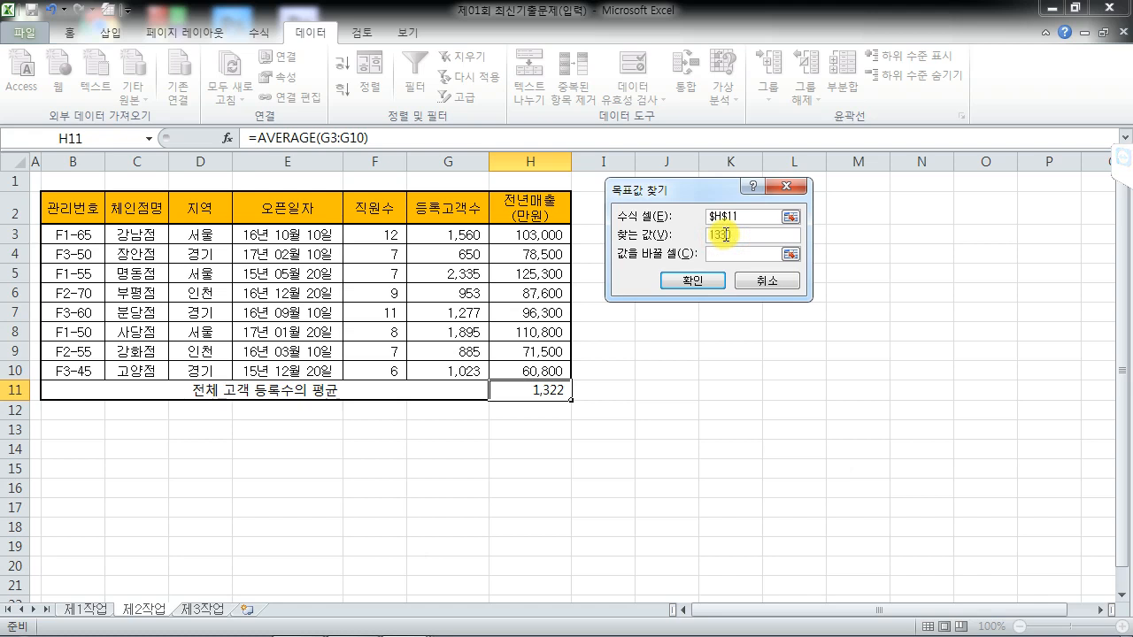
type("1330")
left_click(715, 253)
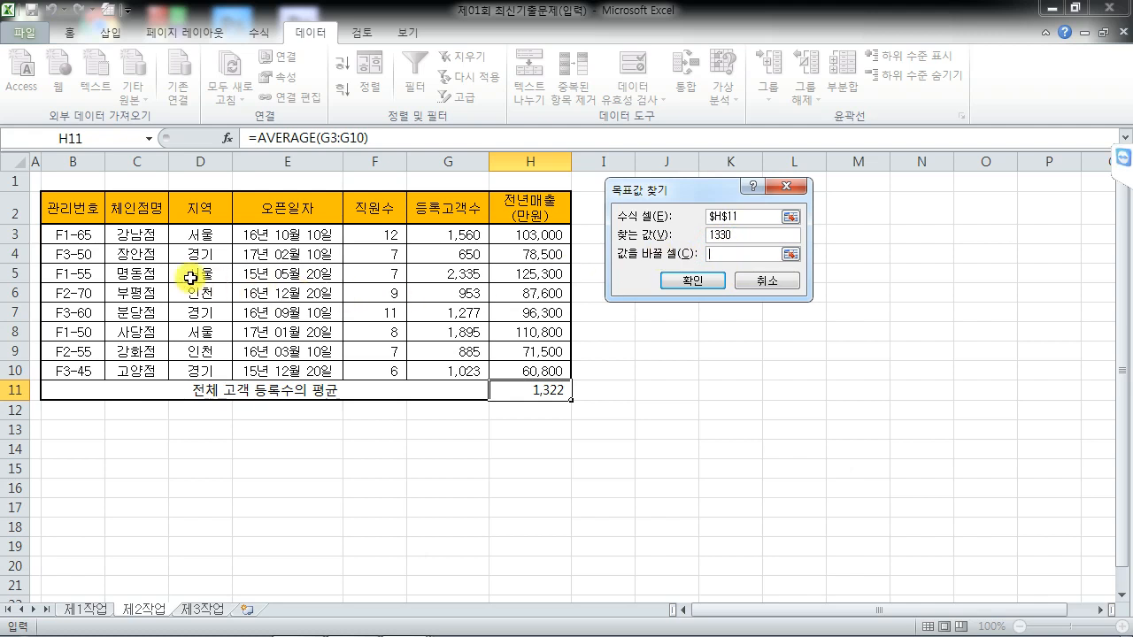
left_click(443, 235)
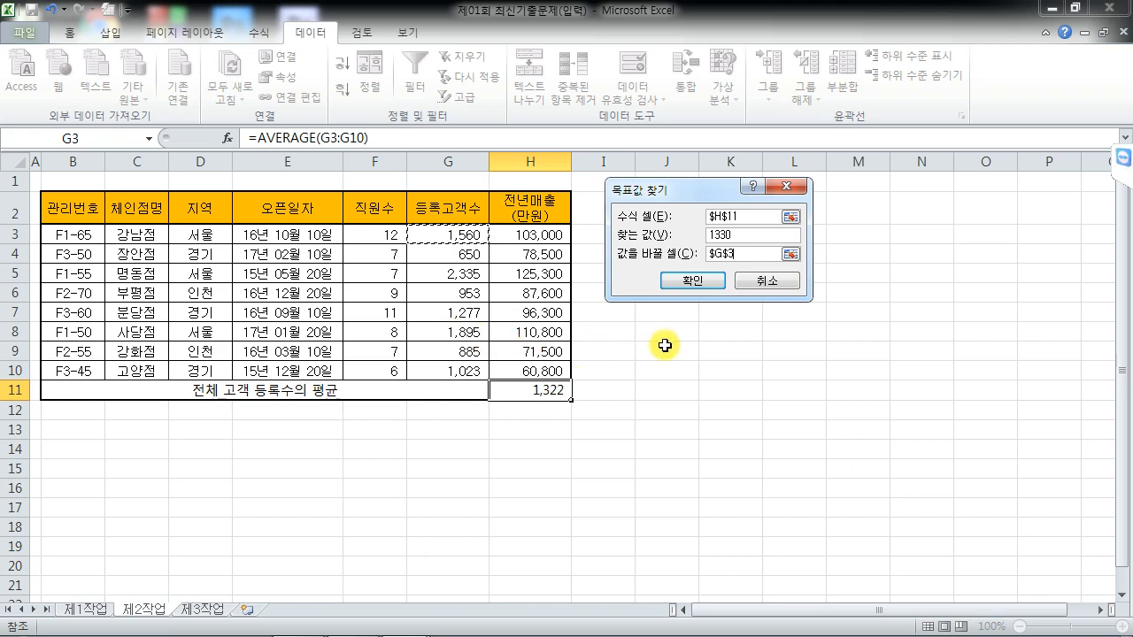
left_click(699, 282)
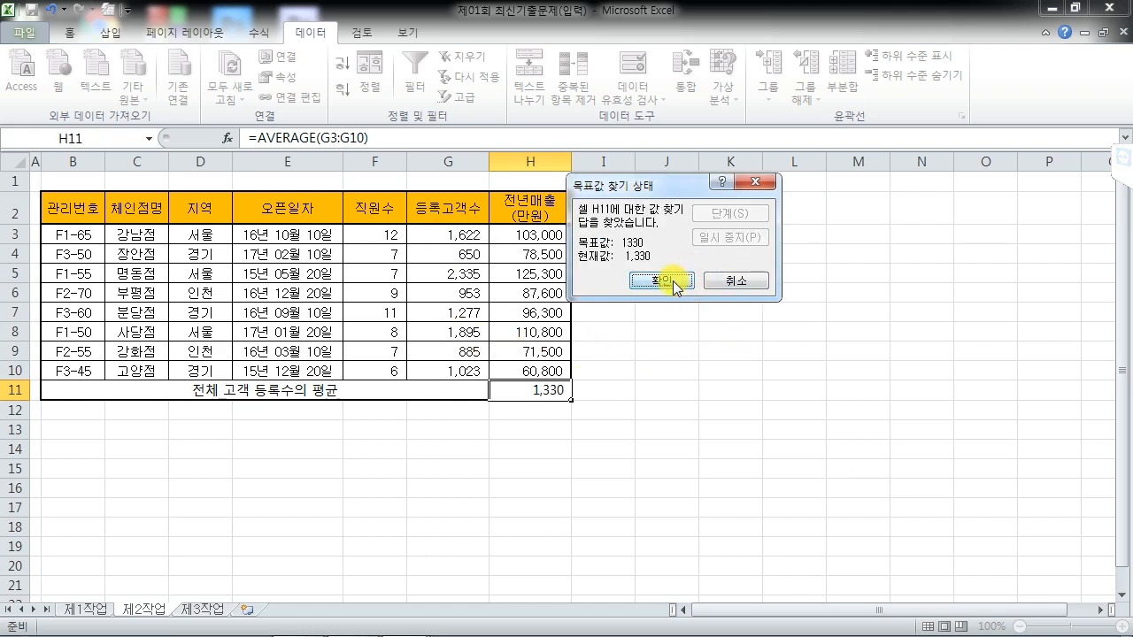
left_click(664, 279)
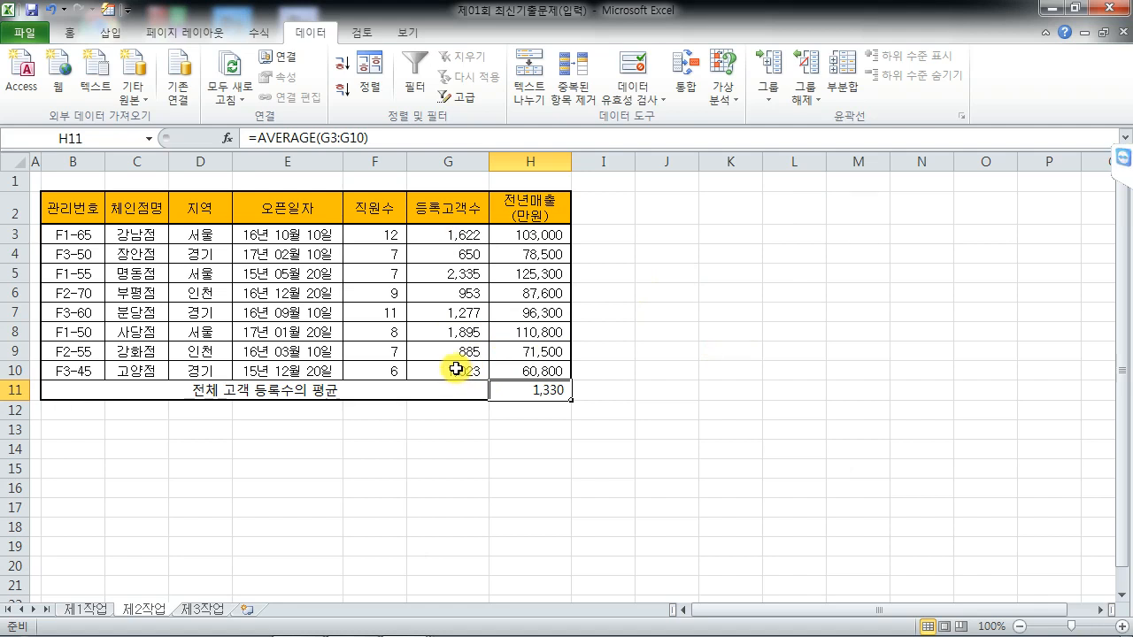
Enter the note 고급필터 in J2 and (추출) in J3 beside the table.
left_click(677, 217)
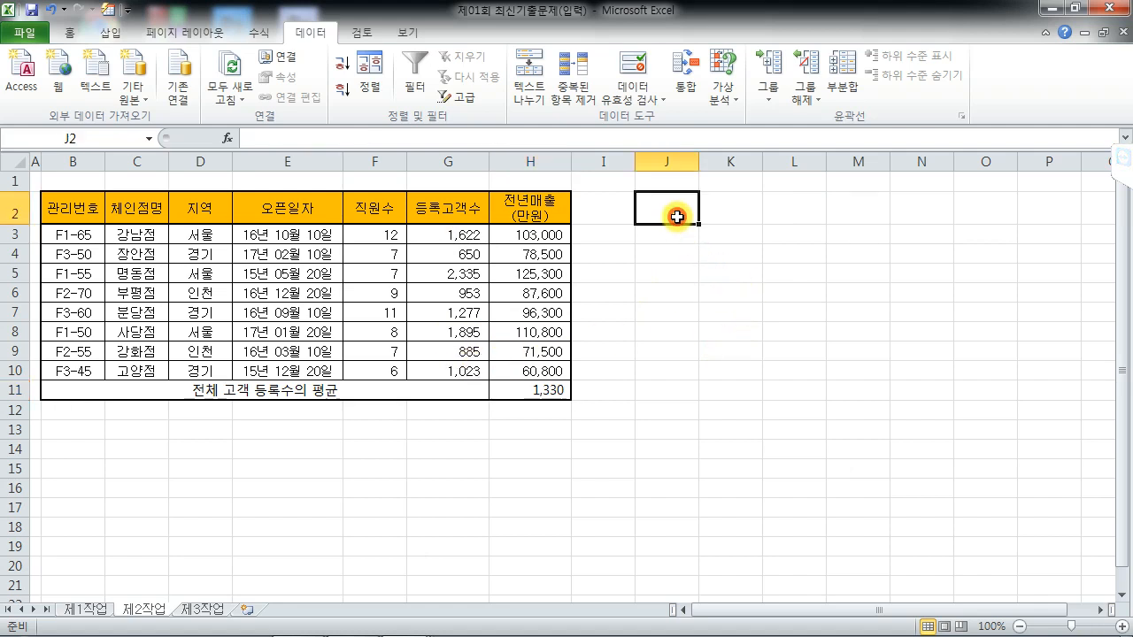
type("고그")
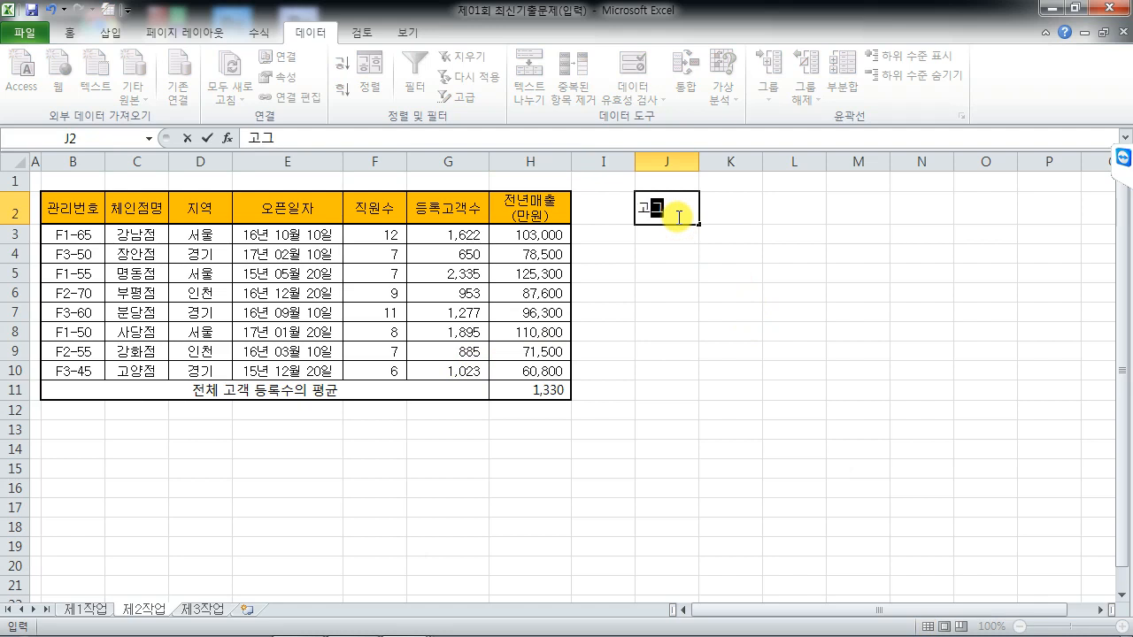
type("필터")
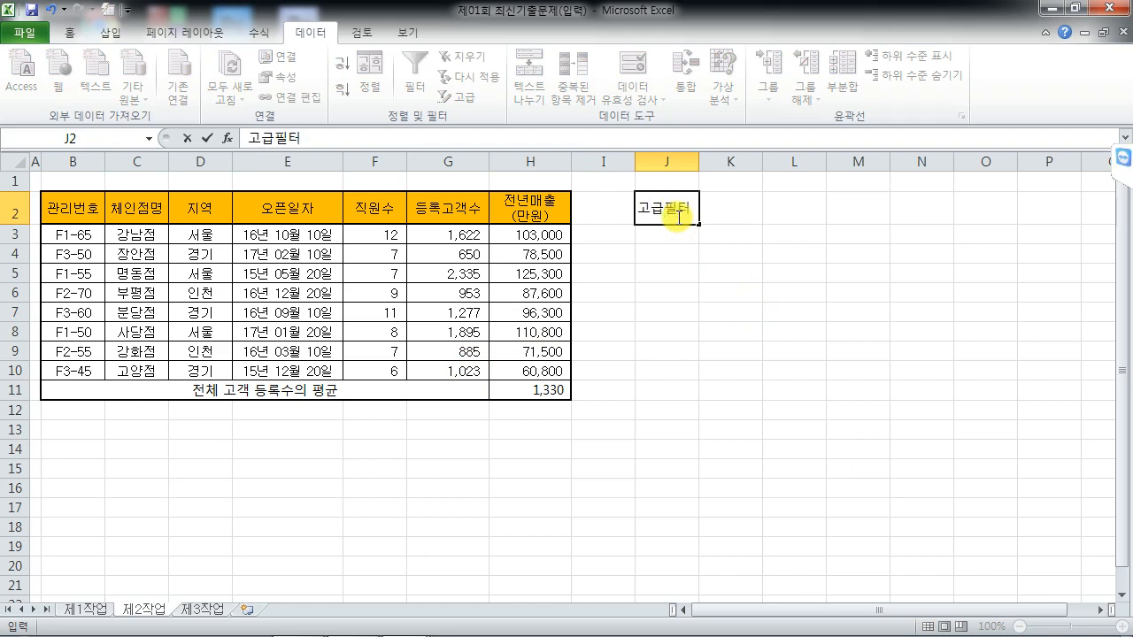
key("Right")
key("Down")
key("Left")
type("(")
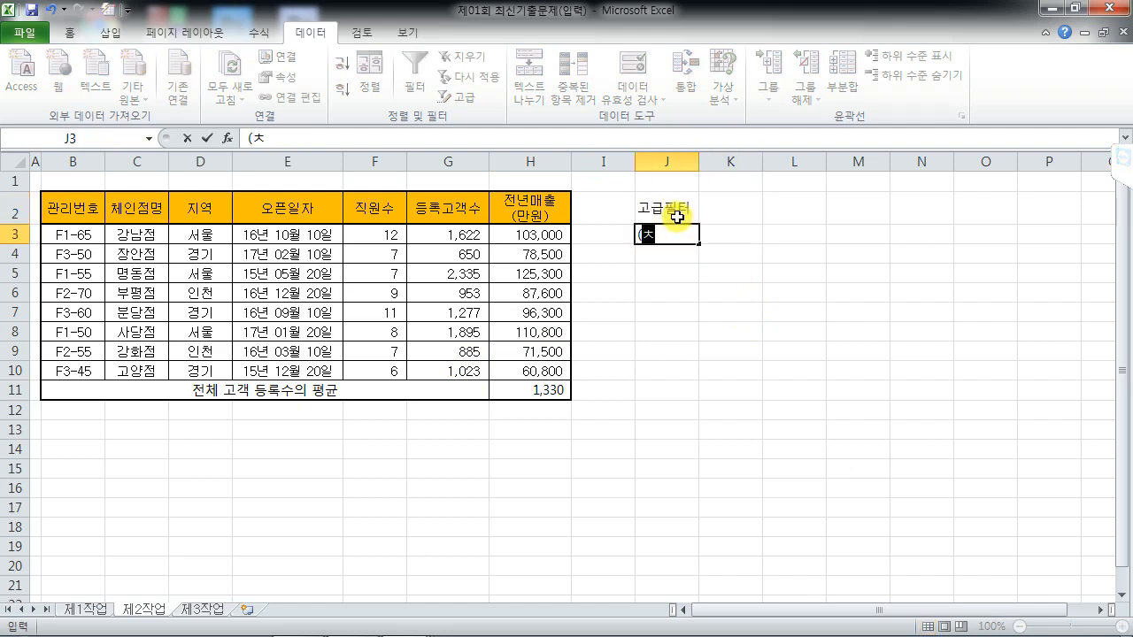
type("추출)")
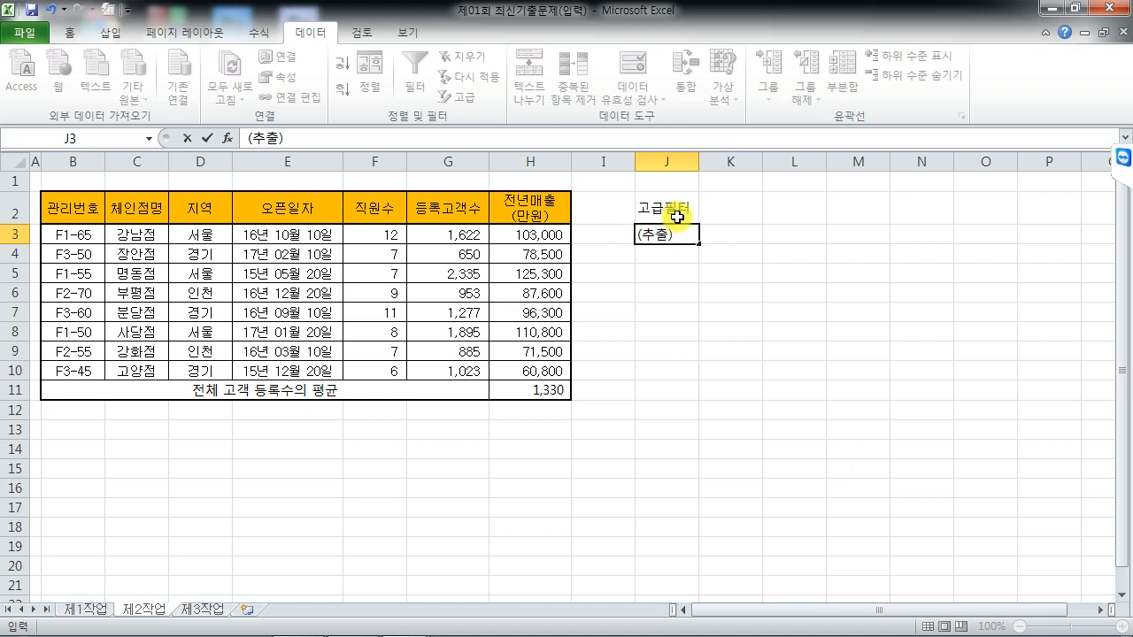
List the advanced filter elements in column L: 원본 data in L2, 조건 in L4 and 복사 위치 in L6.
key("Right")
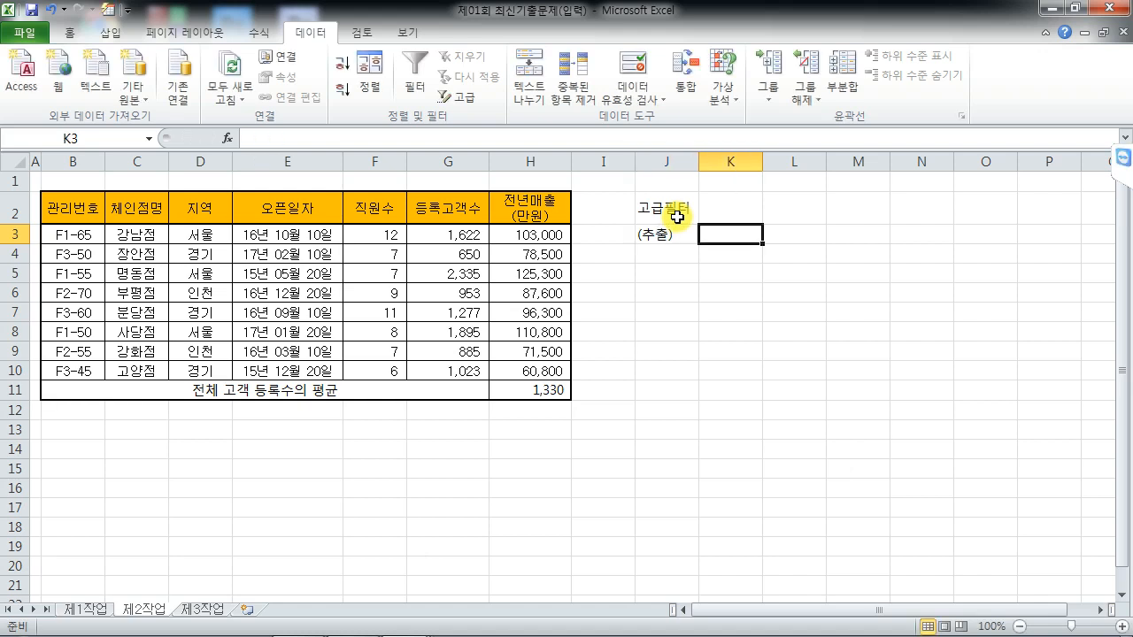
key("Right")
key("Up")
type("원본")
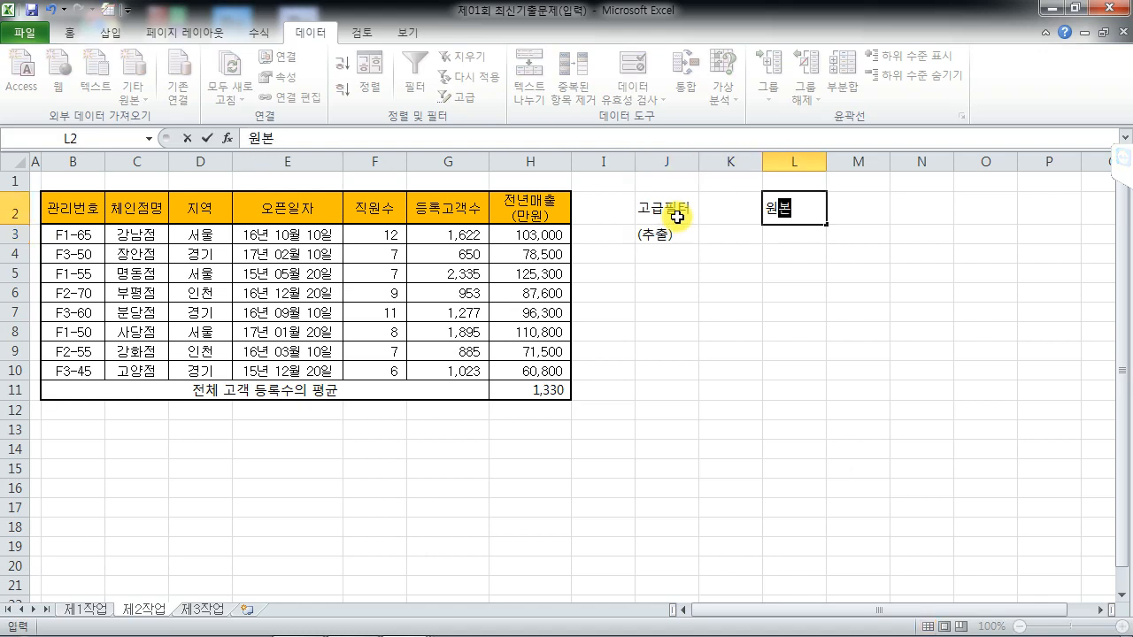
key("Return")
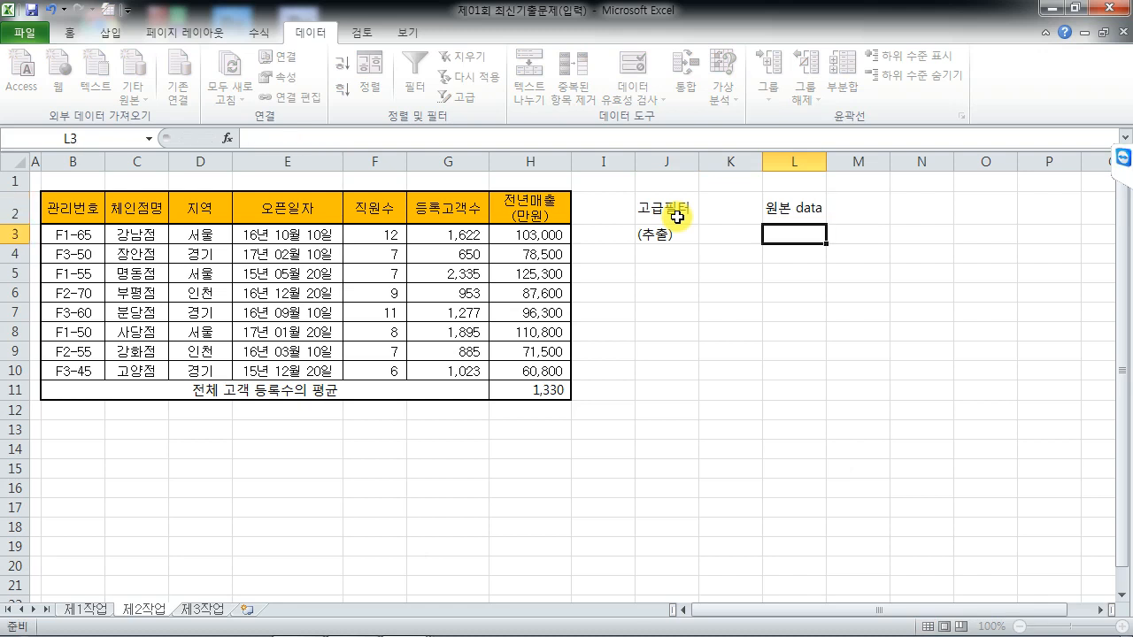
key("Down")
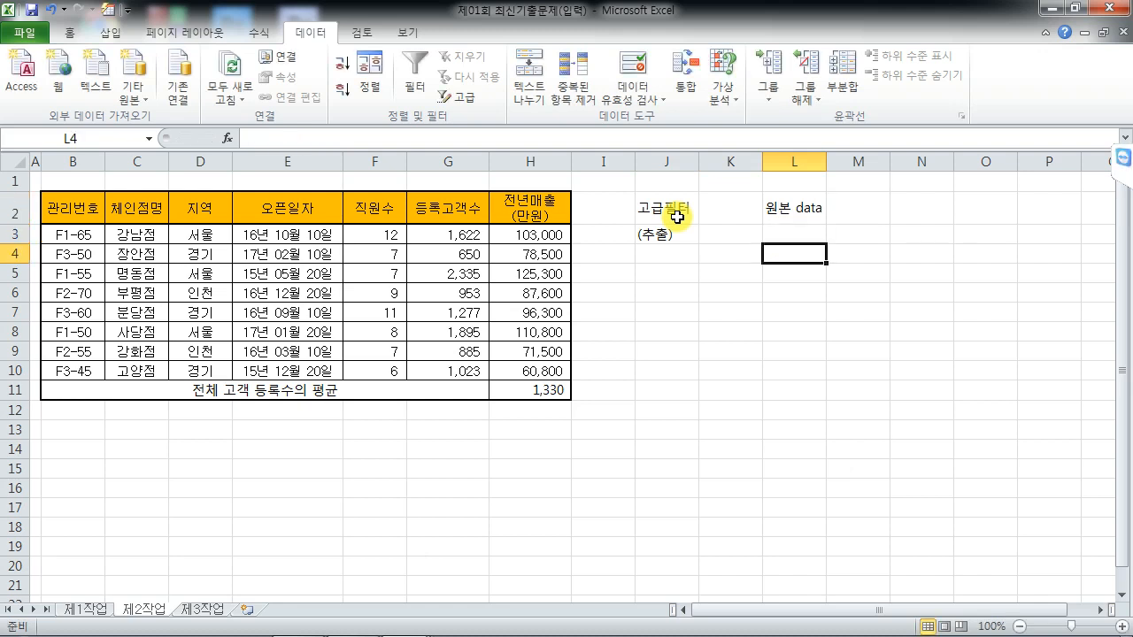
type("조건")
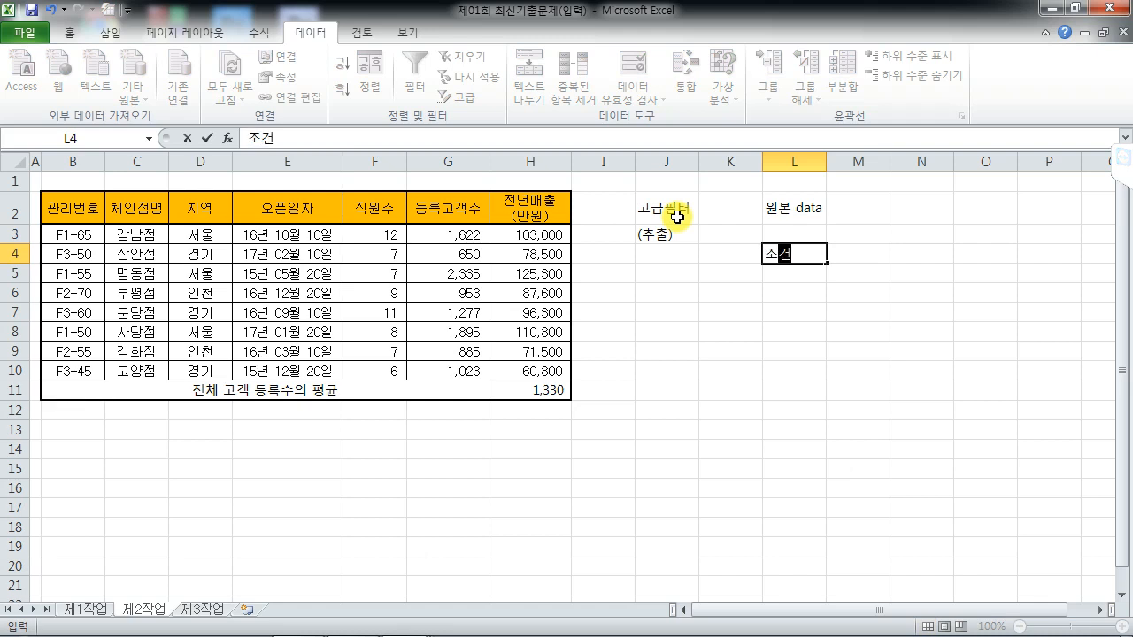
key("Return")
key("Return")
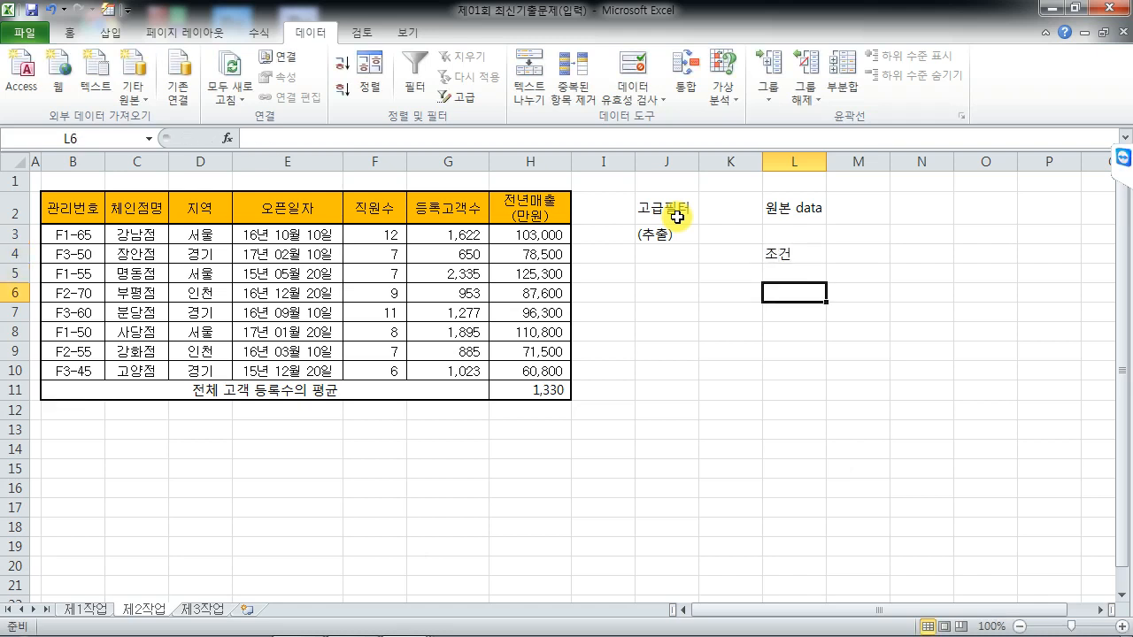
type("ㅂ")
key("BackSpace")
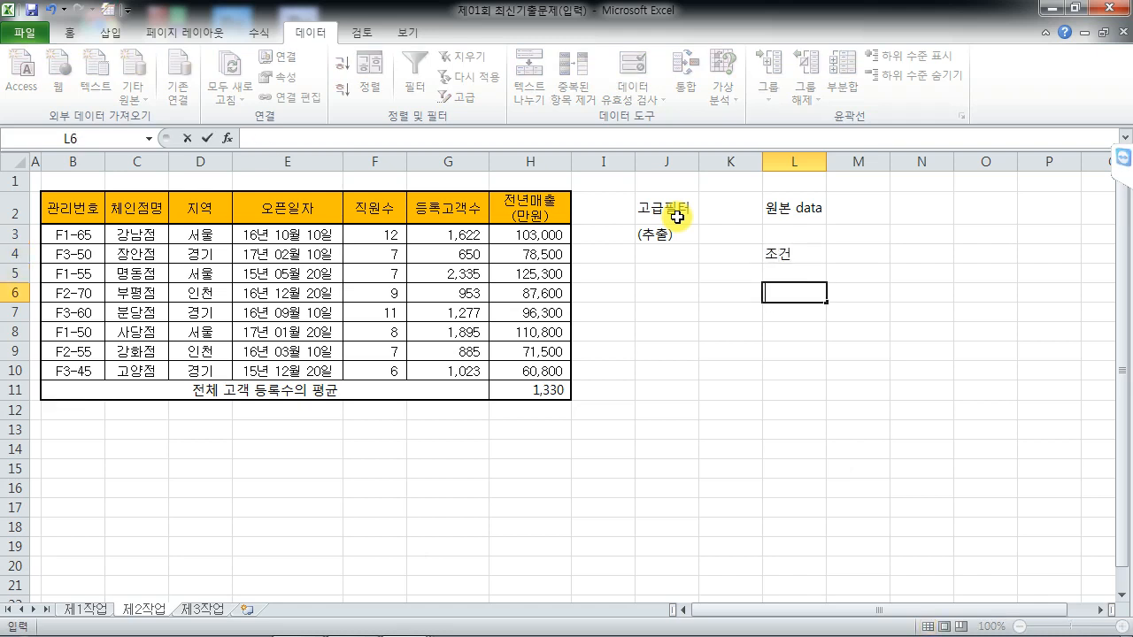
type("복사 위치")
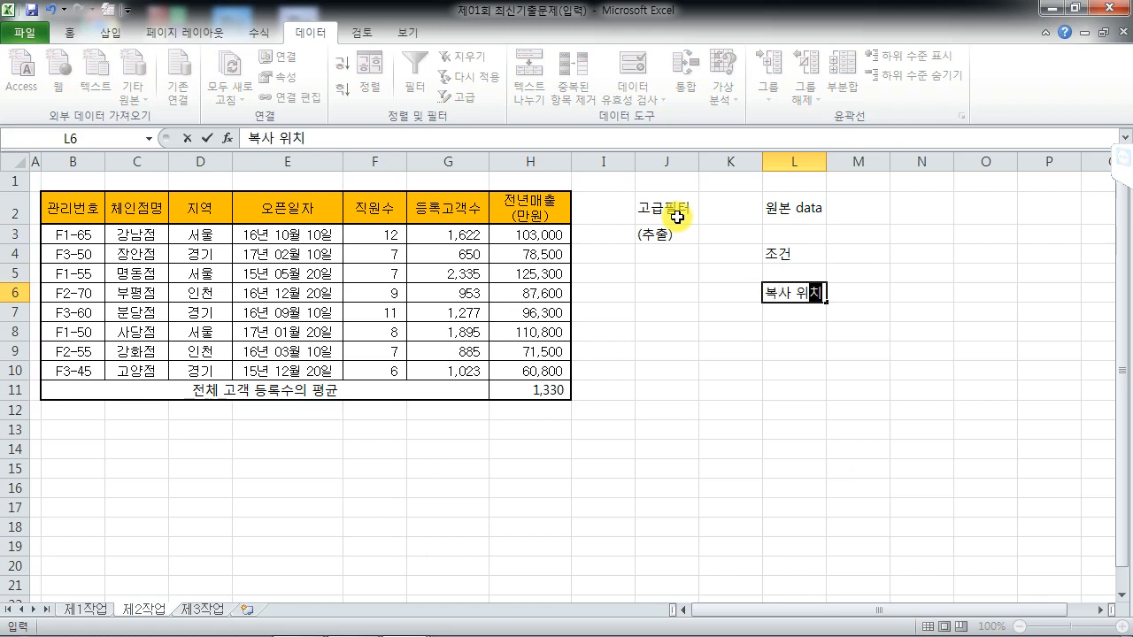
key("Return")
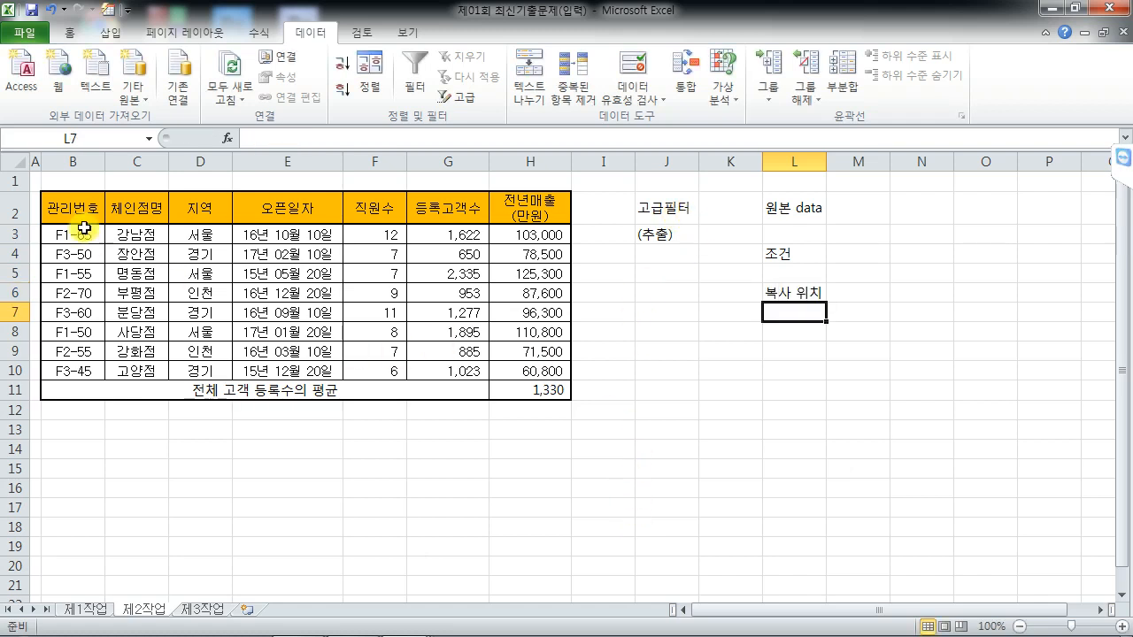
left_click_drag(76, 206, 543, 376)
left_click(791, 253)
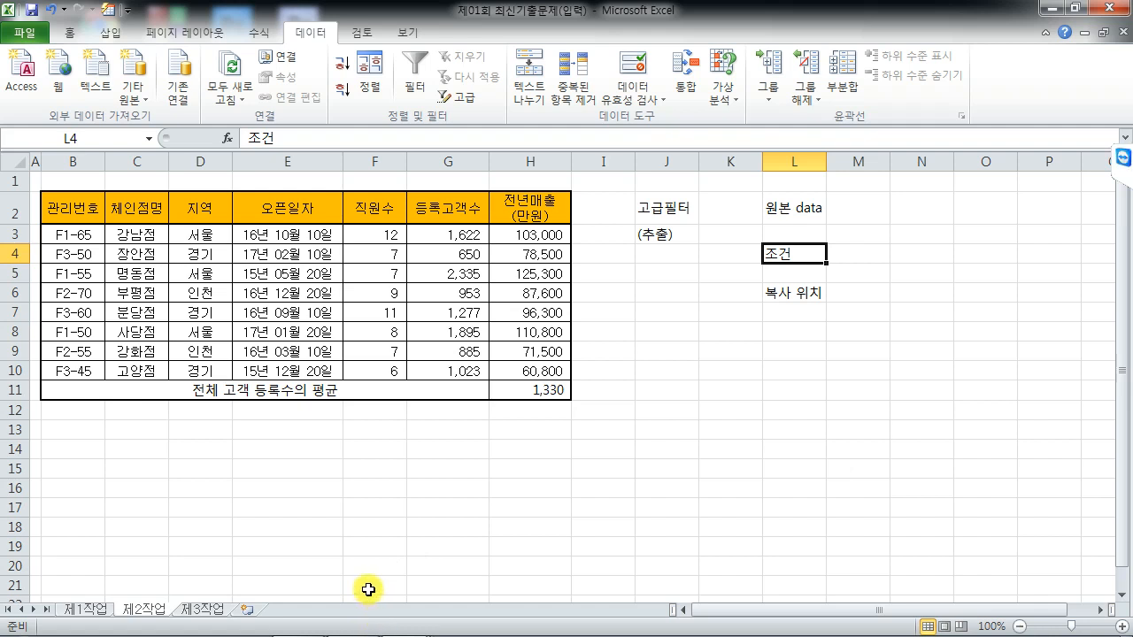
left_click_drag(186, 206, 194, 351)
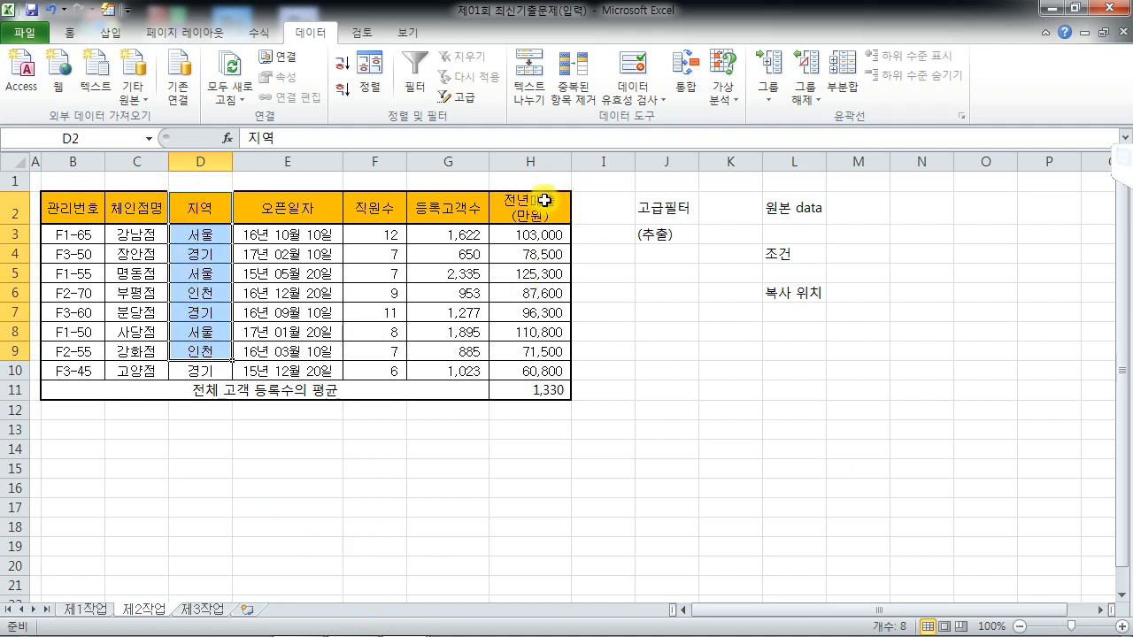
Copy the 지역 and 전년매출(만원) headers from D2 and H2 and paste them at B14.
left_click(200, 212)
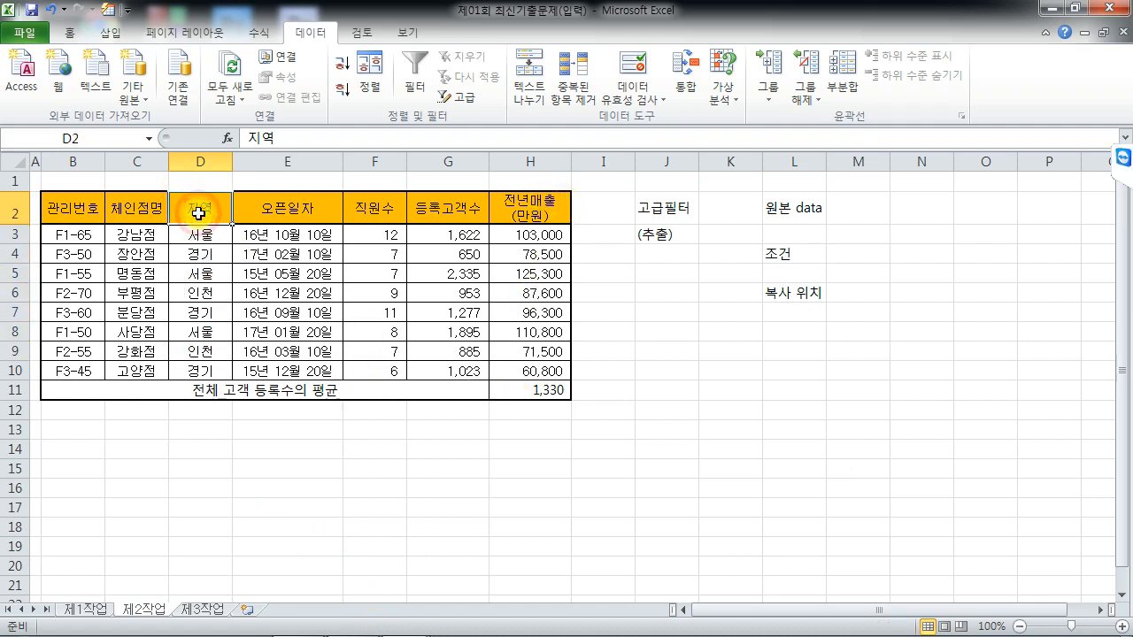
left_click(538, 213, "ctrl")
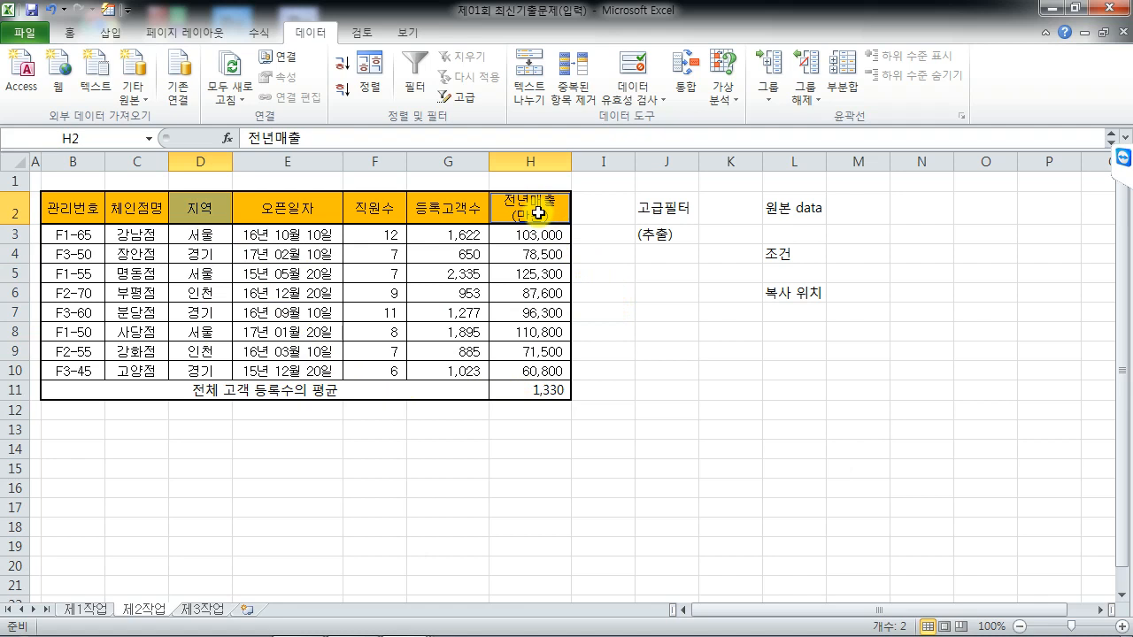
key("ctrl+c")
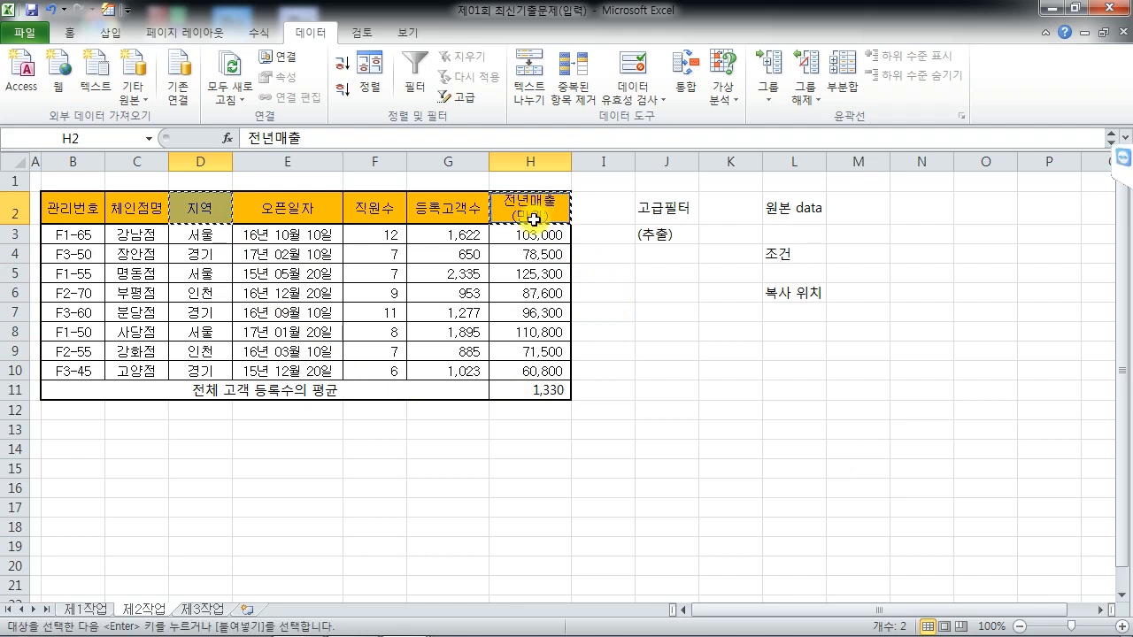
left_click(63, 450)
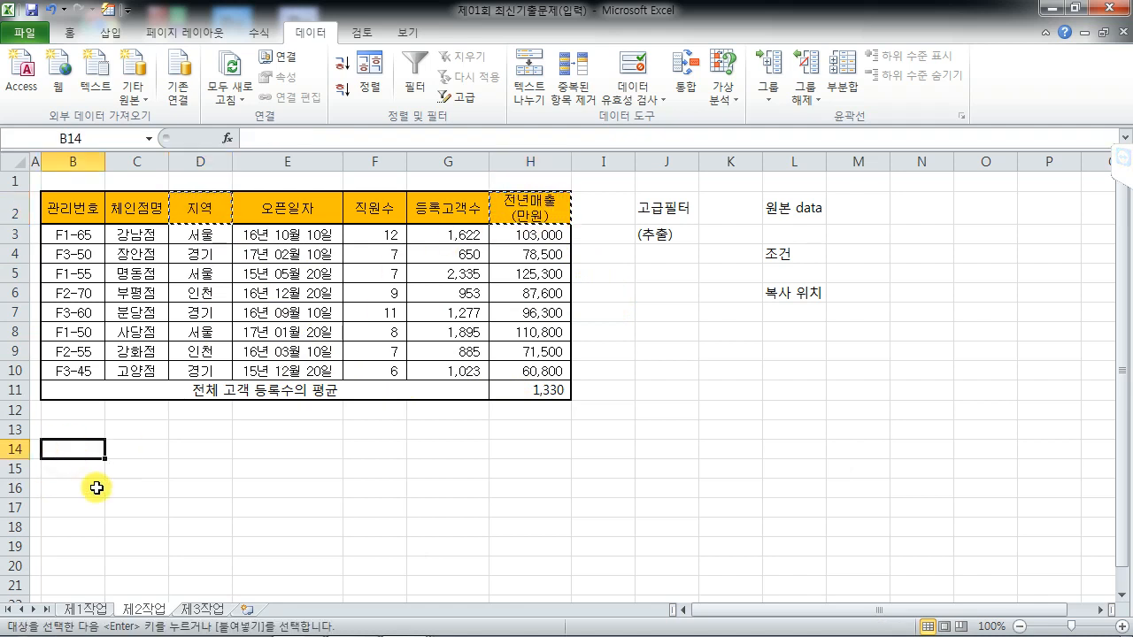
key("ctrl+v")
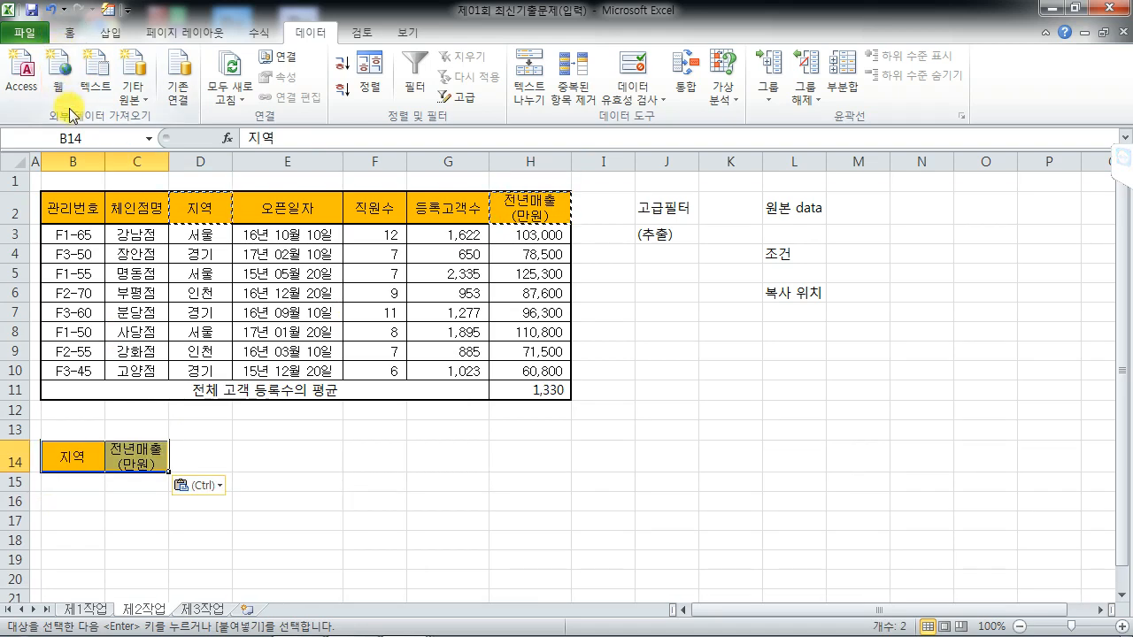
Enter the filter criteria <>서울 under 지역 in B15 and >=80000 under 전년매출(만원) in C15.
left_click(63, 483)
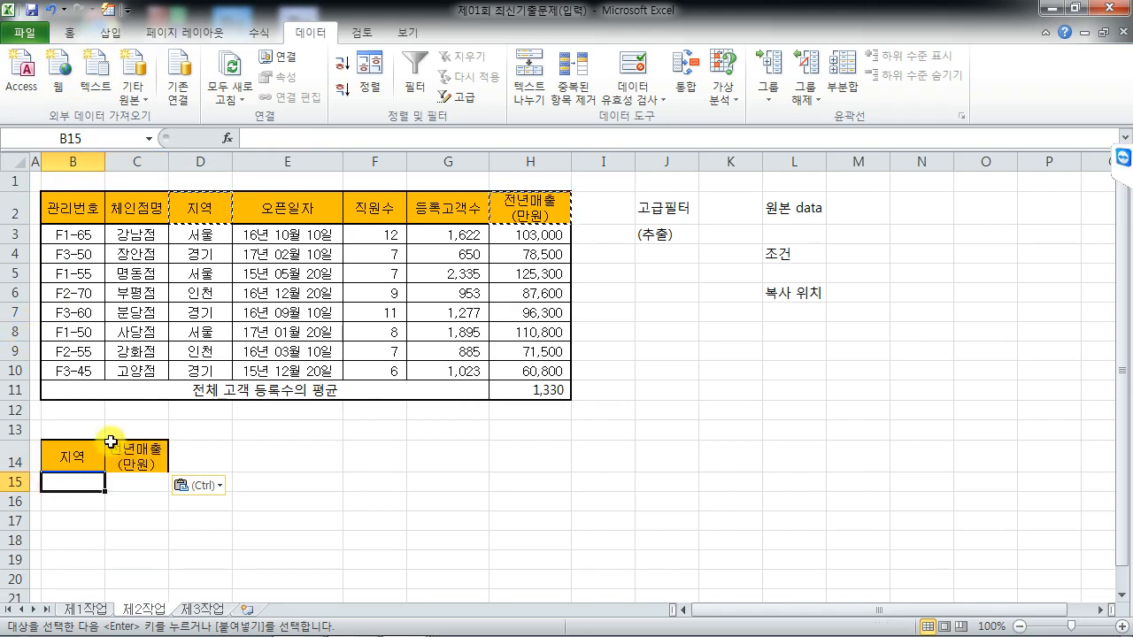
type("서울")
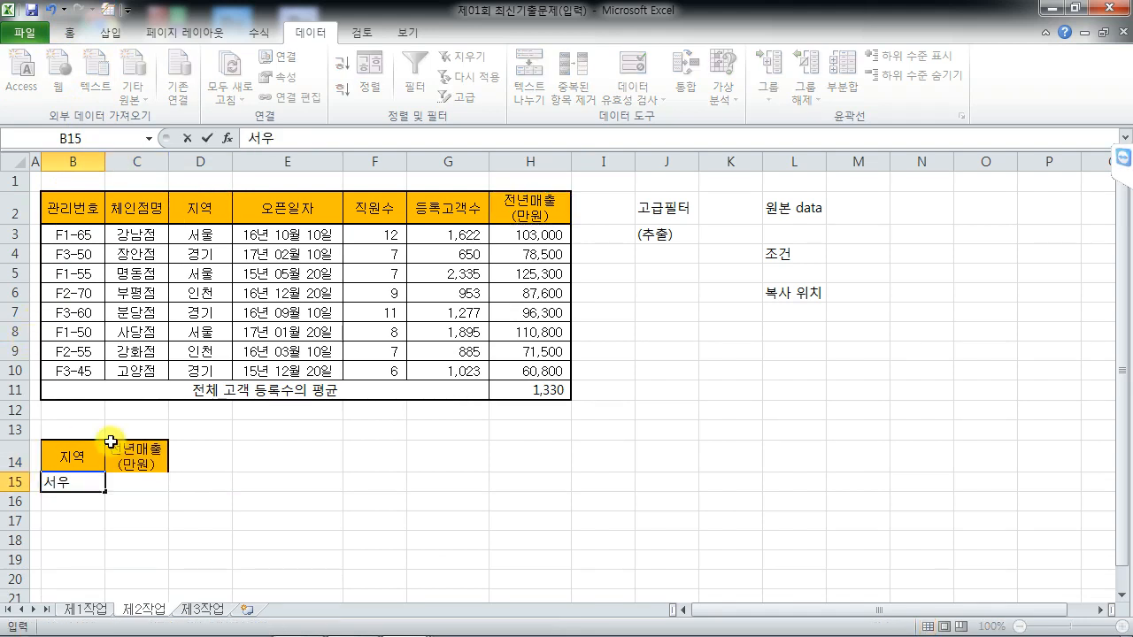
key("BackSpace")
key("BackSpace")
type("<>서울")
key("Return")
key("Up")
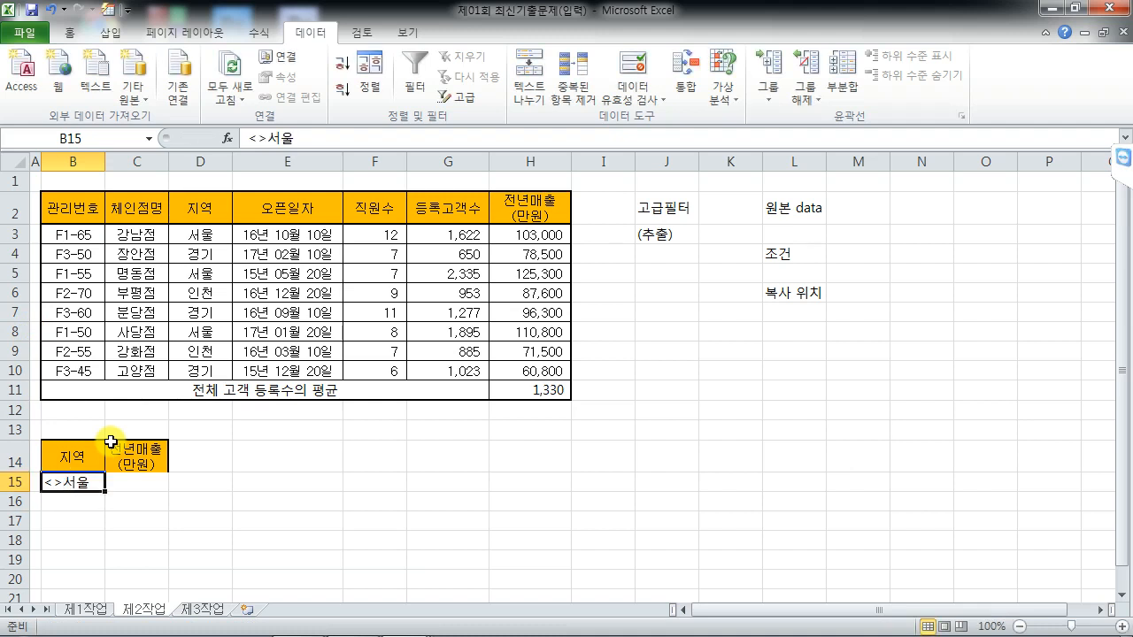
key("Right")
type(">=")
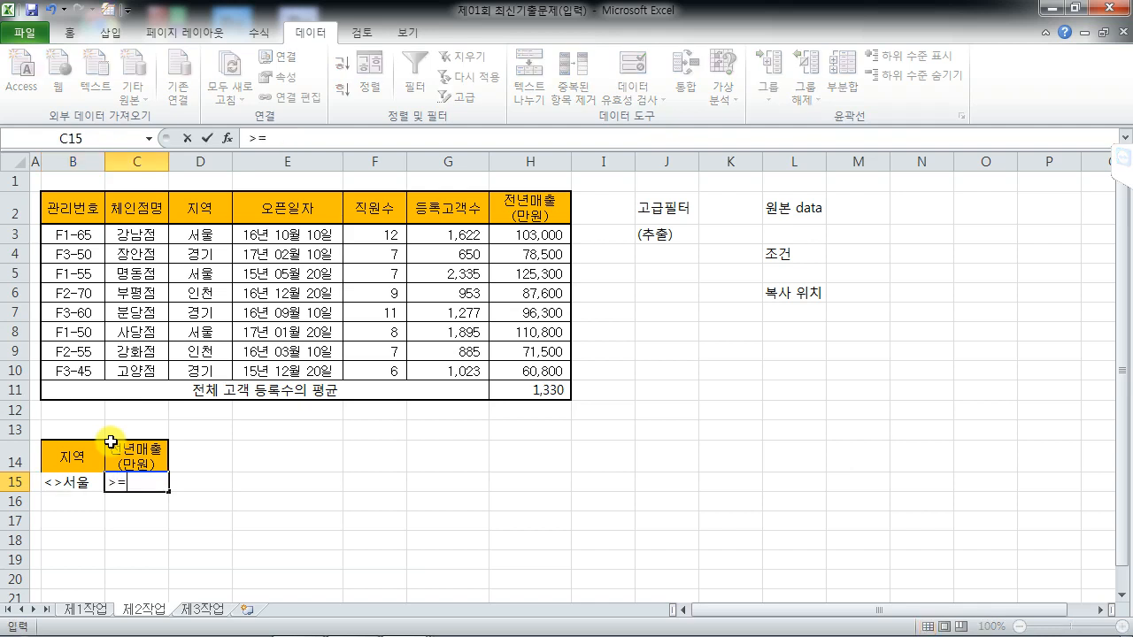
key("Return")
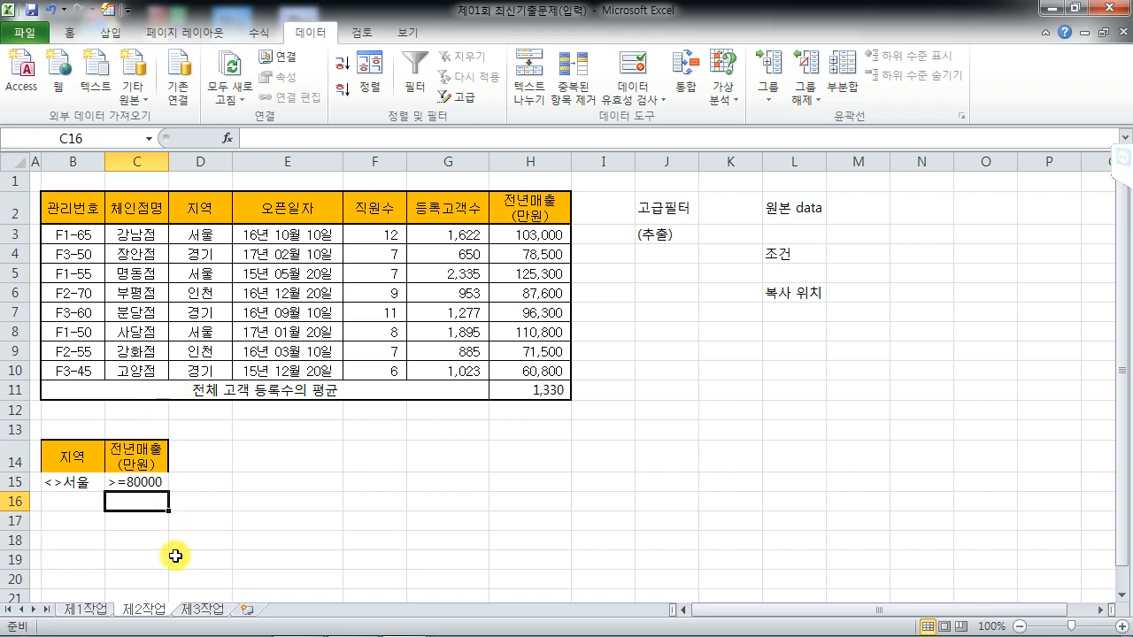
left_click(262, 293)
left_click(798, 300)
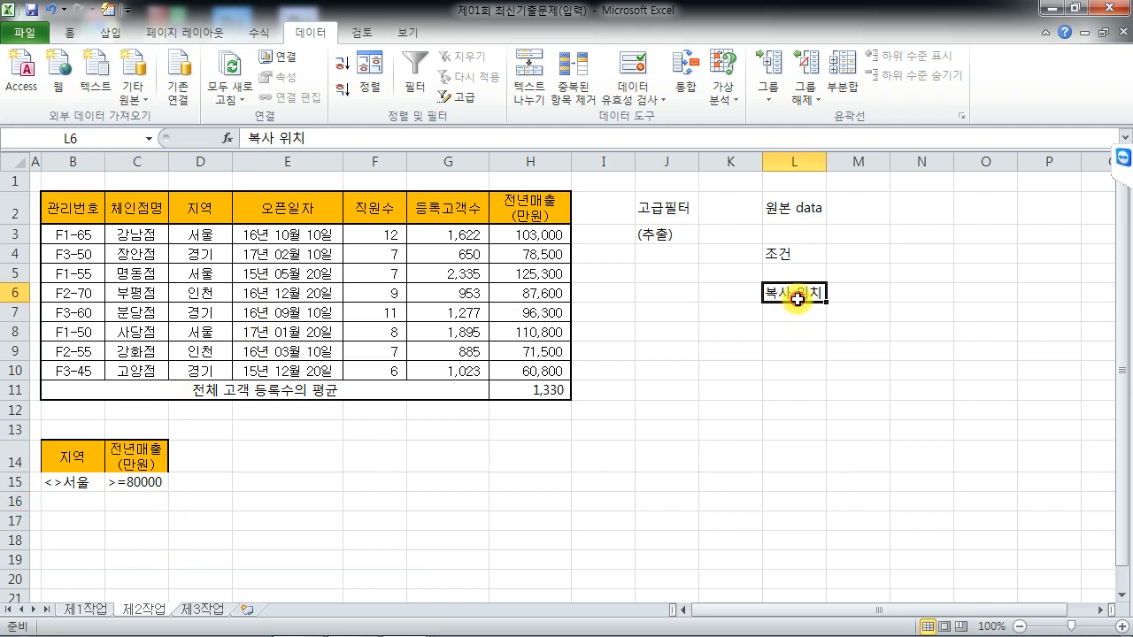
Start an advanced filter on the table with list range B2:H10, excluding the average row, and criteria range B14:C15.
left_click(49, 521)
left_click(228, 312)
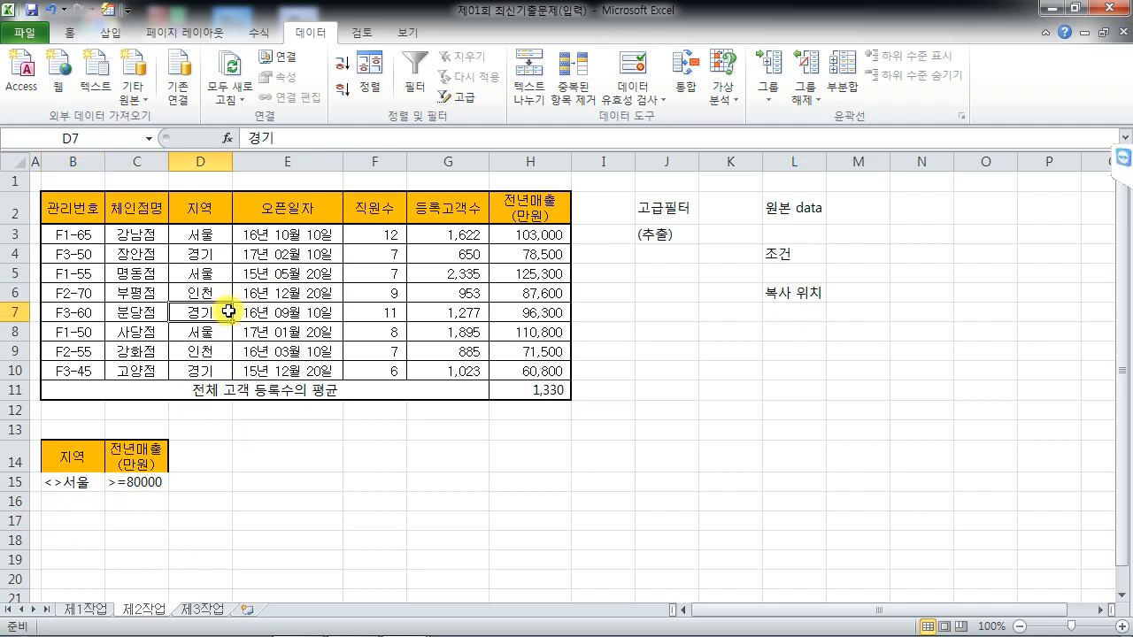
left_click(455, 97)
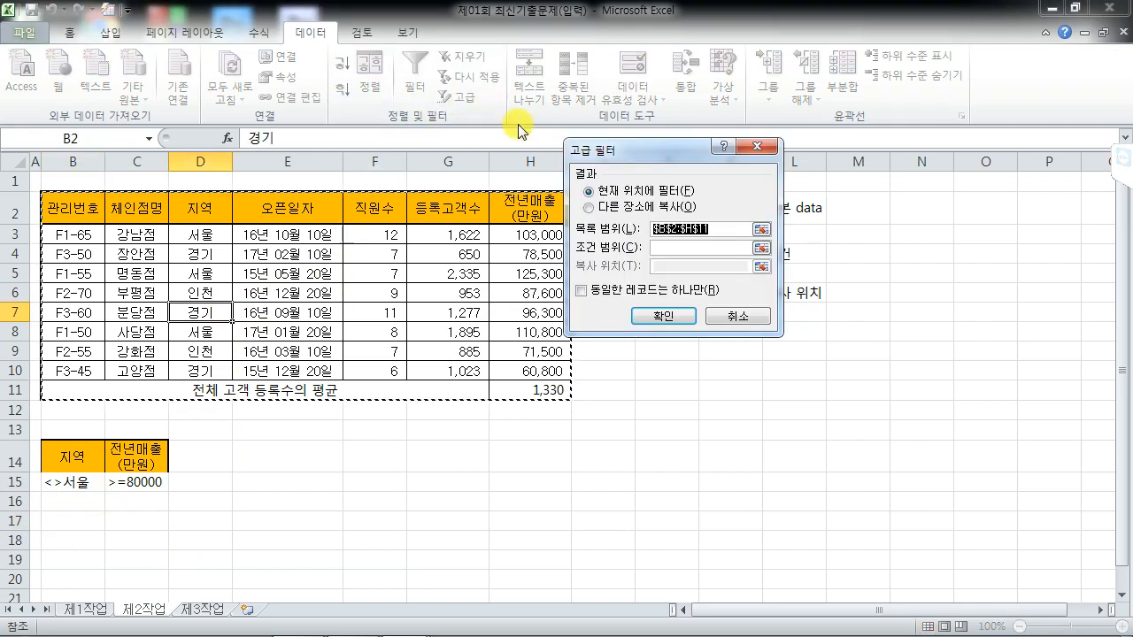
left_click_drag(617, 148, 739, 294)
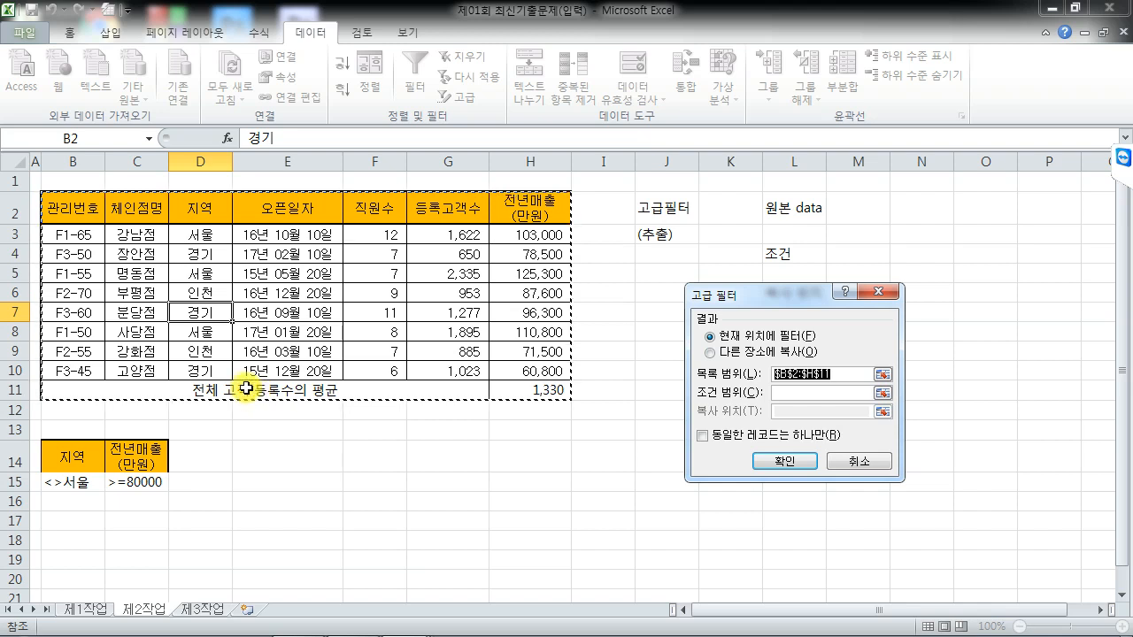
left_click_drag(83, 208, 517, 373)
left_click(806, 391)
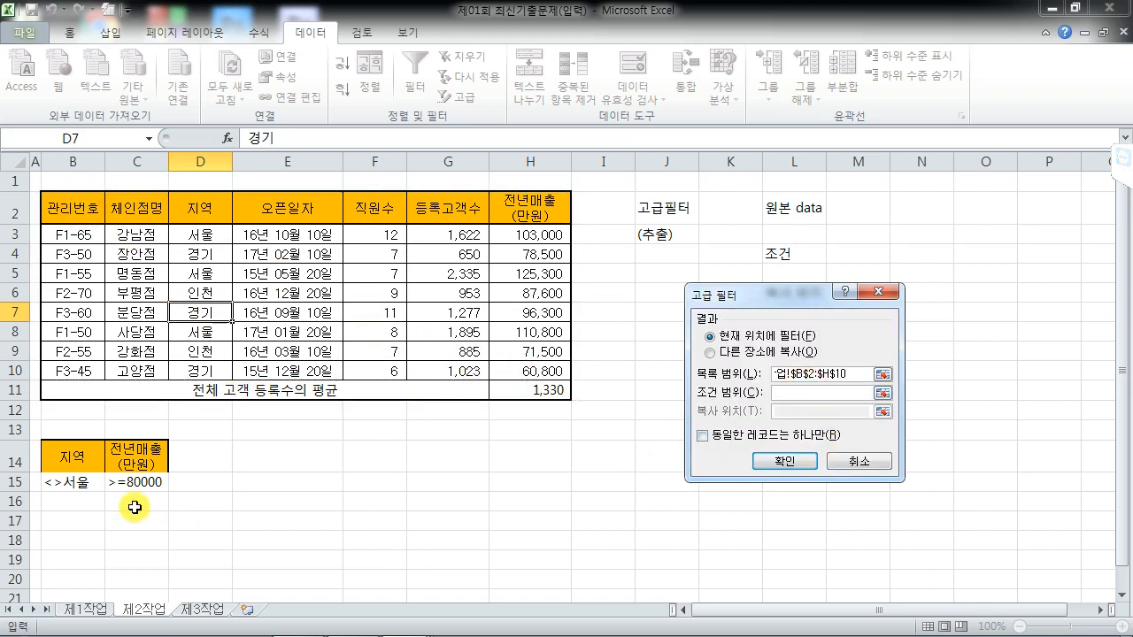
left_click_drag(74, 460, 120, 483)
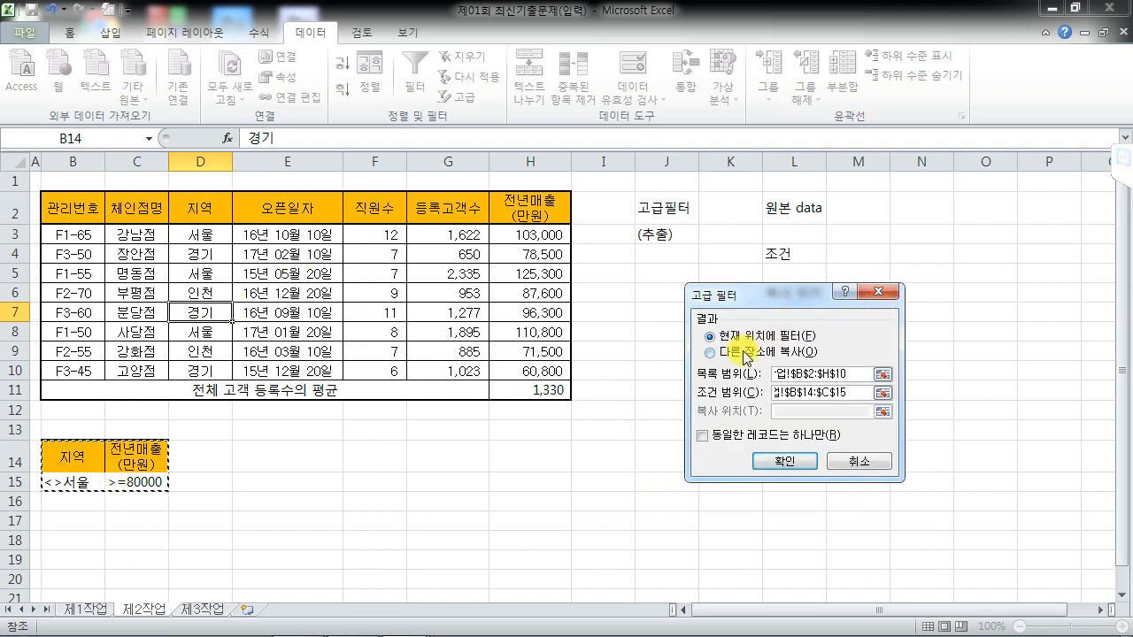
Set the advanced filter to copy its results to another location starting at B18 and run it.
left_click(710, 352)
left_click(786, 411)
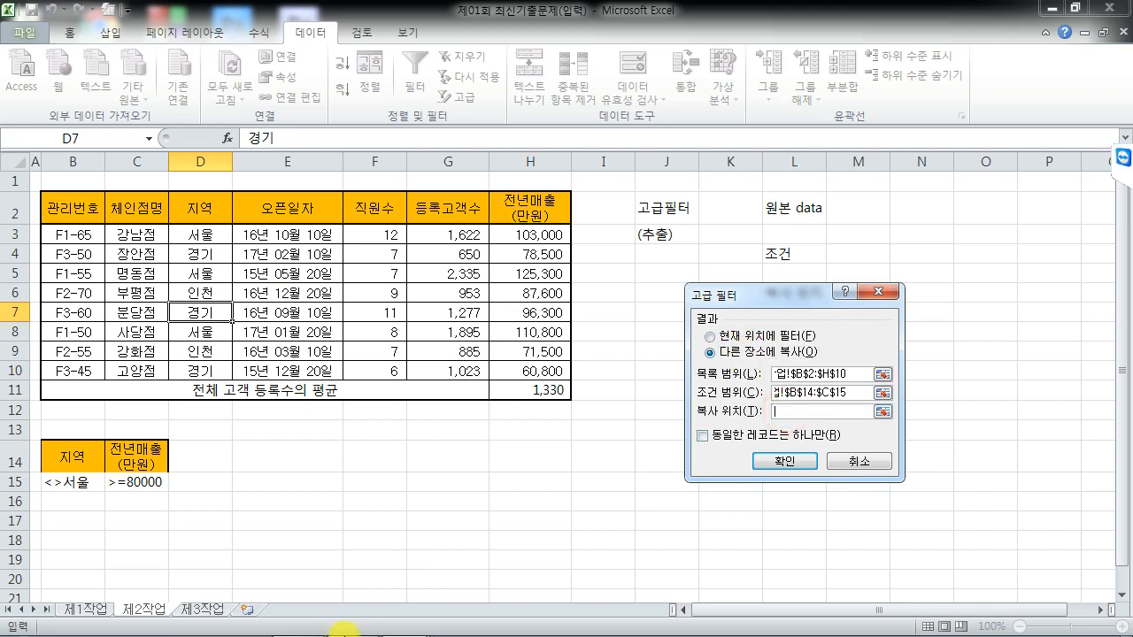
left_click(74, 538)
left_click(772, 461)
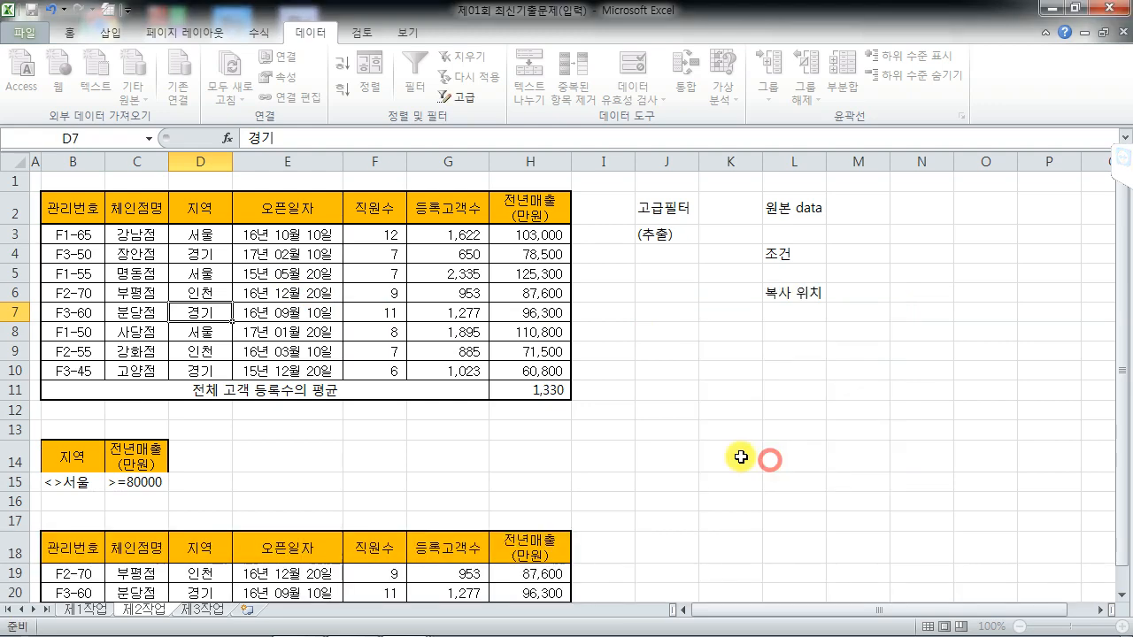
Review the extracted records in B18:H20 and their formatting against the filter criteria.
scroll(430, 493, "down", 1)
left_click(314, 256)
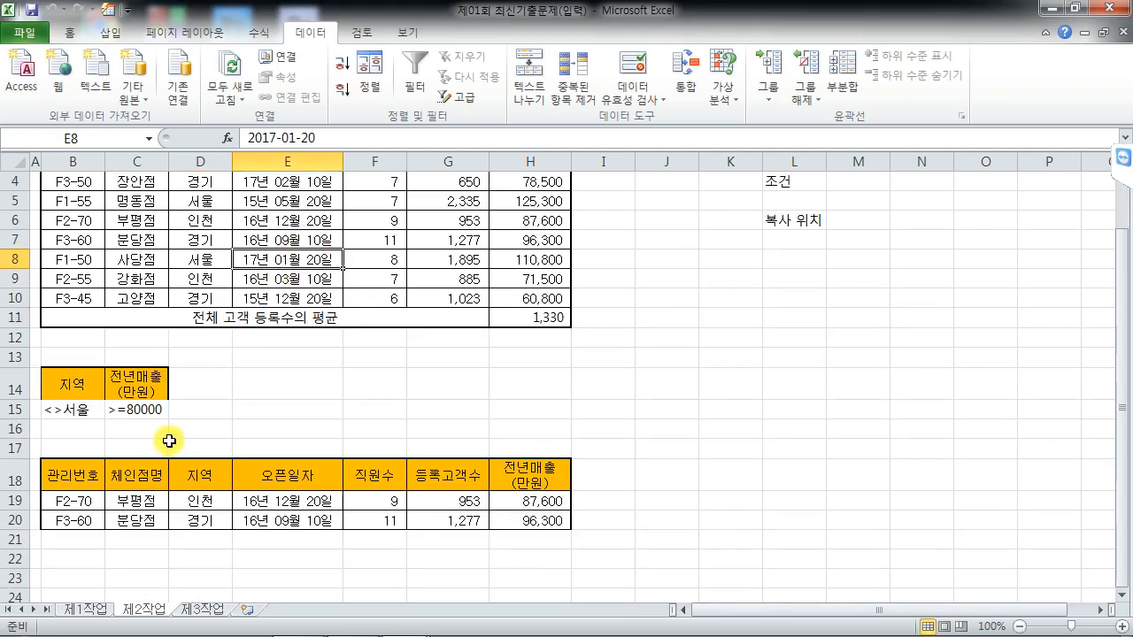
left_click_drag(71, 478, 533, 521)
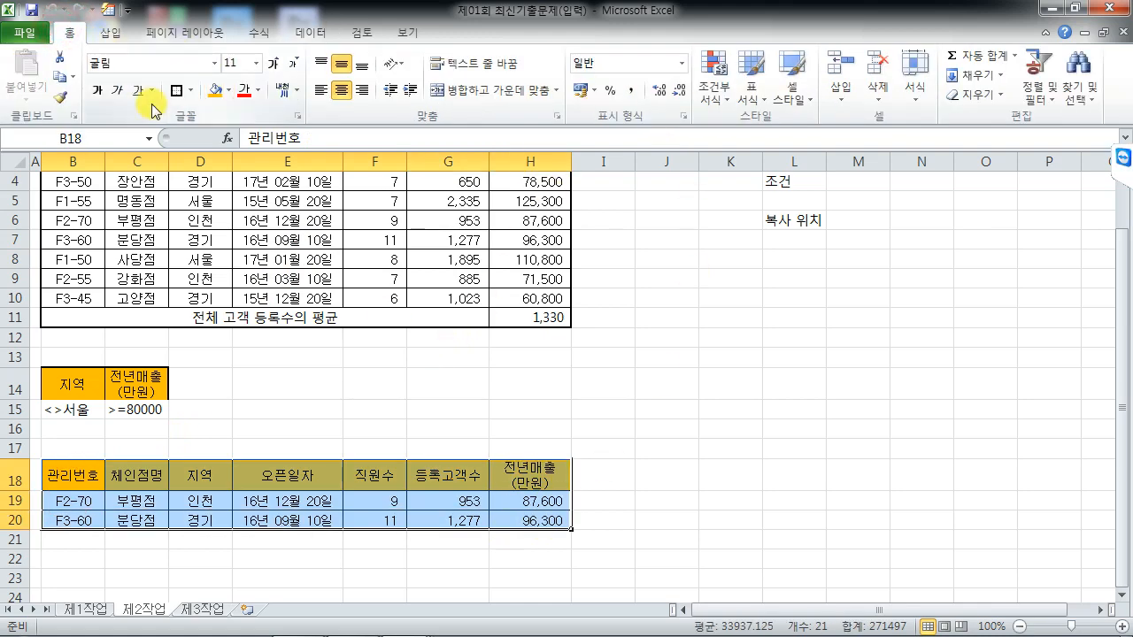
left_click(296, 406)
scroll(327, 457, "up", 1)
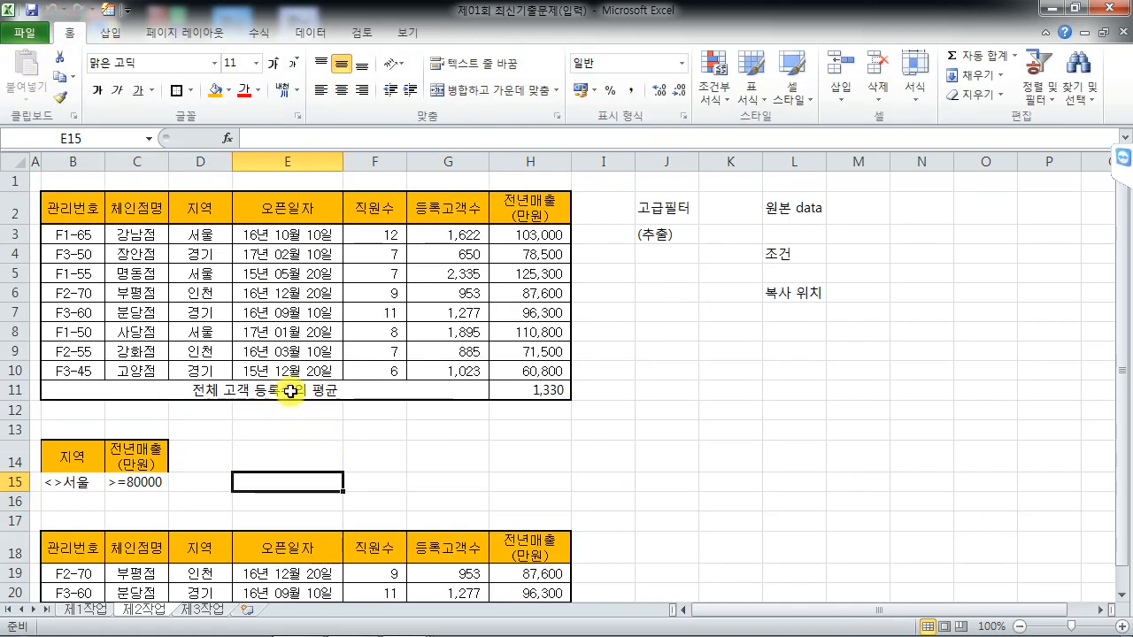